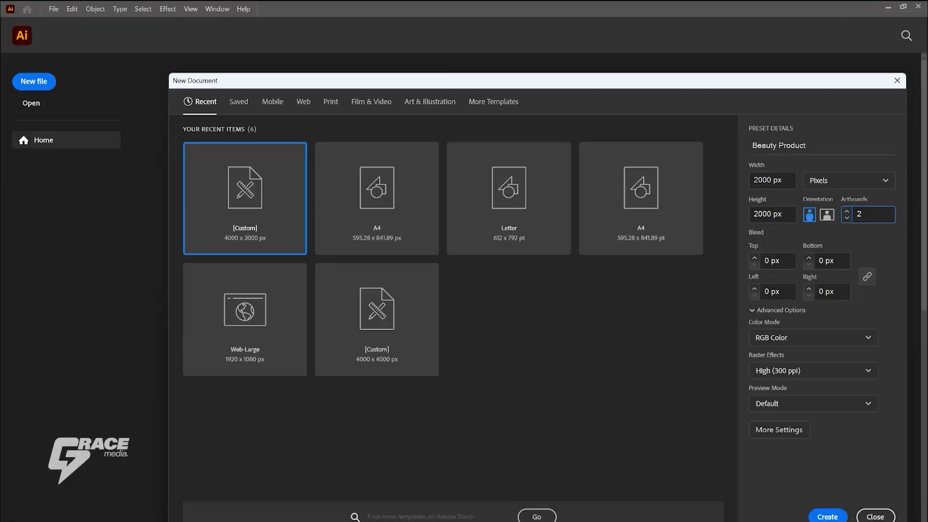
Step: Create the Beauty Product document with two 2000 × 2000 px artboards, RGB color and 300 ppi raster effects
{"action": "key", "text": "Return"}
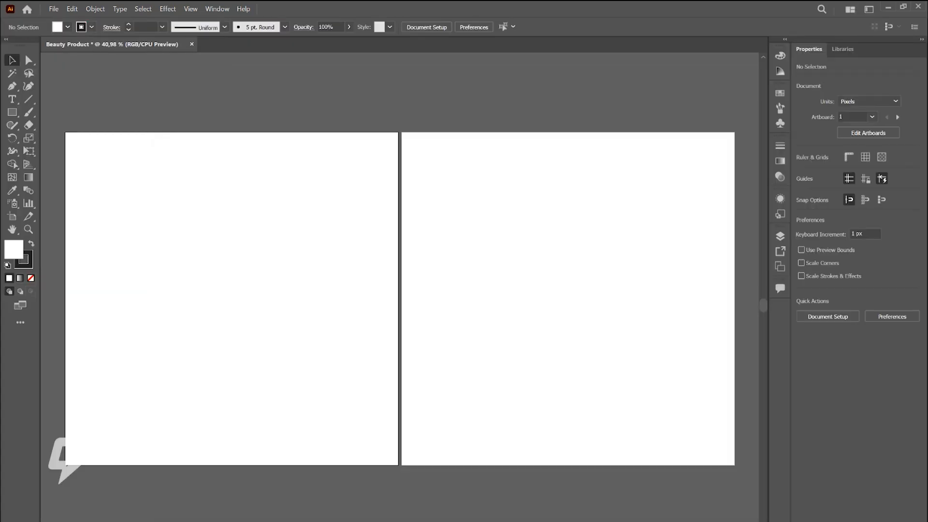
{"action": "scroll", "coordinate": [510, 299], "scroll_direction": "down", "scroll_amount": 4}
{"action": "scroll", "coordinate": [516, 318], "scroll_direction": "up", "scroll_amount": 2}
{"action": "left_click_drag", "start_coordinate": [516, 318], "coordinate": [536, 298]}
Step: Draw a square about 207 px wide beside the first artboard and duplicate it twice below at equal spacing
{"action": "left_click", "coordinate": [12, 113]}
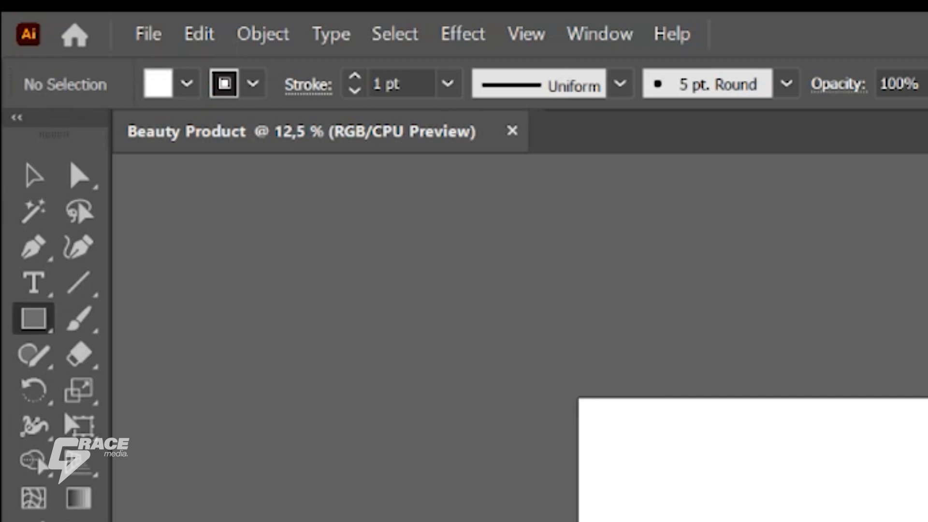
{"action": "left_click_drag", "start_coordinate": [368, 395], "coordinate": [438, 465]}
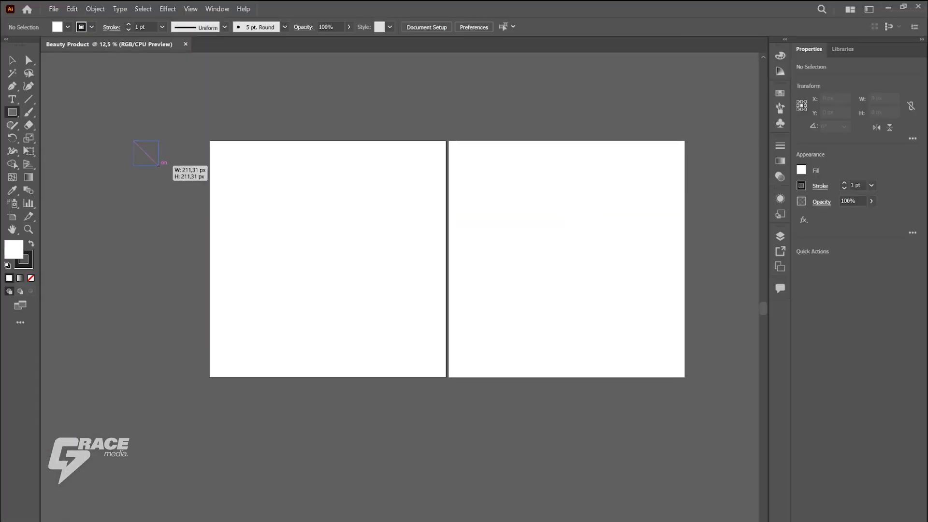
{"action": "left_click_drag", "start_coordinate": [158, 165], "coordinate": [170, 182]}
{"action": "key", "text": "v"}
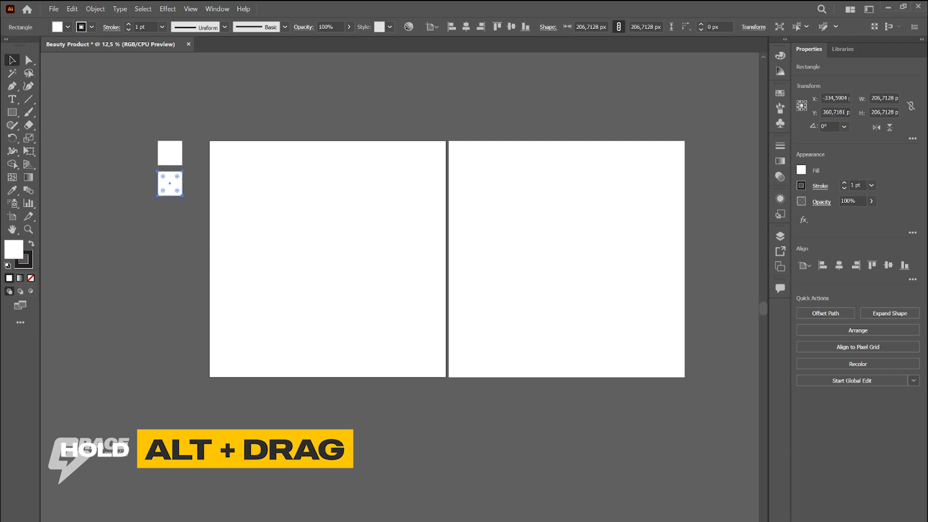
{"action": "key", "text": "ctrl+d"}
{"action": "key", "text": "ctrl+shift+a"}
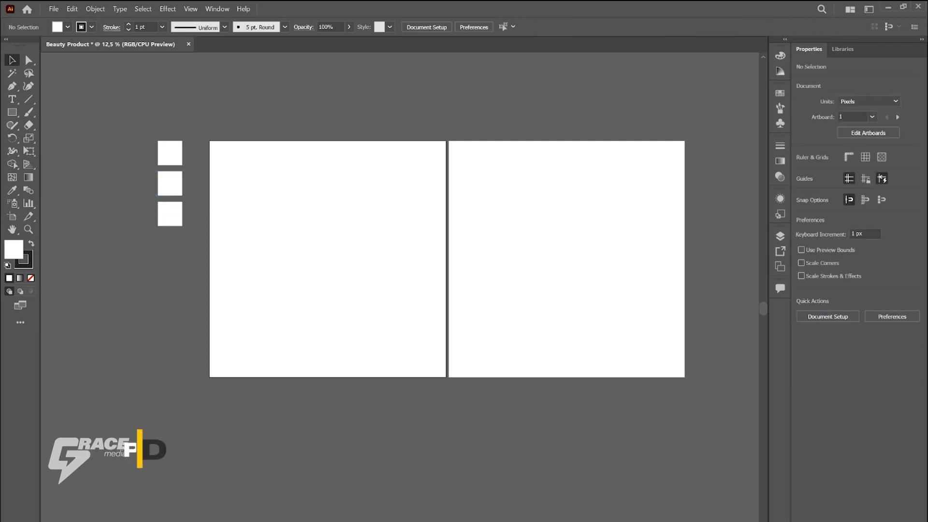
Step: Copy the hex code 976E2F from the text notes and apply it as the top square's fill
{"action": "scroll", "coordinate": [399, 261], "scroll_direction": "up", "scroll_amount": 1}
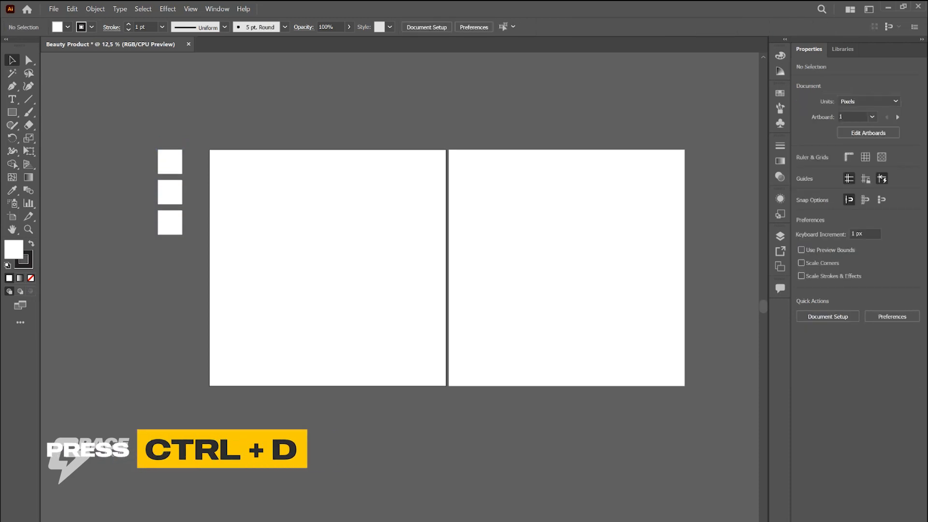
{"action": "left_click", "coordinate": [170, 162]}
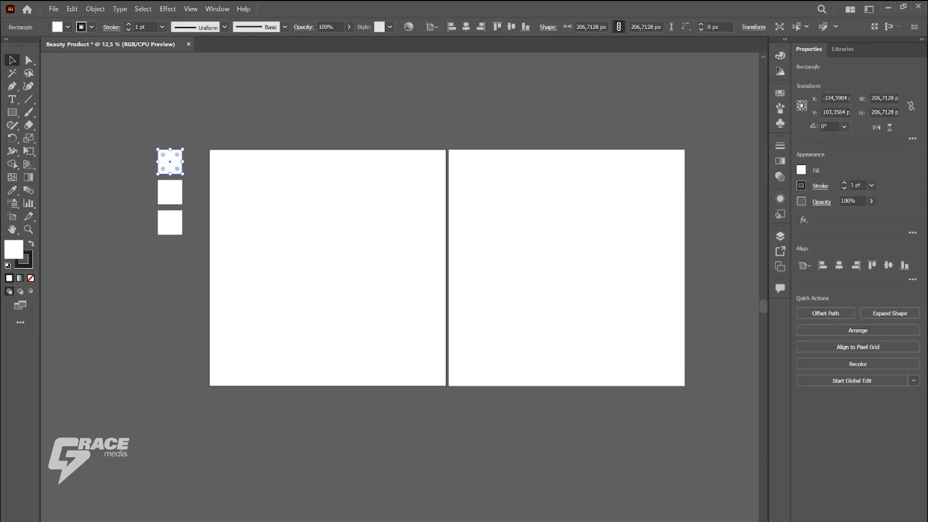
{"action": "key", "text": "alt+Tab"}
{"action": "double_click", "coordinate": [398, 114]}
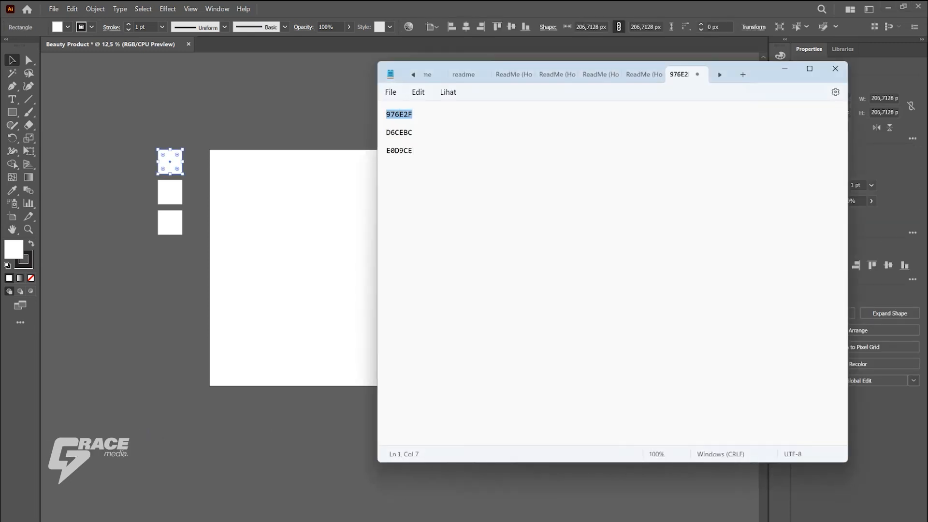
{"action": "right_click", "coordinate": [401, 116]}
{"action": "left_click", "coordinate": [426, 175]}
{"action": "double_click", "coordinate": [14, 249]}
{"action": "key", "text": "ctrl+v"}
{"action": "left_click", "coordinate": [578, 214]}
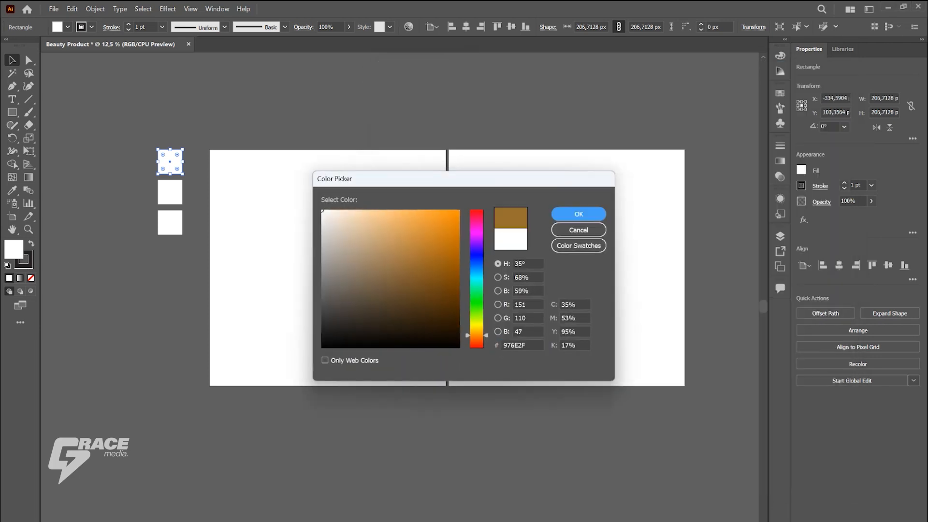
Step: Copy the hex code D6CEBC from the text notes and apply it as the middle square's fill
{"action": "key", "text": "alt+Tab"}
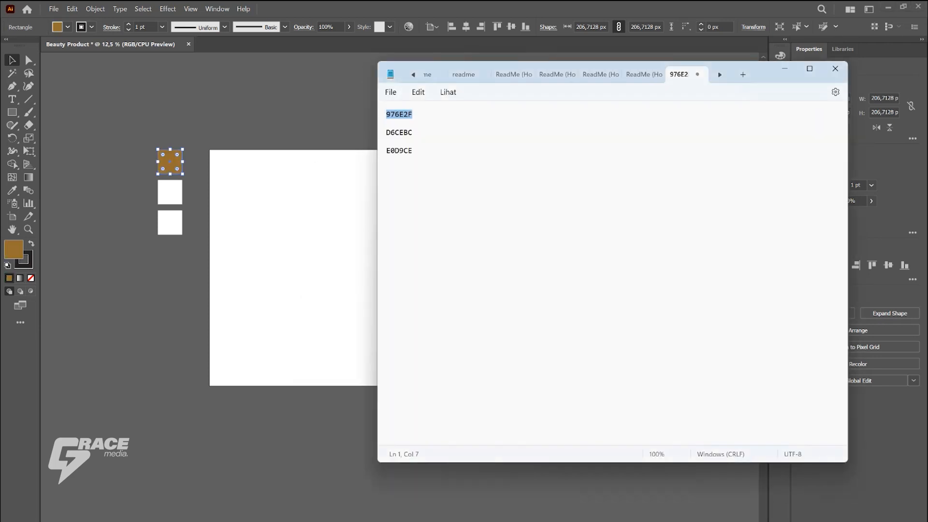
{"action": "double_click", "coordinate": [399, 133]}
{"action": "right_click", "coordinate": [404, 133]}
{"action": "left_click", "coordinate": [436, 190]}
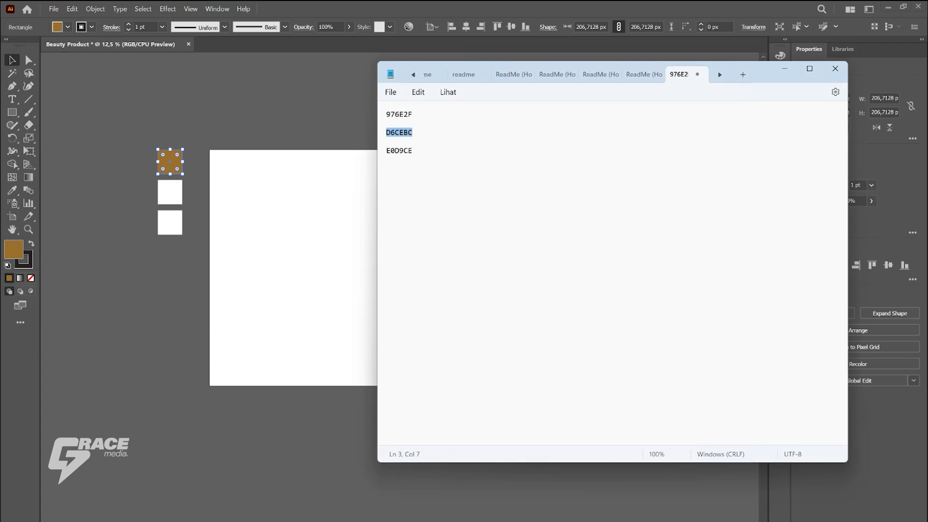
{"action": "key", "text": "alt+Tab"}
{"action": "left_click", "coordinate": [170, 192]}
{"action": "double_click", "coordinate": [13, 249]}
{"action": "key", "text": "ctrl+v"}
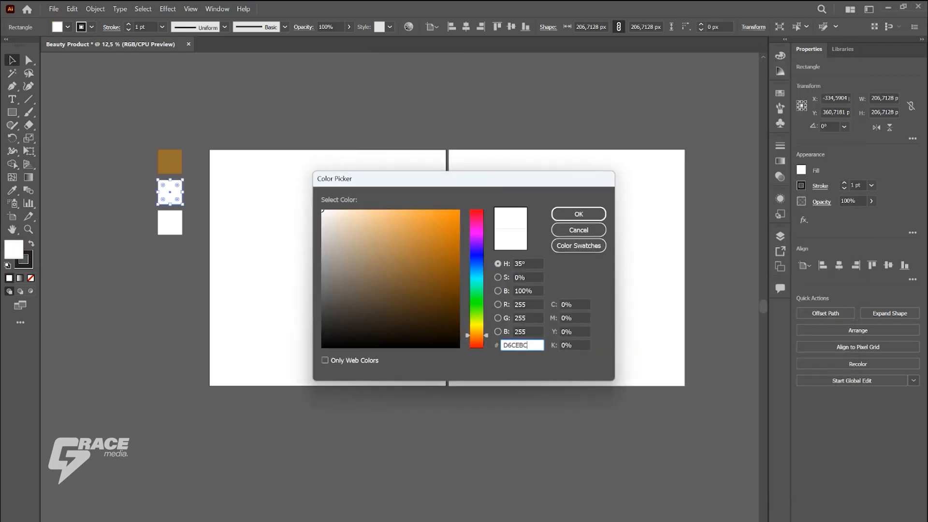
{"action": "left_click", "coordinate": [578, 214]}
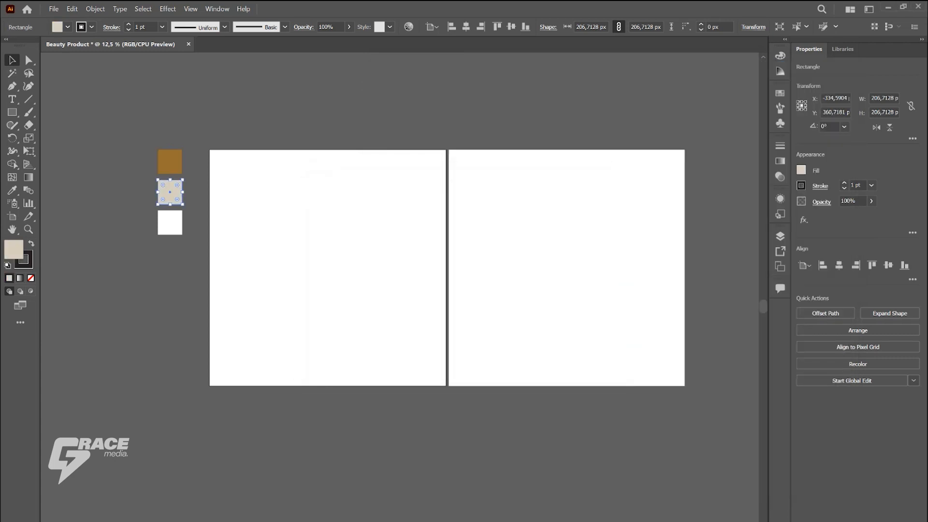
Step: Copy the hex code E0D9CE from the text notes and apply it as the lowest square's fill
{"action": "key", "text": "alt+Tab"}
{"action": "double_click", "coordinate": [399, 150]}
{"action": "right_click", "coordinate": [389, 150]}
{"action": "left_click", "coordinate": [435, 213]}
{"action": "key", "text": "alt+Tab"}
{"action": "left_click", "coordinate": [169, 223]}
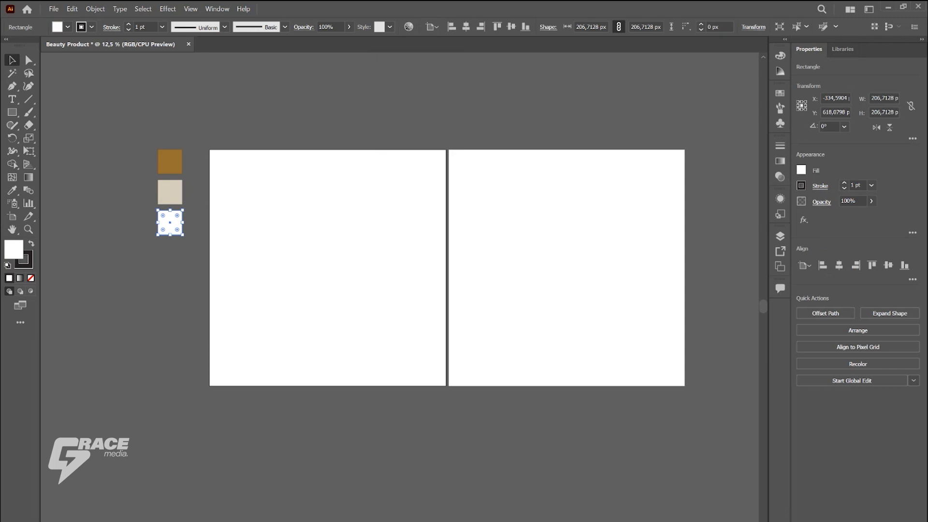
{"action": "double_click", "coordinate": [14, 249]}
{"action": "key", "text": "ctrl+v"}
{"action": "left_click", "coordinate": [579, 215]}
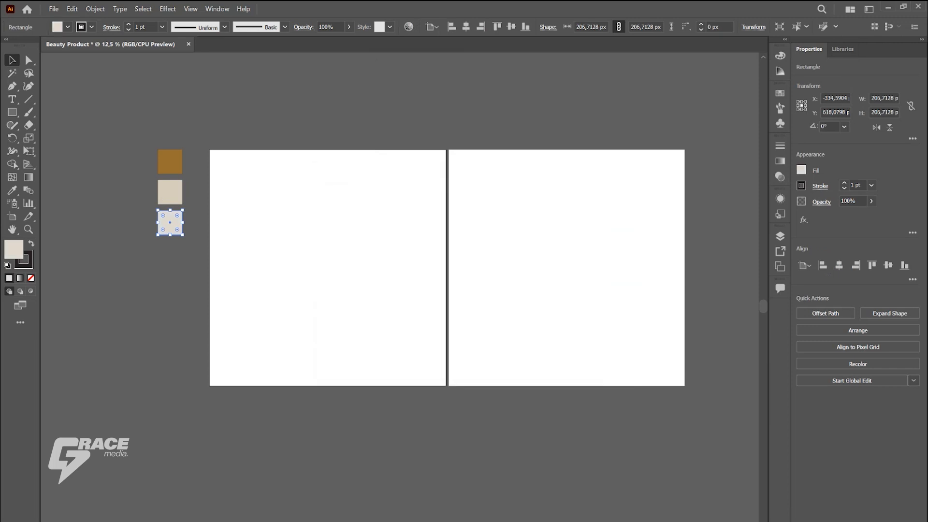
Step: Remove the stroke from all three color swatch squares
{"action": "left_click", "coordinate": [28, 264]}
{"action": "left_click", "coordinate": [31, 279]}
{"action": "left_click", "coordinate": [170, 192]}
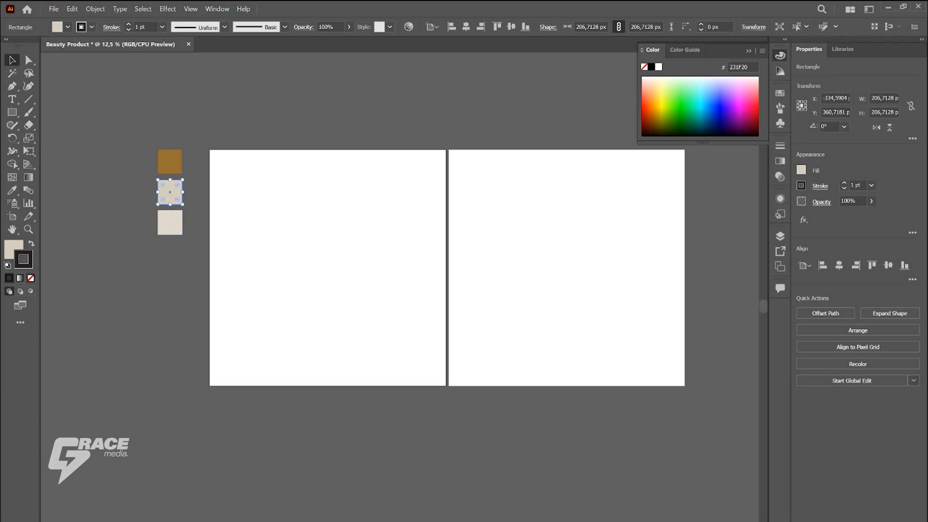
{"action": "left_click", "coordinate": [31, 279]}
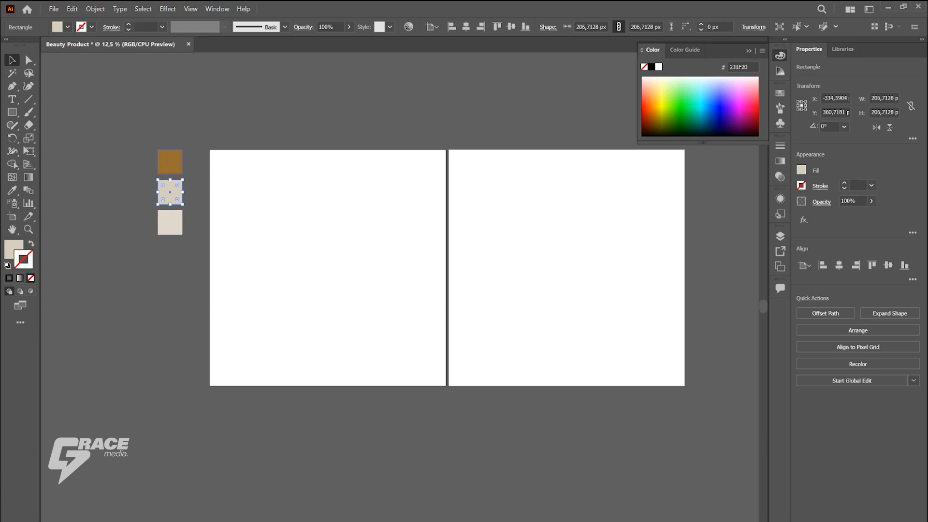
{"action": "left_click", "coordinate": [170, 162]}
{"action": "left_click", "coordinate": [31, 279]}
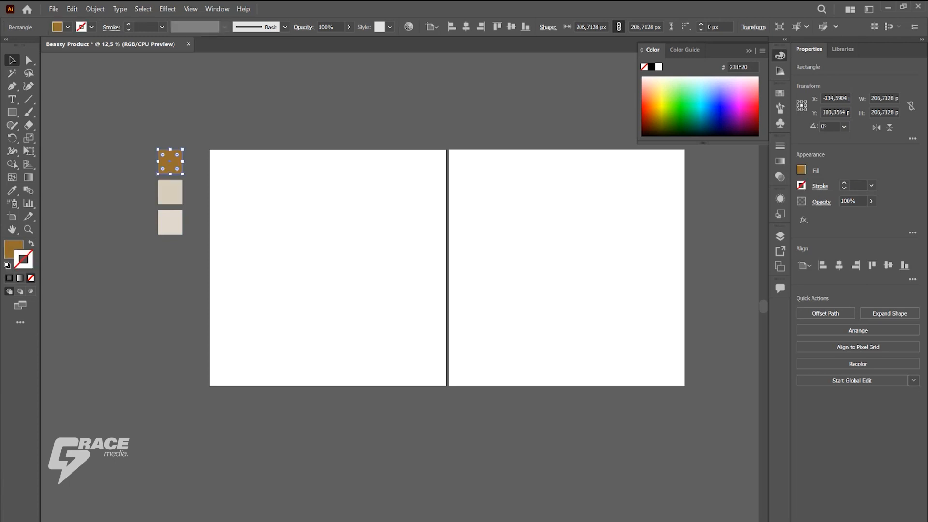
{"action": "left_click", "coordinate": [104, 92]}
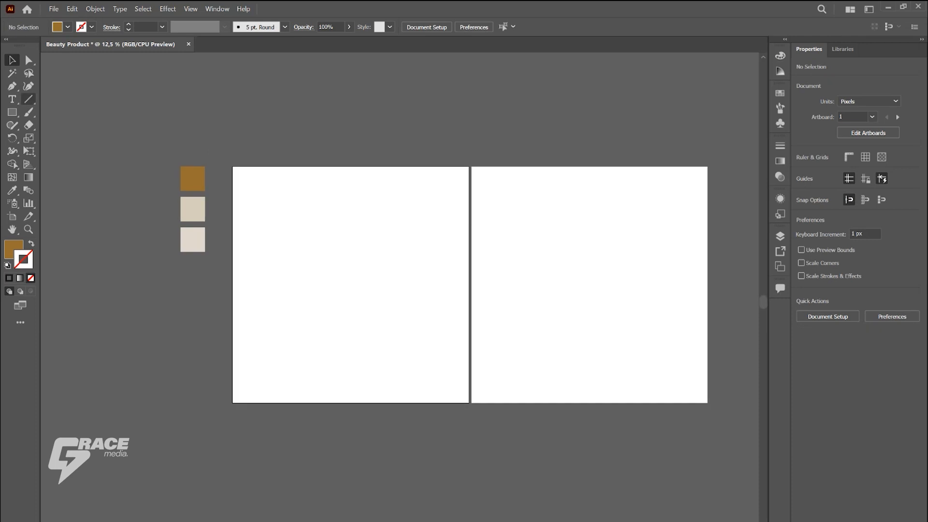
Step: Move the three color swatch squares together horizontally, farther away from the first artboard
{"action": "left_click_drag", "start_coordinate": [139, 158], "coordinate": [197, 278]}
{"action": "left_click_drag", "start_coordinate": [196, 233], "coordinate": [119, 233]}
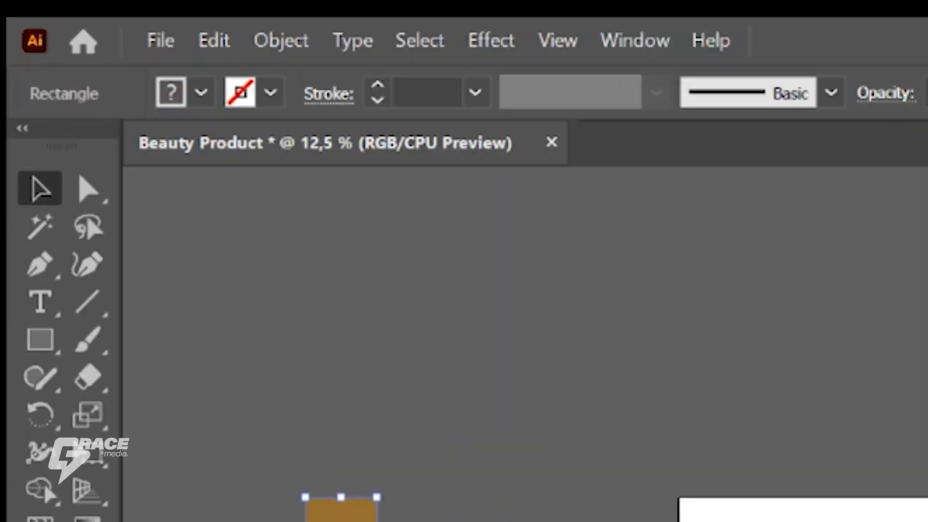
{"action": "left_click", "coordinate": [218, 411]}
Step: Draw a closed, curved brown blob over the first artboard's upper-left corner with the Curvature tool
{"action": "left_click", "coordinate": [87, 264]}
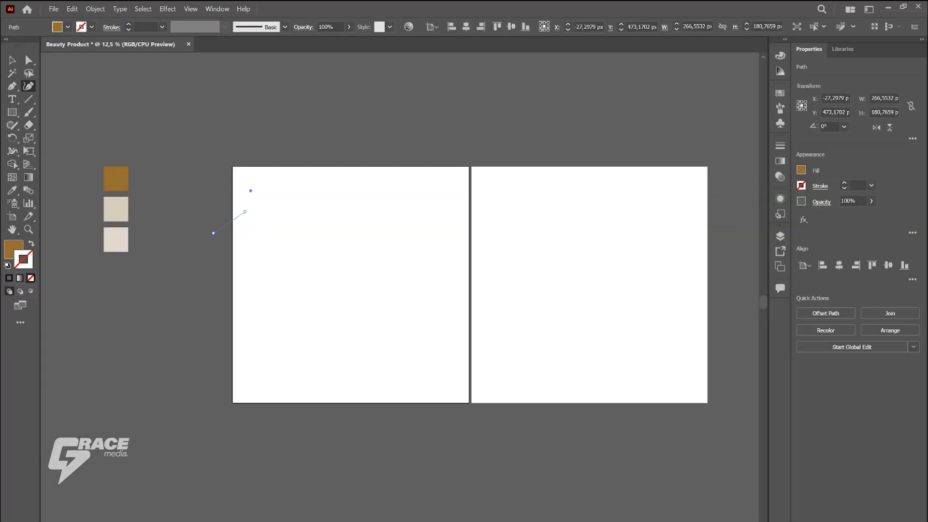
{"action": "left_click", "coordinate": [250, 191]}
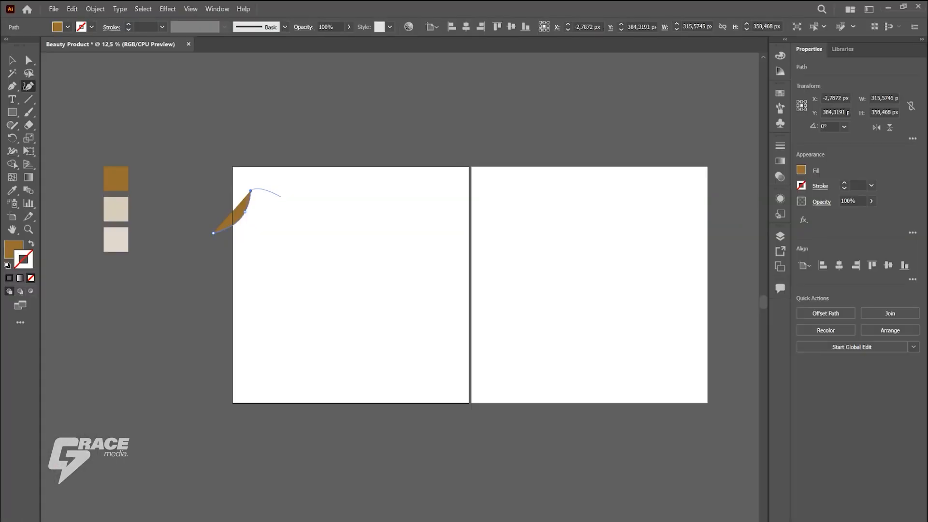
{"action": "left_click", "coordinate": [285, 207]}
{"action": "key", "text": "ctrl+z"}
{"action": "left_click", "coordinate": [290, 200]}
{"action": "left_click", "coordinate": [339, 189]}
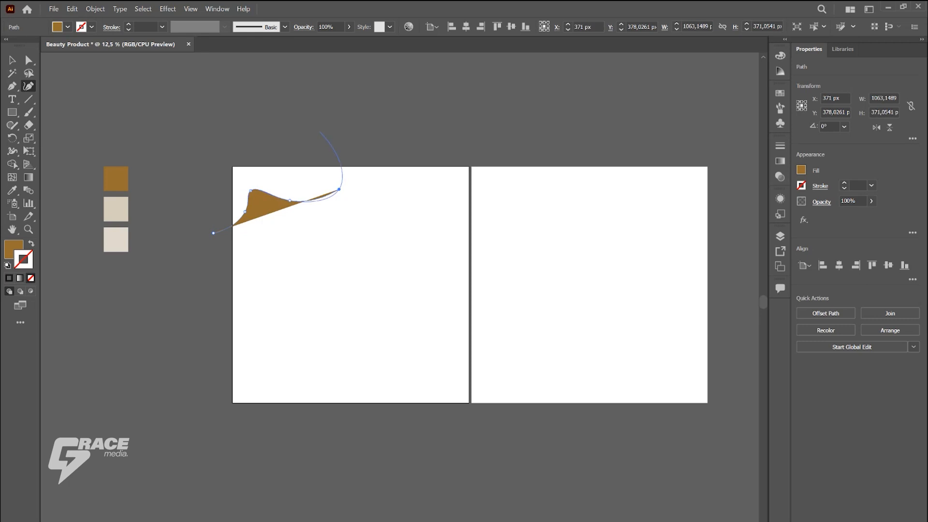
{"action": "key", "text": "ctrl+z"}
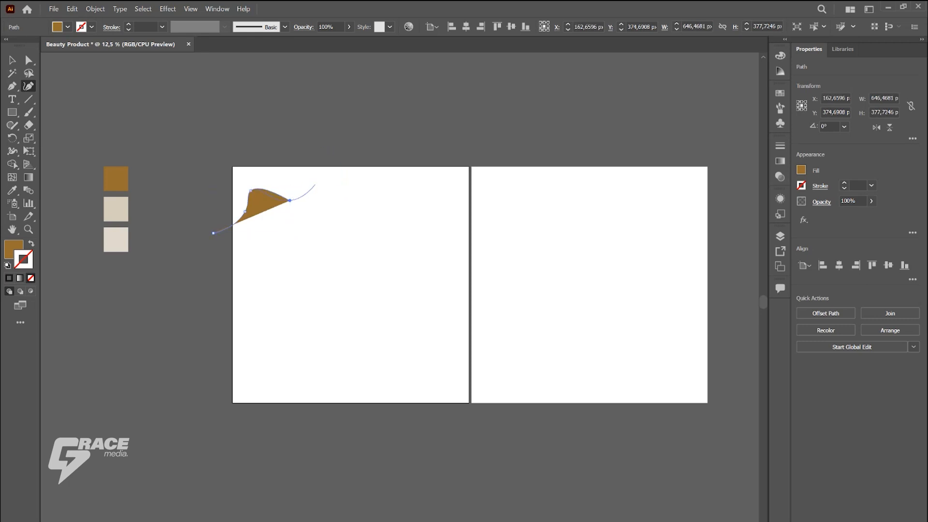
{"action": "left_click", "coordinate": [320, 198]}
{"action": "left_click", "coordinate": [331, 153]}
{"action": "left_click", "coordinate": [242, 138]}
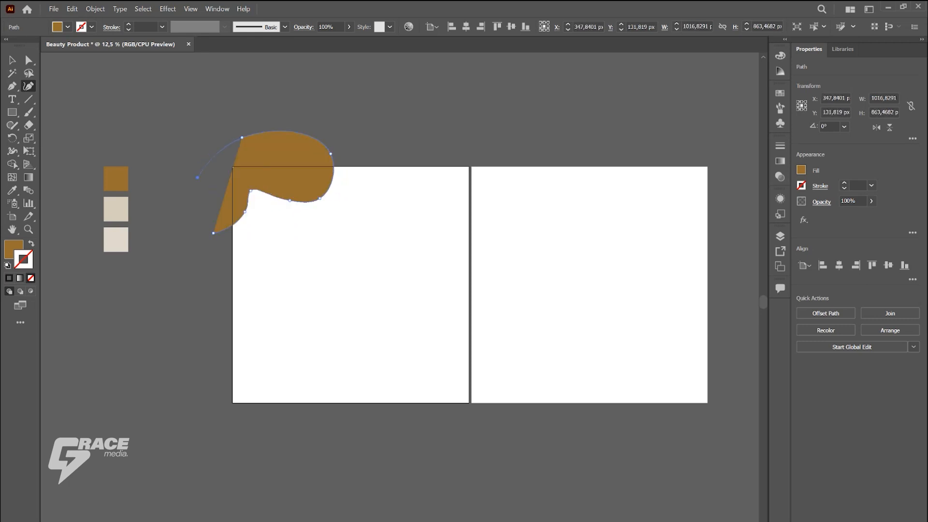
{"action": "left_click", "coordinate": [197, 187]}
{"action": "left_click", "coordinate": [213, 233]}
{"action": "left_click", "coordinate": [12, 60]}
{"action": "left_click", "coordinate": [140, 111]}
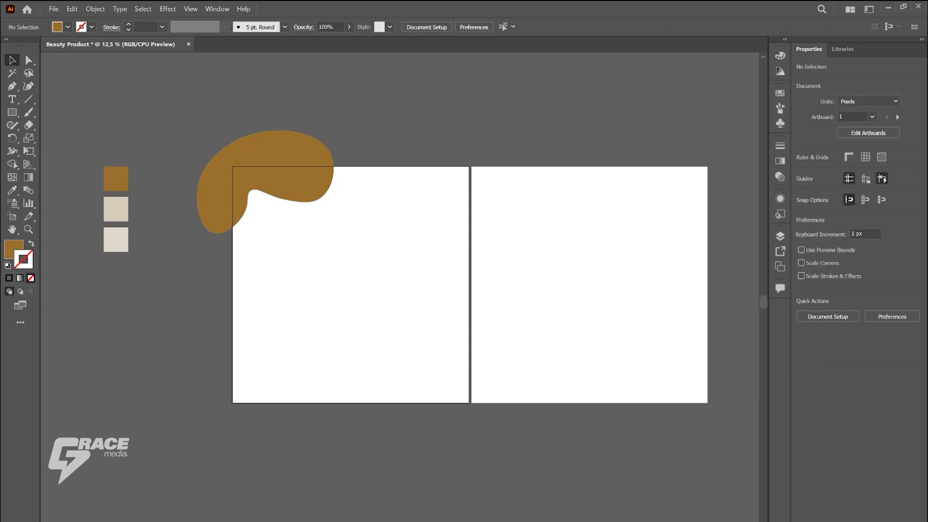
Step: Draw a second closed brown blob, about 1001 × 814 px, over the first artboard's upper-right corner with the Curvature tool
{"action": "key", "text": "shift+grave"}
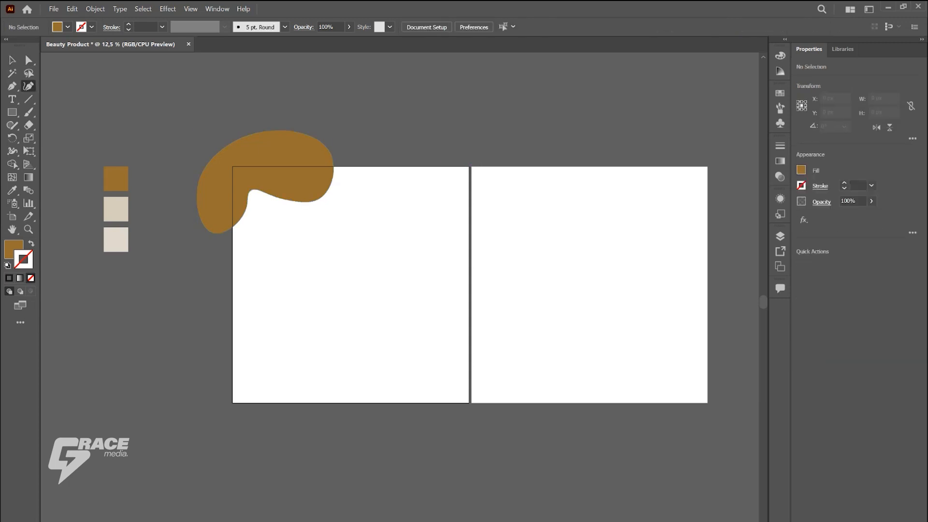
{"action": "left_click", "coordinate": [380, 158]}
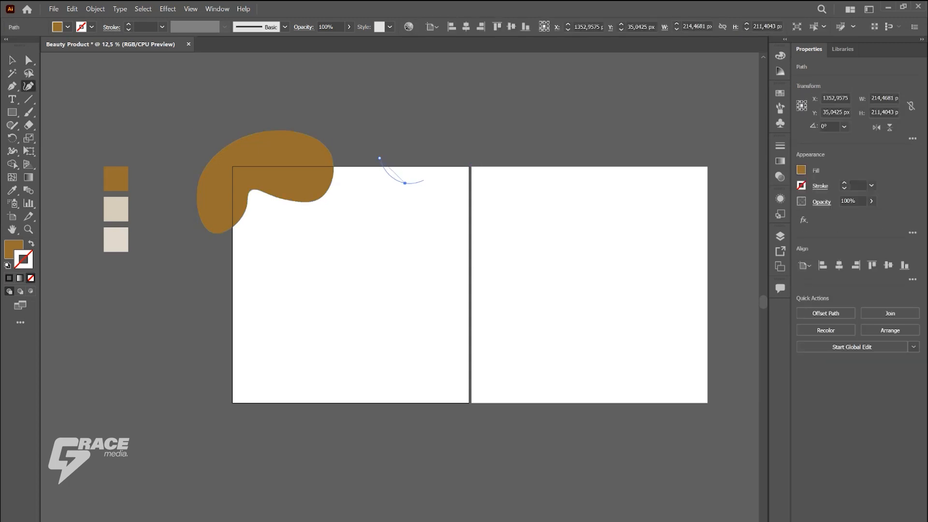
{"action": "left_click", "coordinate": [450, 177]}
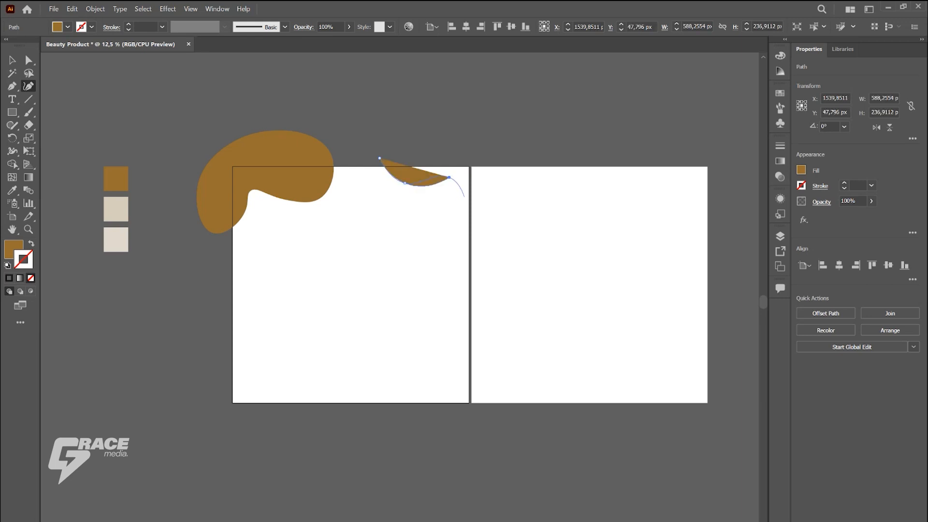
{"action": "left_click", "coordinate": [465, 199]}
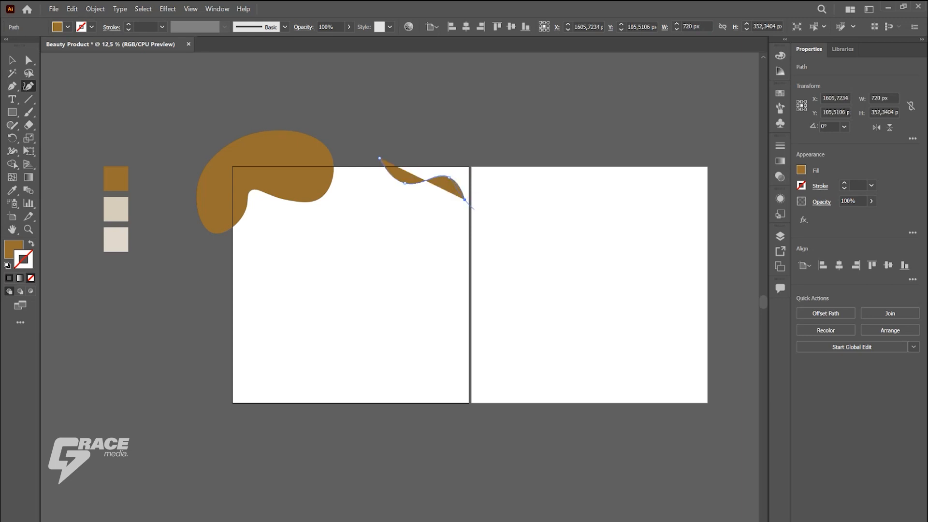
{"action": "left_click", "coordinate": [471, 211]}
{"action": "left_click", "coordinate": [493, 139]}
{"action": "left_click", "coordinate": [424, 117]}
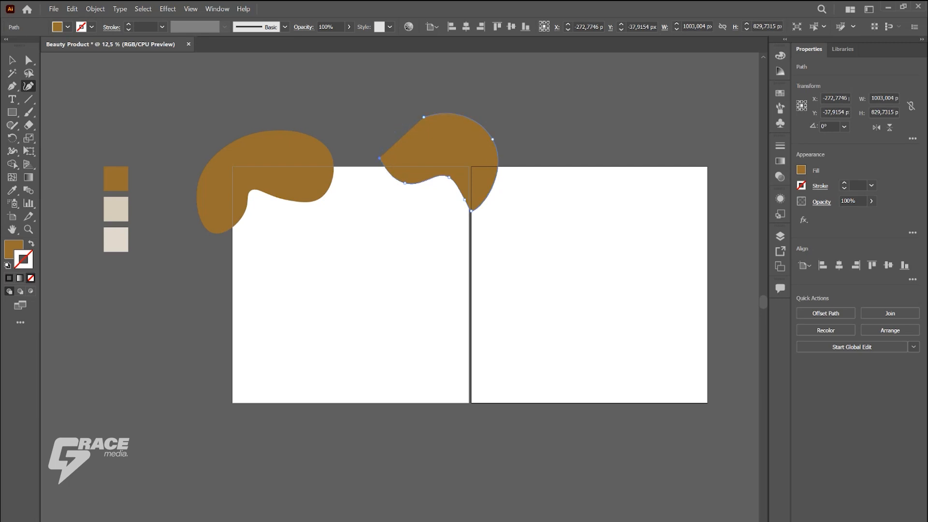
{"action": "left_click", "coordinate": [379, 158]}
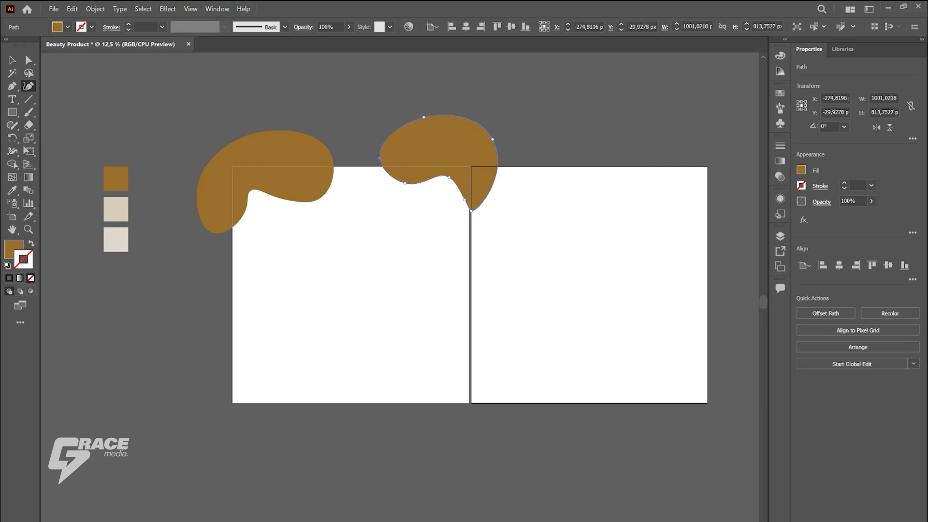
{"action": "left_click", "coordinate": [12, 61]}
{"action": "left_click", "coordinate": [170, 109]}
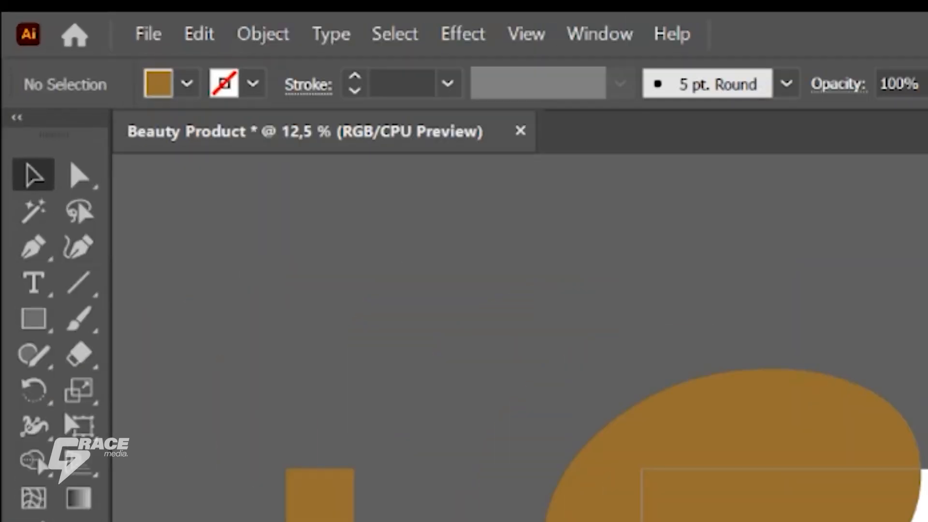
Step: Create a 2000 × 2000 px rectangle and align it to the first artboard so it covers it
{"action": "key", "text": "m"}
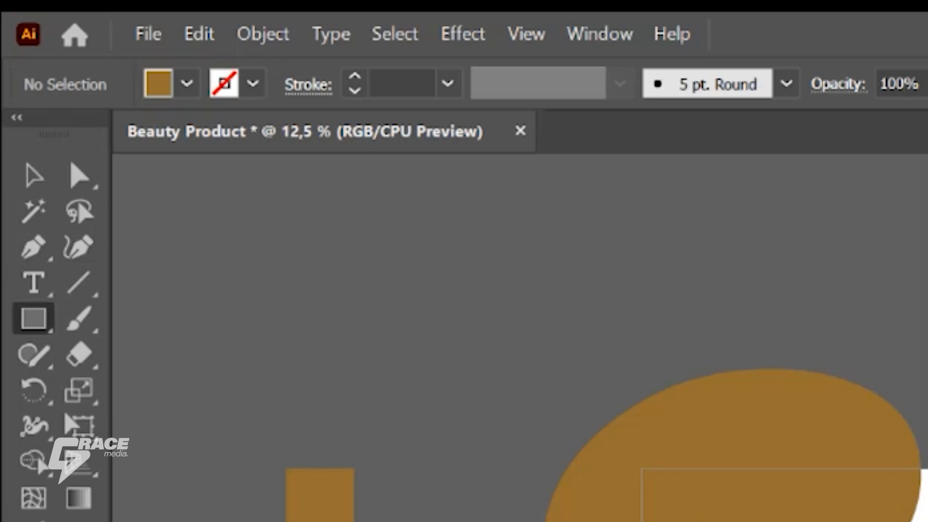
{"action": "type", "text": "2000"}
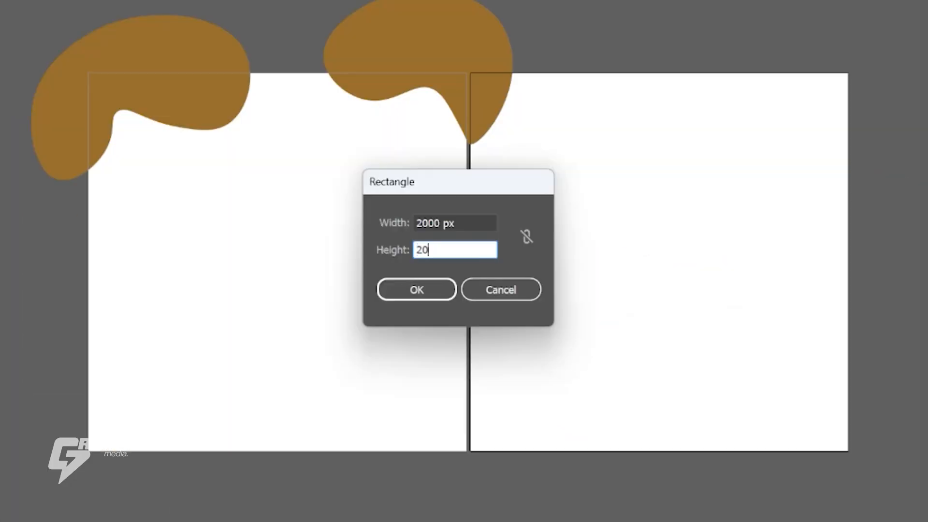
{"action": "key", "text": "Return"}
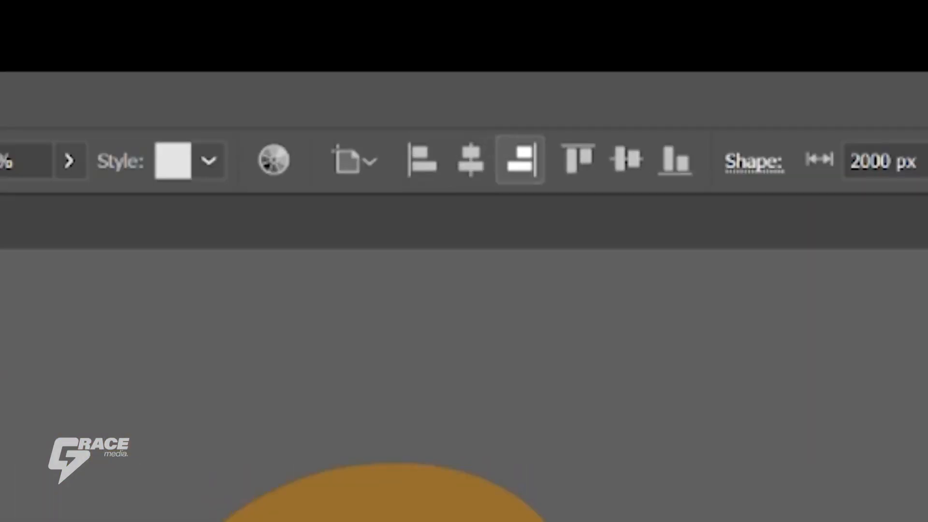
{"action": "left_click", "coordinate": [626, 161]}
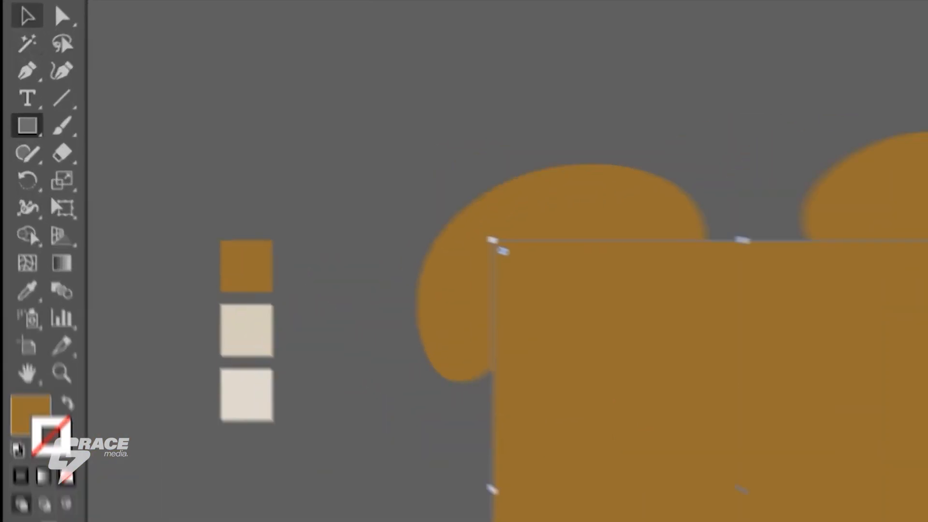
Step: Fill the background rectangle with the lightest swatch's color using the Eyedropper and send it behind both brown blobs
{"action": "left_click", "coordinate": [24, 24]}
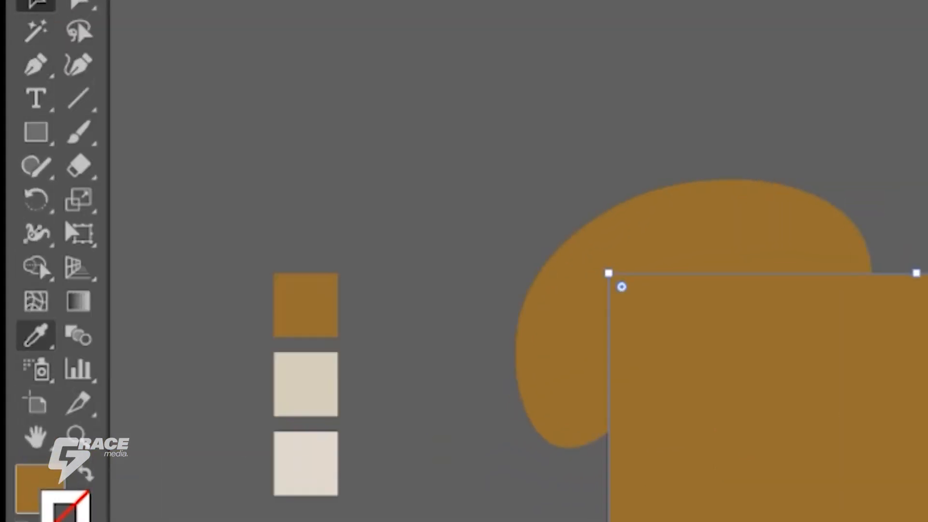
{"action": "left_click", "coordinate": [35, 335]}
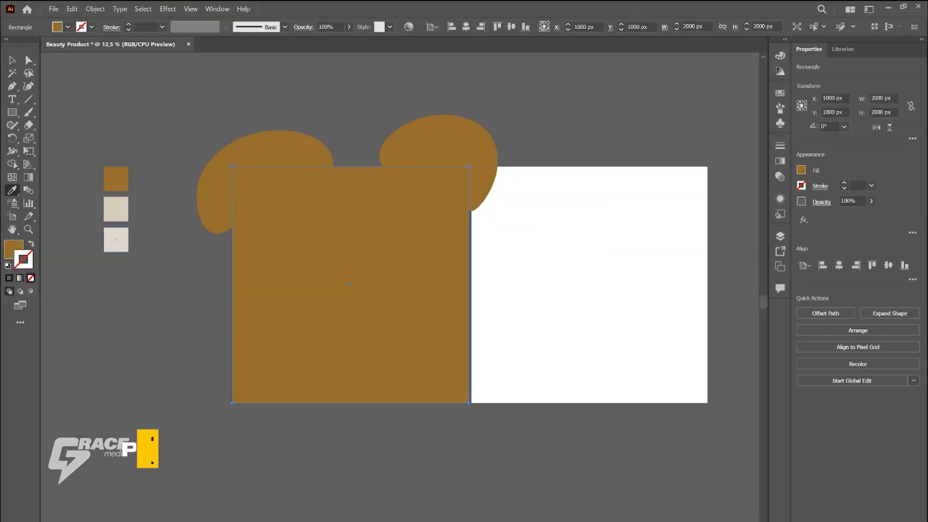
{"action": "left_click", "coordinate": [306, 463]}
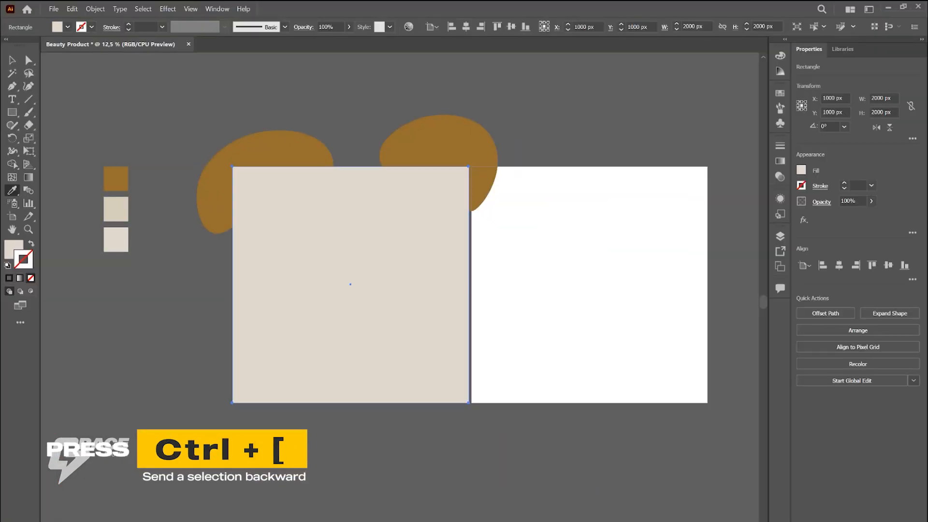
{"action": "key", "text": "ctrl+bracketleft"}
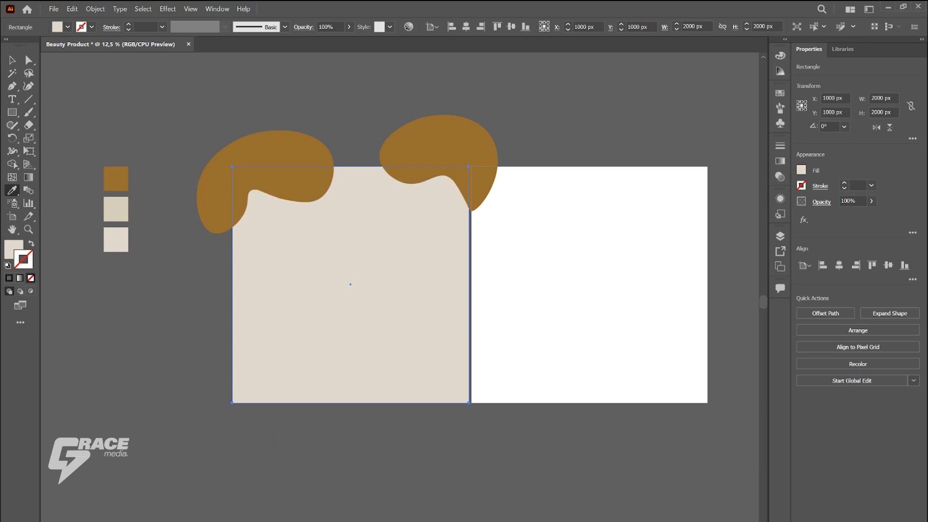
{"action": "key", "text": "v"}
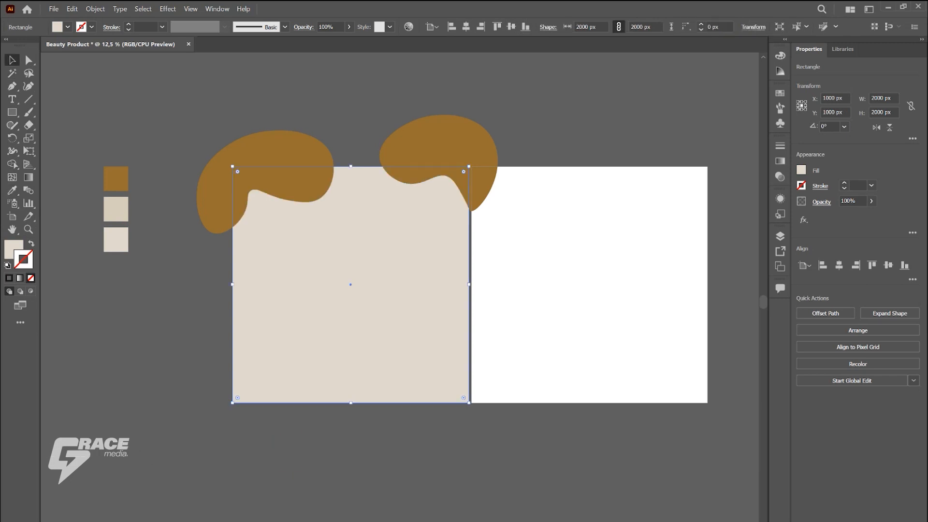
{"action": "key", "text": "ctrl+shift+a"}
Step: Remove the parts of both brown blobs that extend beyond the background rectangle with the Shape Builder tool
{"action": "left_click_drag", "start_coordinate": [182, 100], "coordinate": [441, 460]}
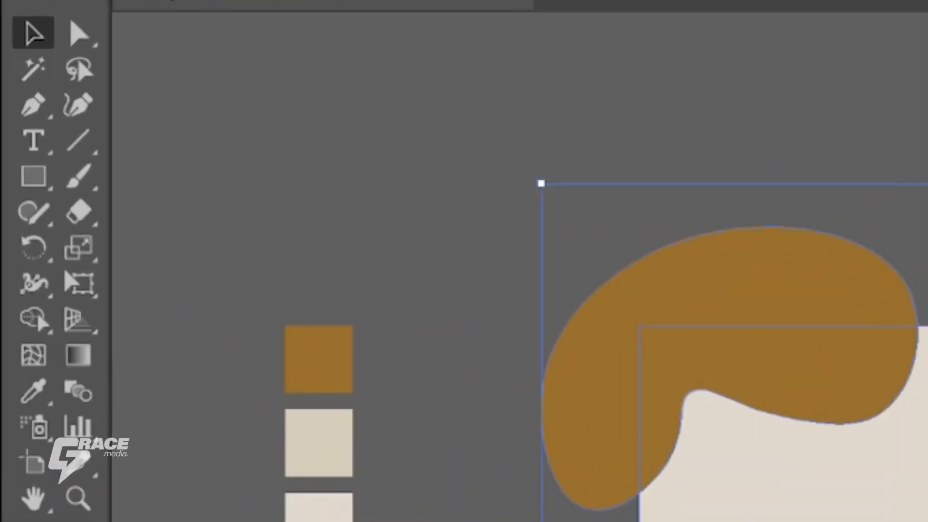
{"action": "left_click", "coordinate": [25, 265]}
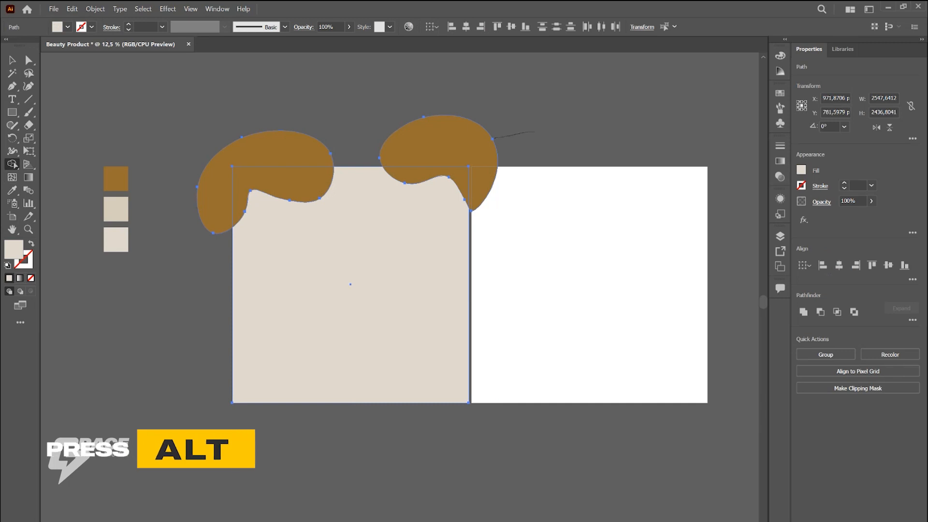
{"action": "left_click_drag", "start_coordinate": [493, 139], "coordinate": [389, 141]}
{"action": "left_click_drag", "start_coordinate": [233, 116], "coordinate": [290, 166]}
{"action": "left_click", "coordinate": [12, 60]}
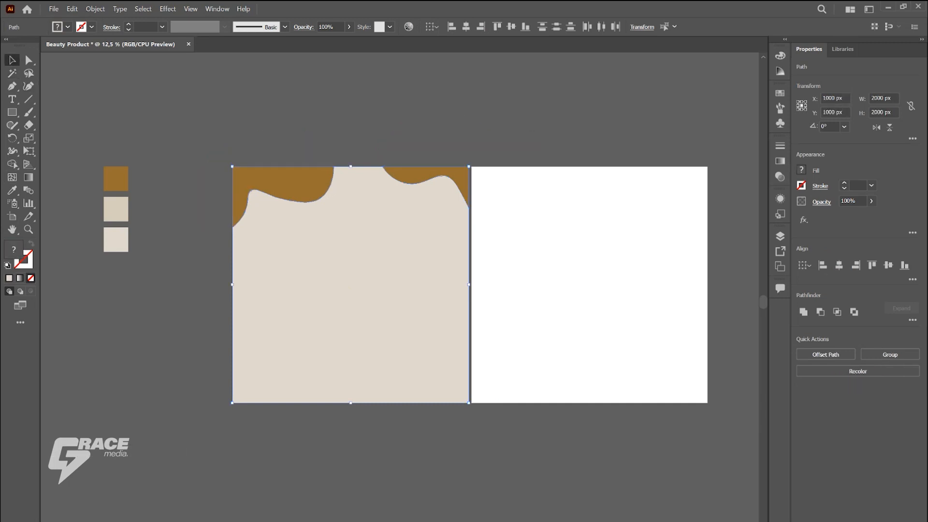
Step: Draw an open curve about 1065 × 762 px over the first artboard's upper-left blob with the Curvature tool
{"action": "left_click", "coordinate": [186, 145]}
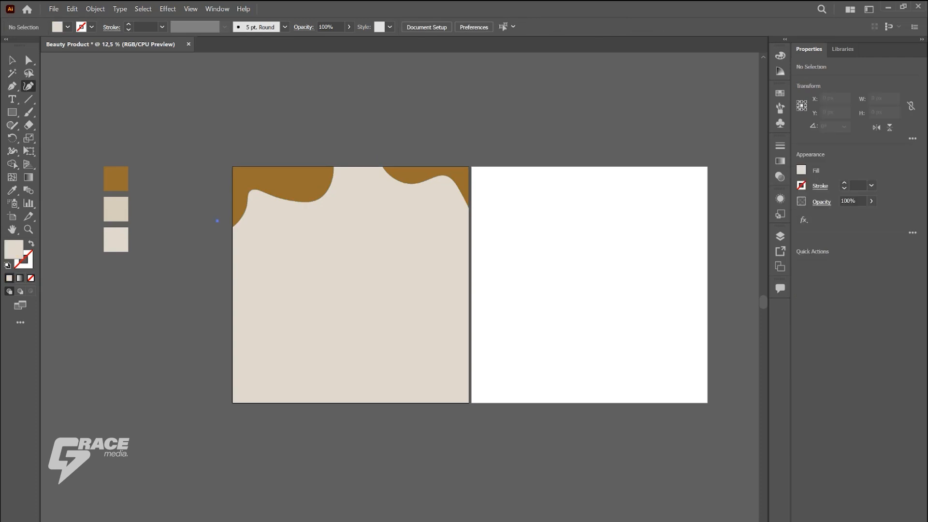
{"action": "left_click", "coordinate": [217, 221]}
{"action": "left_click", "coordinate": [246, 226]}
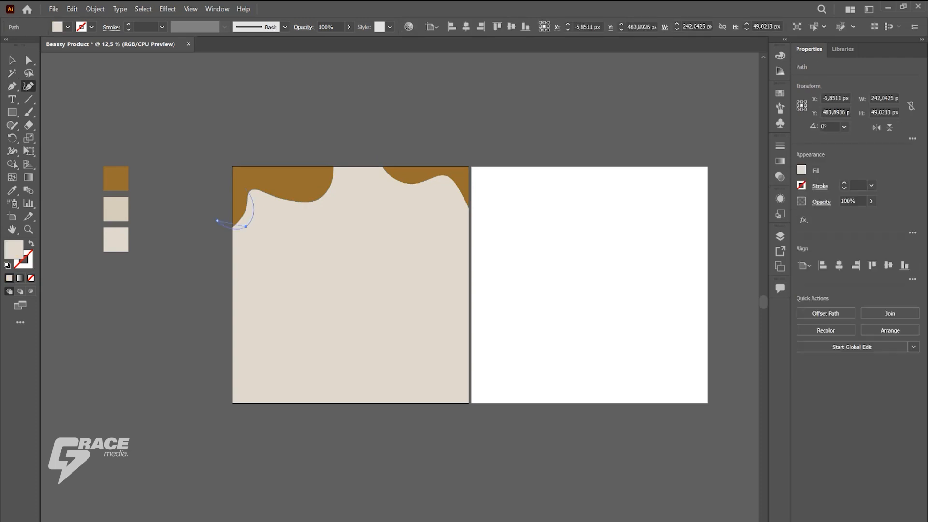
{"action": "left_click", "coordinate": [246, 180]}
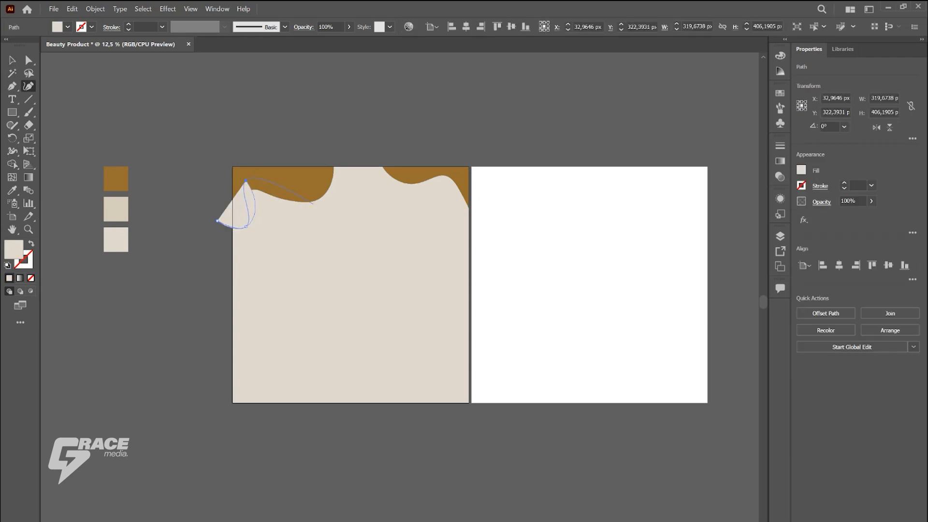
{"action": "left_click", "coordinate": [314, 204]}
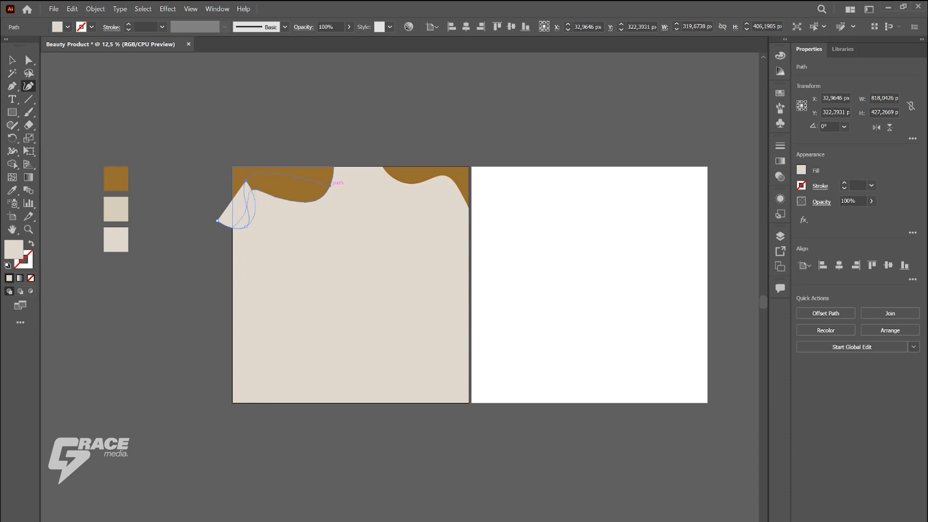
{"action": "left_click", "coordinate": [342, 161]}
{"action": "left_click", "coordinate": [290, 140]}
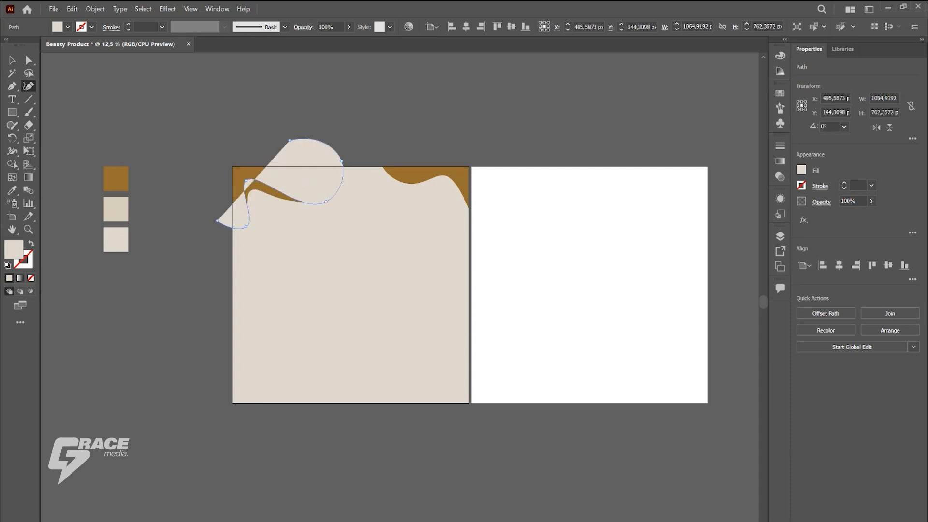
Step: Give the upper-left curve no fill and a black 5 pt stroke
{"action": "key", "text": "shift+x"}
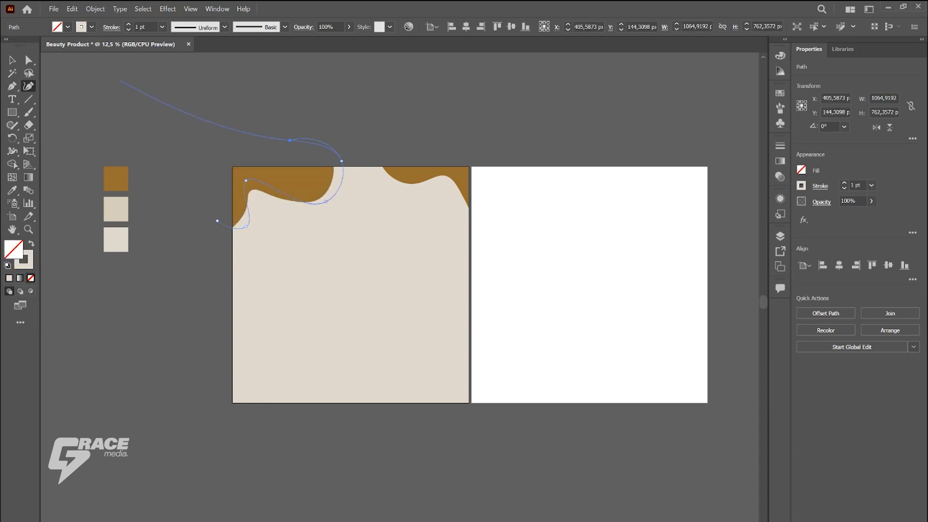
{"action": "left_click", "coordinate": [91, 27]}
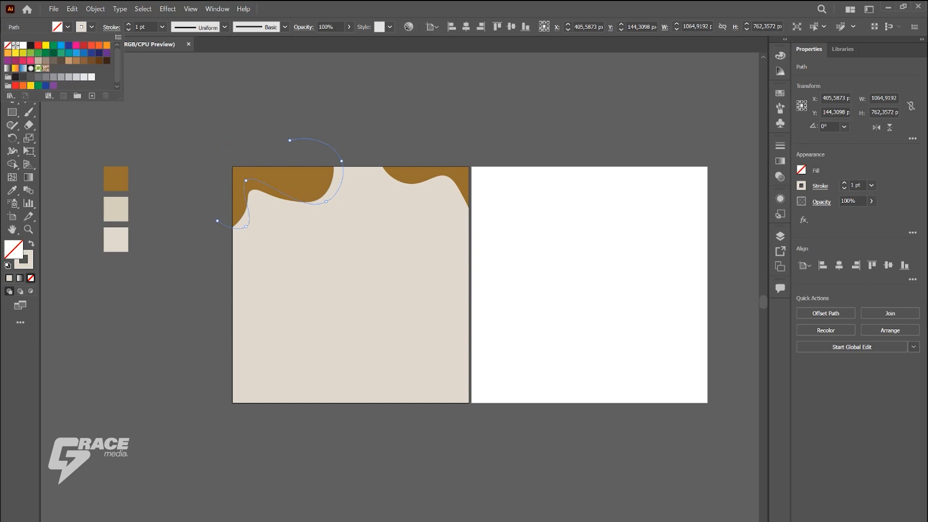
{"action": "left_click", "coordinate": [30, 45]}
{"action": "key", "text": "Escape"}
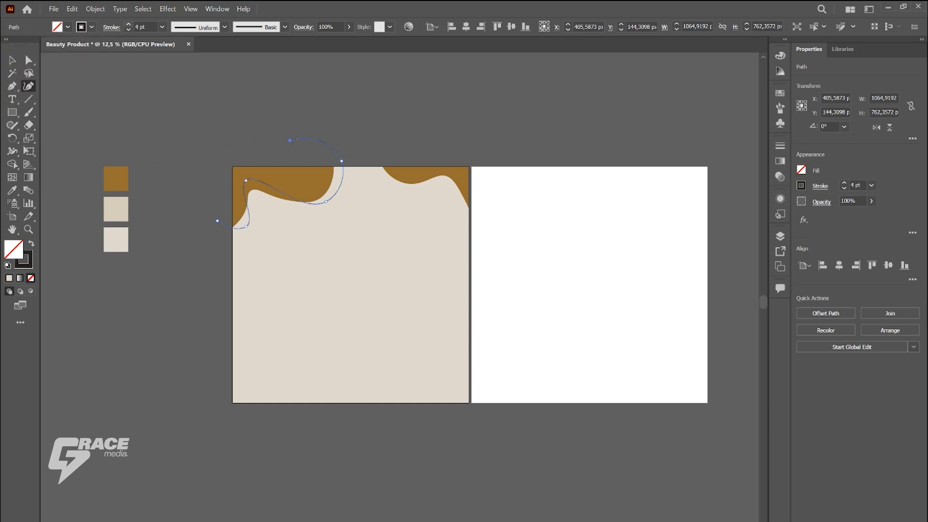
{"action": "key", "text": "v"}
{"action": "key", "text": "ctrl+shift+a"}
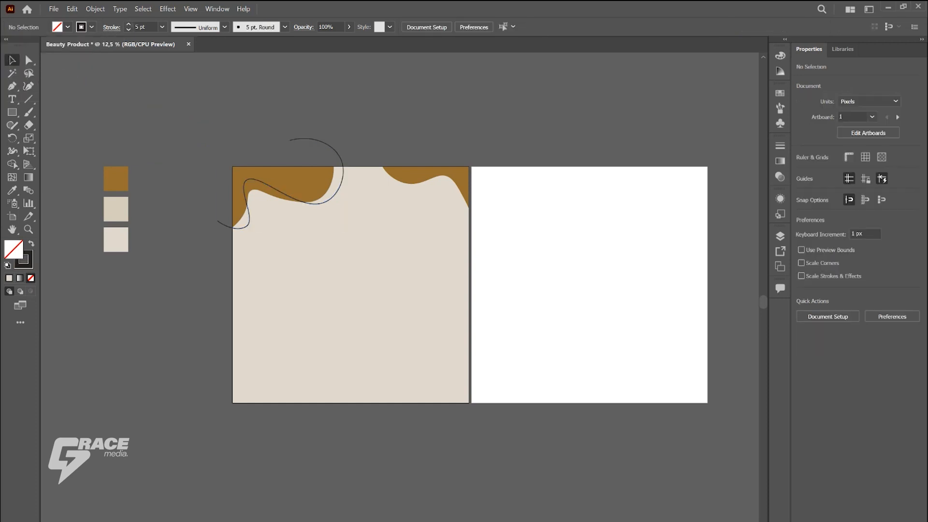
Step: Shrink the upper-left curve to about 1019 × 570 px and draw a matching open curve over the upper-right blob
{"action": "key", "text": "ctrl+equal"}
{"action": "left_click", "coordinate": [286, 205]}
{"action": "mouse_move", "coordinate": [285, 266]}
{"action": "left_mouse_down"}
{"action": "mouse_move", "coordinate": [285, 237]}
{"action": "mouse_move", "coordinate": [282, 250]}
{"action": "left_mouse_up"}
{"action": "left_click", "coordinate": [335, 234]}
{"action": "left_click_drag", "start_coordinate": [281, 147], "coordinate": [282, 160]}
{"action": "left_click_drag", "start_coordinate": [366, 205], "coordinate": [358, 205]}
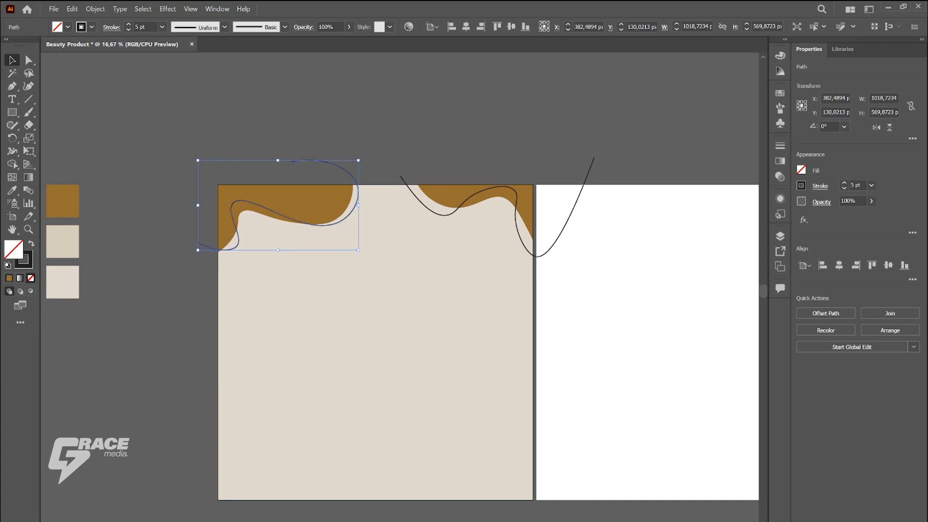
{"action": "key", "text": "ctrl+shift+a"}
{"action": "scroll", "coordinate": [439, 116], "scroll_direction": "down", "scroll_amount": 1}
{"action": "left_click", "coordinate": [371, 159]}
{"action": "left_click", "coordinate": [485, 169]}
{"action": "key", "text": "ctrl+shift+a"}
Step: Draw an open wavy line across the first artboard's lower-left corner with the Curvature tool and shift it slightly toward the corner
{"action": "left_click", "coordinate": [29, 86]}
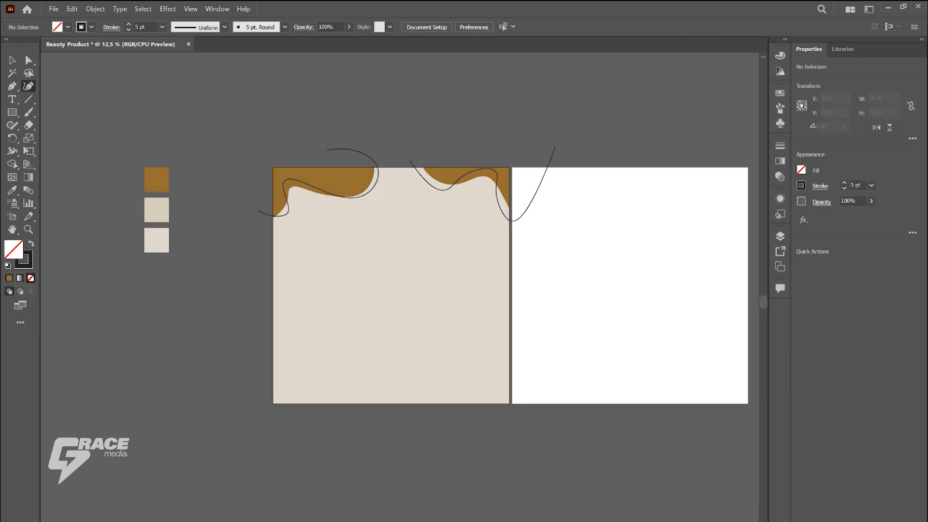
{"action": "left_click", "coordinate": [260, 352]}
{"action": "left_click", "coordinate": [296, 348]}
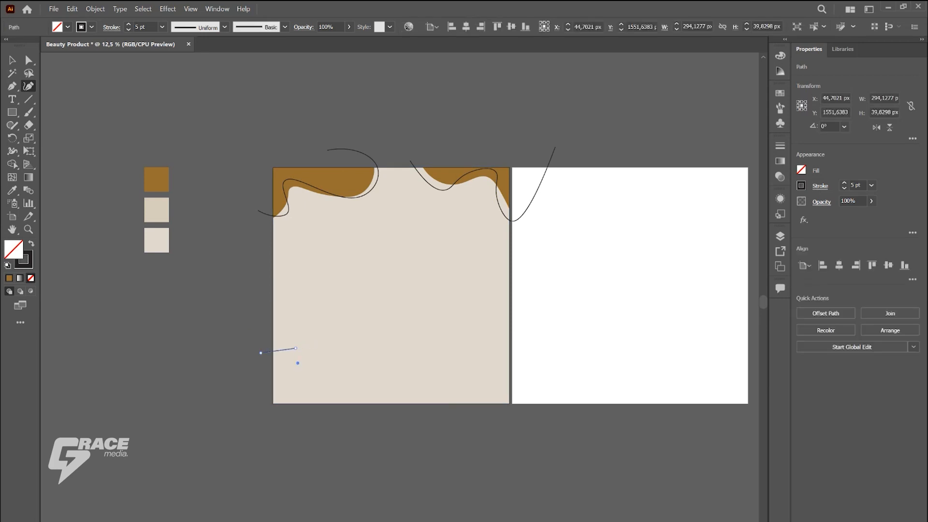
{"action": "left_click", "coordinate": [298, 362]}
{"action": "left_click", "coordinate": [308, 370]}
{"action": "left_click", "coordinate": [324, 390]}
{"action": "left_click", "coordinate": [348, 392]}
{"action": "left_click", "coordinate": [367, 424]}
{"action": "left_click", "coordinate": [13, 60]}
{"action": "left_click", "coordinate": [102, 101]}
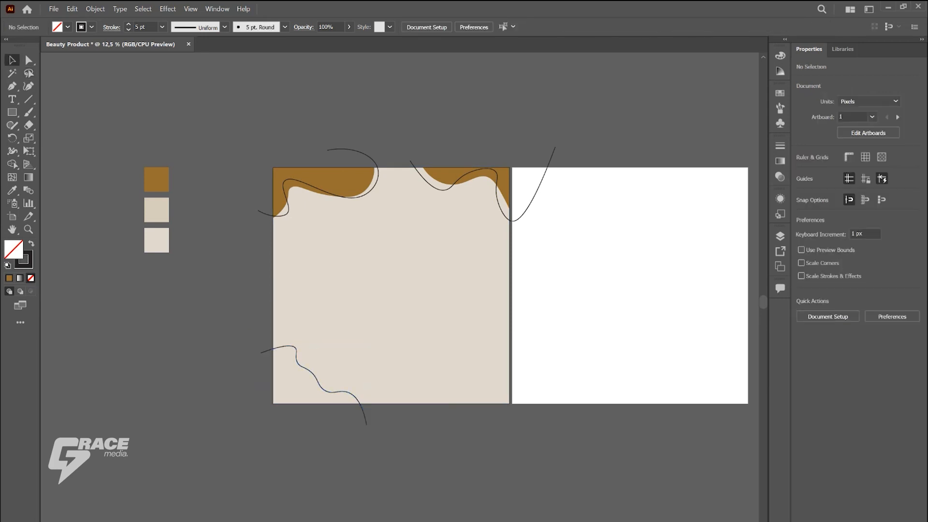
{"action": "left_click_drag", "start_coordinate": [312, 374], "coordinate": [302, 370]}
{"action": "left_click", "coordinate": [203, 280]}
Step: Draw an open looping line, about 1510 × 635 px, over the first artboard's lower-right corner with the Curvature tool
{"action": "left_click", "coordinate": [28, 86]}
{"action": "left_click", "coordinate": [428, 410]}
{"action": "left_click", "coordinate": [420, 370]}
{"action": "left_click", "coordinate": [434, 363]}
{"action": "left_click", "coordinate": [448, 397]}
{"action": "left_click", "coordinate": [455, 367]}
{"action": "left_click", "coordinate": [467, 344]}
{"action": "left_click", "coordinate": [482, 362]}
{"action": "left_click", "coordinate": [480, 409]}
{"action": "left_click", "coordinate": [525, 407]}
{"action": "left_click", "coordinate": [502, 385]}
{"action": "left_click", "coordinate": [490, 341]}
{"action": "left_click", "coordinate": [522, 386]}
{"action": "left_click", "coordinate": [595, 409]}
{"action": "key", "text": "v"}
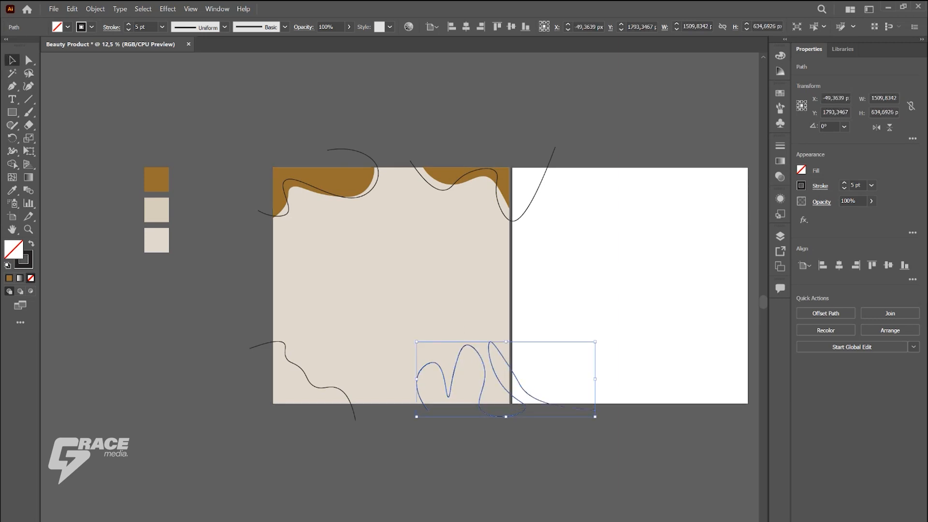
Step: Rotate the lower-right looping line slightly counterclockwise and move it a little to the right
{"action": "left_click_drag", "start_coordinate": [602, 420], "coordinate": [608, 403]}
{"action": "left_click_drag", "start_coordinate": [498, 364], "coordinate": [508, 364]}
{"action": "left_click", "coordinate": [556, 447]}
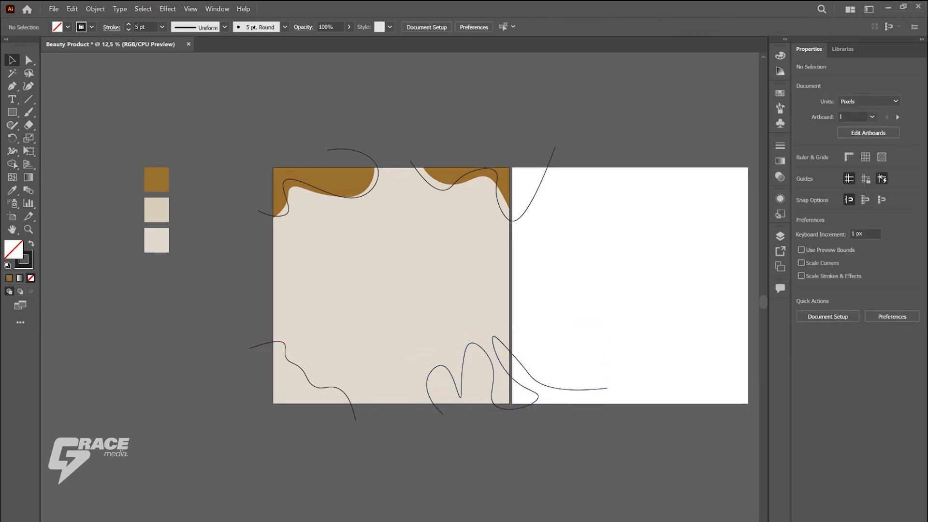
{"action": "left_click", "coordinate": [12, 113]}
{"action": "left_click_drag", "start_coordinate": [142, 275], "coordinate": [183, 314]}
{"action": "key", "text": "ctrl+z"}
Step: Duplicate the lightest swatch square below the palette and give the copy the lower-left line's black outline and no fill using the Eyedropper
{"action": "left_click", "coordinate": [12, 60]}
{"action": "left_click_drag", "start_coordinate": [164, 243], "coordinate": [164, 277]}
{"action": "left_click", "coordinate": [13, 190]}
{"action": "left_click", "coordinate": [262, 344]}
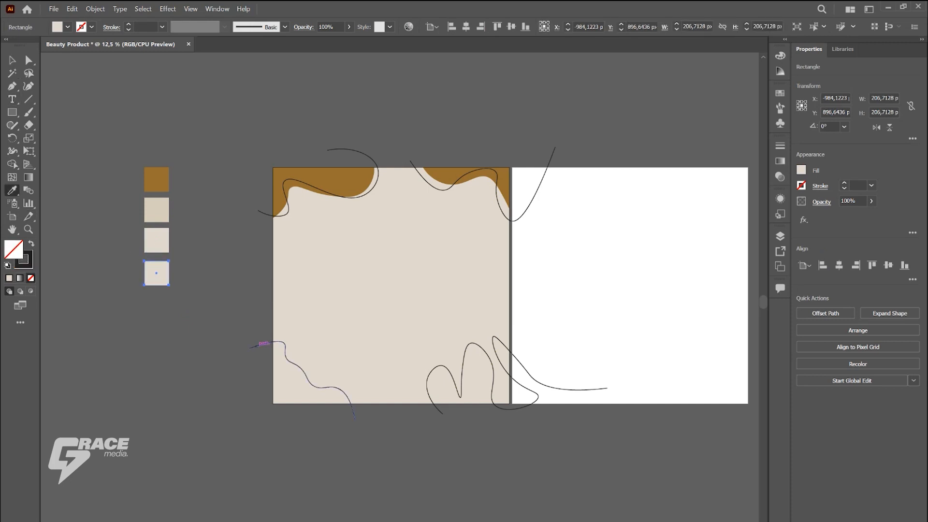
{"action": "left_click", "coordinate": [12, 59]}
{"action": "left_click", "coordinate": [104, 145]}
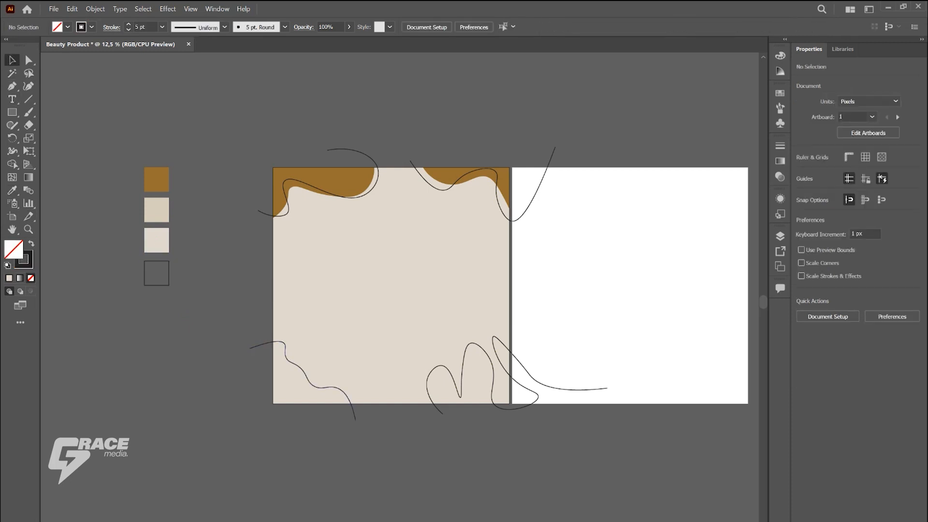
Step: Select the four curved lines around the first artboard's corners and expand their fill and stroke
{"action": "key", "text": "ctrl+minus"}
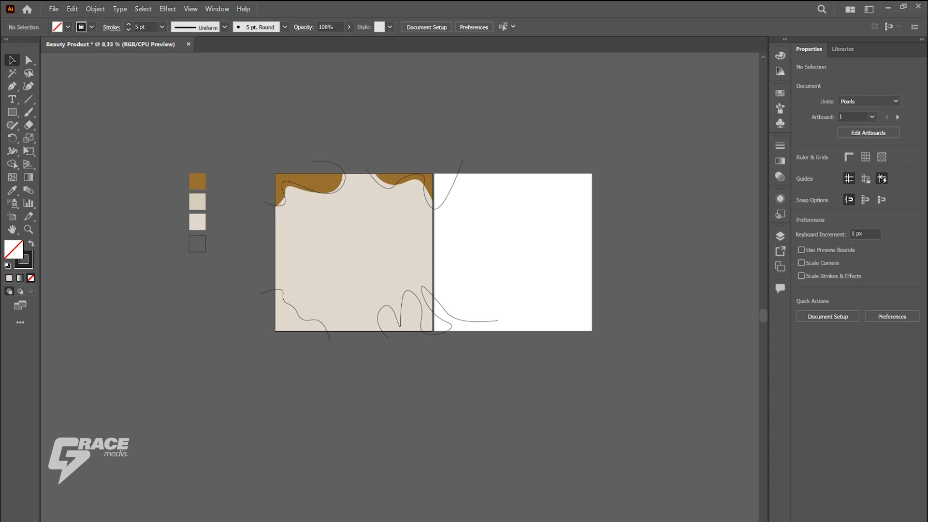
{"action": "left_click", "coordinate": [333, 162]}
{"action": "key", "text": "ctrl+plus"}
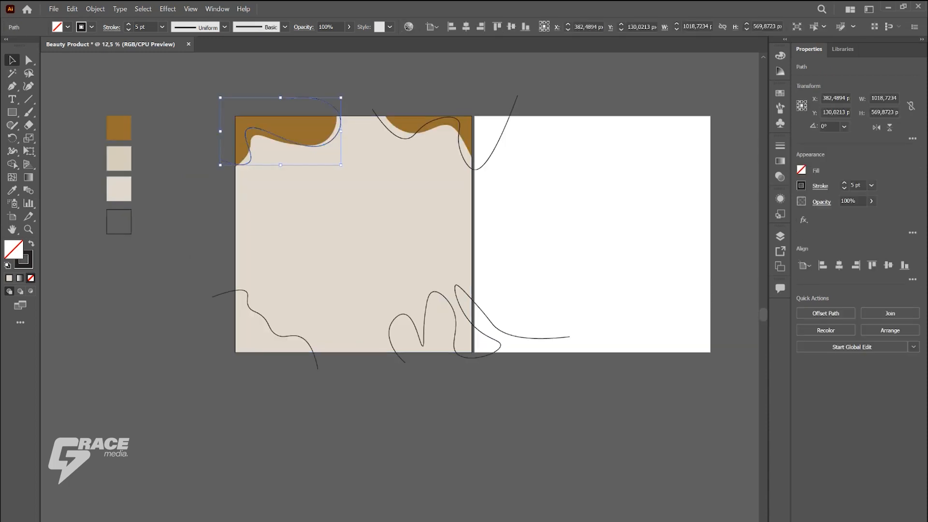
{"action": "left_click", "coordinate": [474, 325], "text": "shift"}
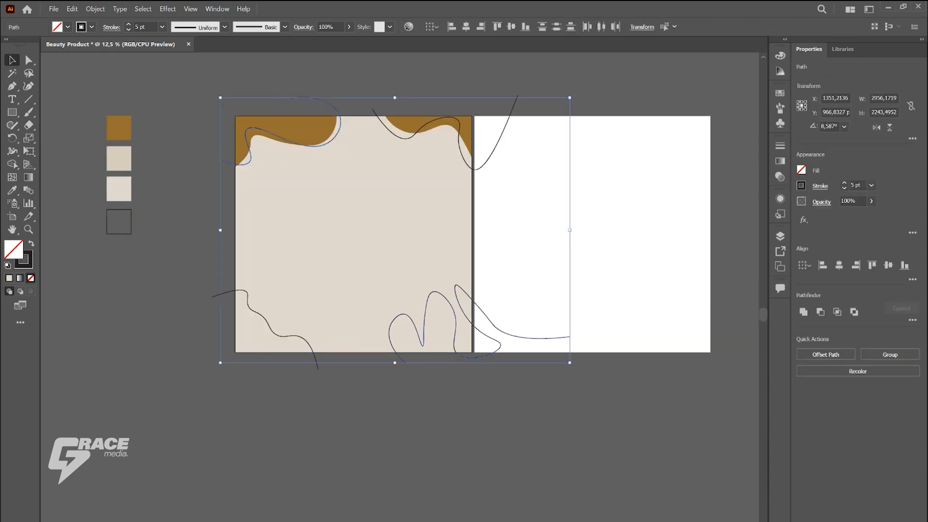
{"action": "left_click", "coordinate": [315, 359], "text": "shift"}
{"action": "left_click", "coordinate": [514, 103], "text": "shift"}
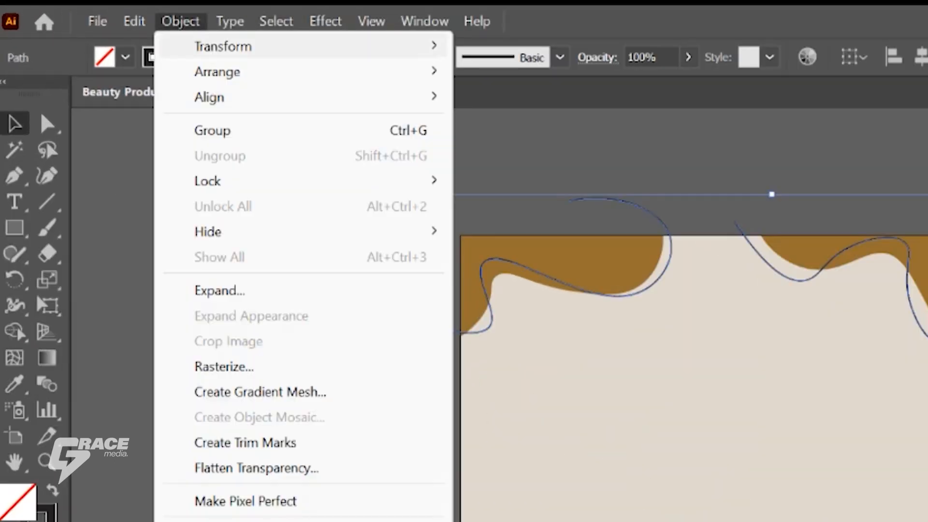
{"action": "left_click", "coordinate": [215, 290]}
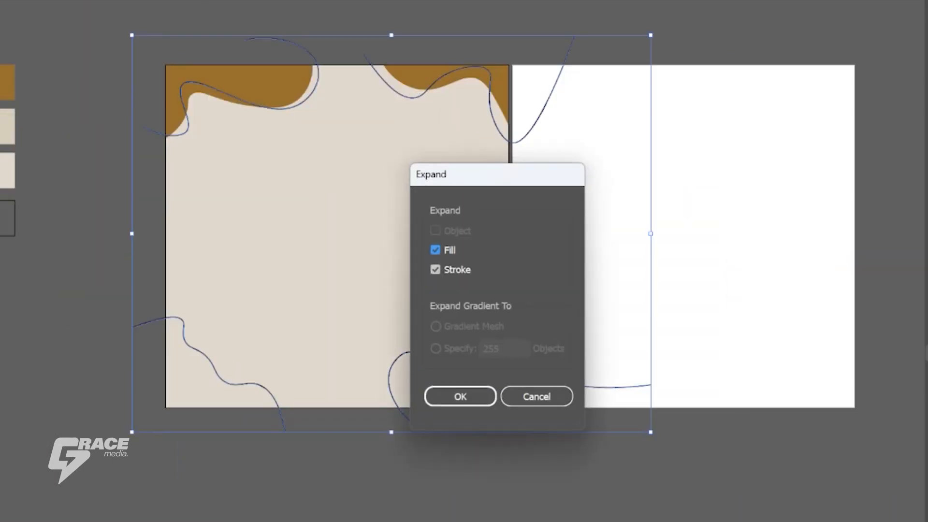
{"action": "left_click", "coordinate": [459, 393]}
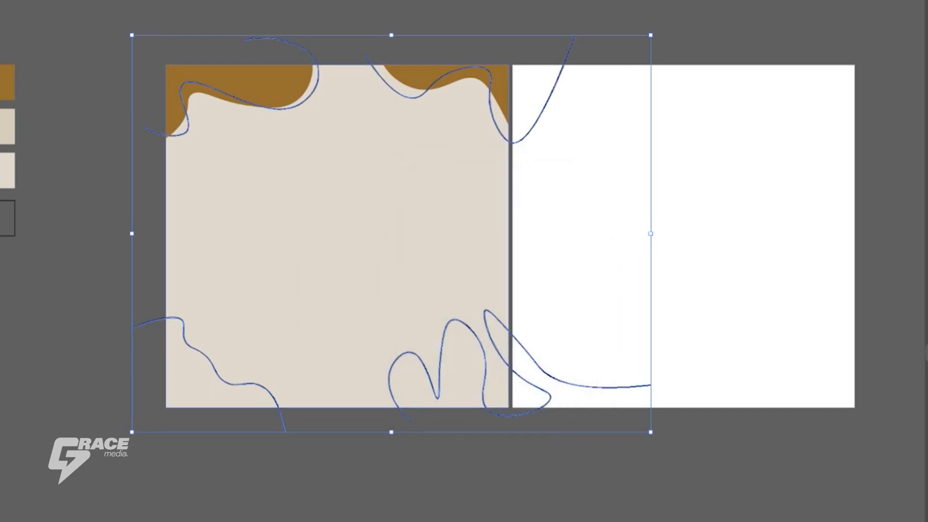
Step: Remove the parts of the expanded lines that extend beyond the background square with the Shape Builder tool
{"action": "key", "text": "shift+m"}
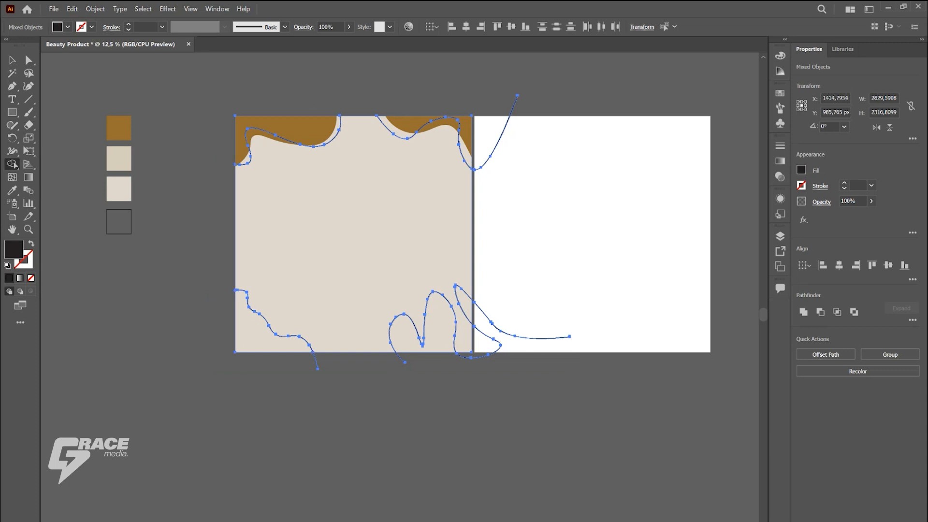
{"action": "left_click_drag", "start_coordinate": [549, 102], "coordinate": [492, 158]}
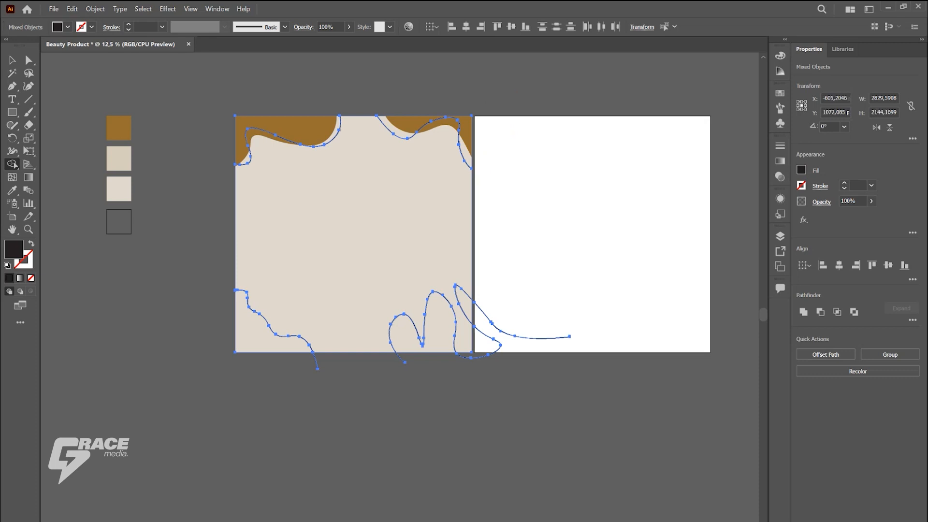
{"action": "left_click_drag", "start_coordinate": [489, 319], "coordinate": [492, 292]}
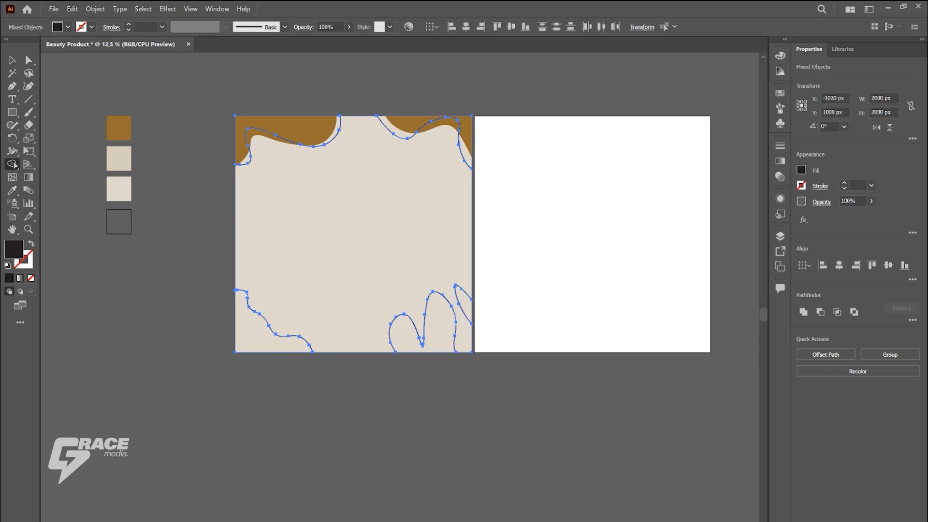
{"action": "left_click", "coordinate": [12, 59]}
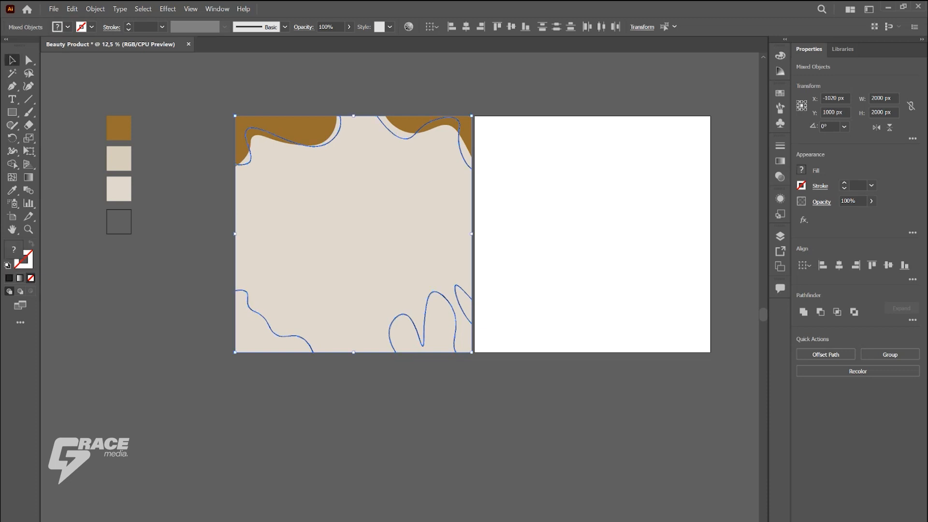
{"action": "key", "text": "ctrl+shift+a"}
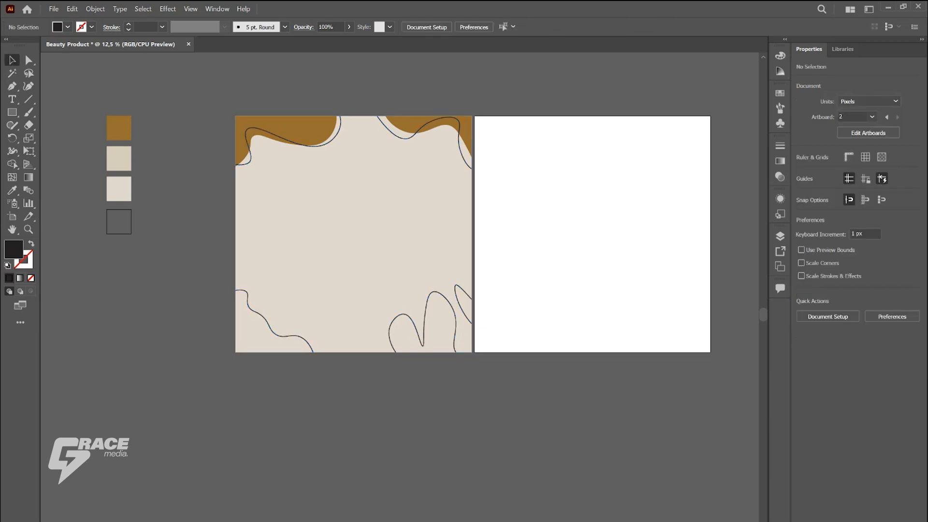
Step: Draw a rectangle of about 790 × 1042 px on the first artboard and centre it horizontally
{"action": "key", "text": "m"}
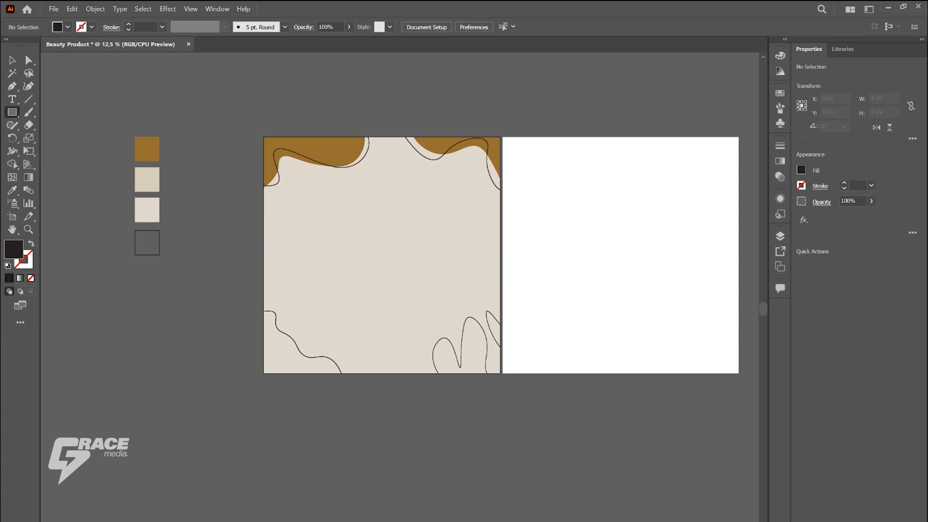
{"action": "left_click_drag", "start_coordinate": [346, 204], "coordinate": [438, 325]}
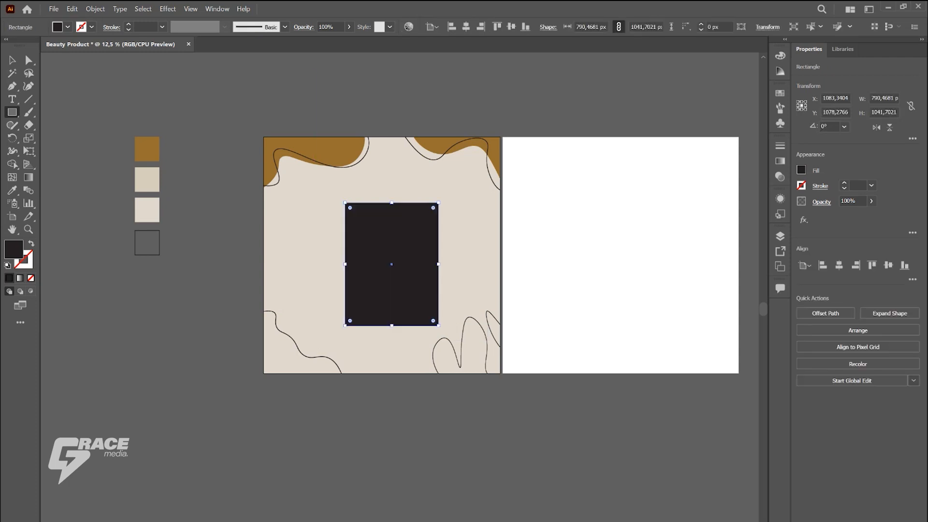
{"action": "left_click", "coordinate": [465, 27]}
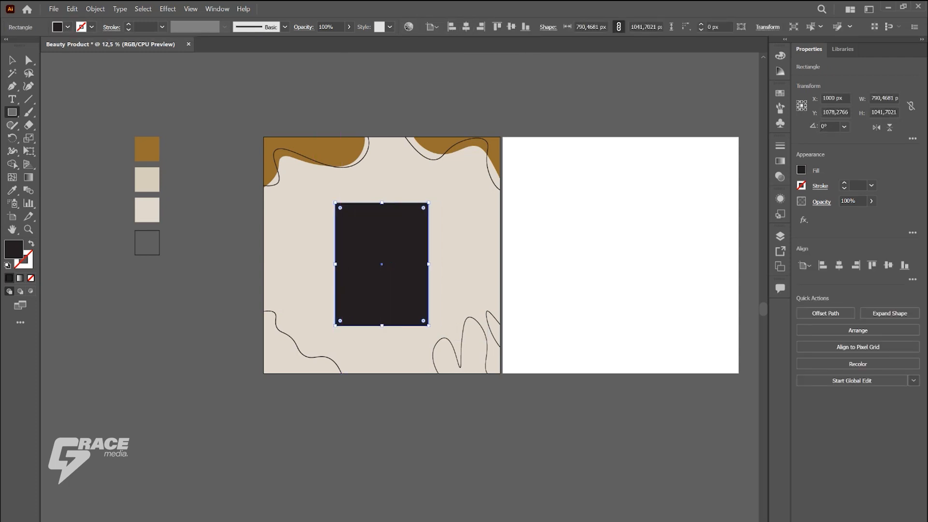
Step: Round the black rectangle's two upper corners fully to form an arch
{"action": "key", "text": "v"}
{"action": "key", "text": "a"}
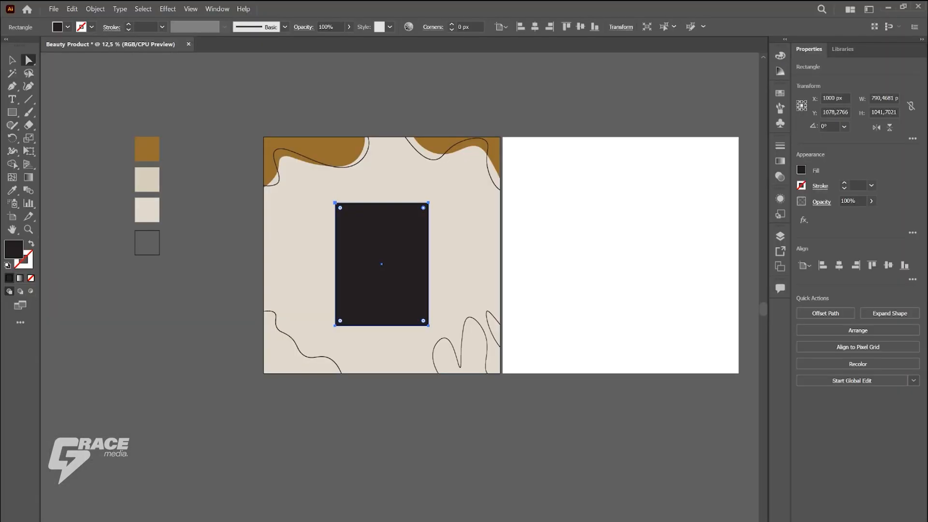
{"action": "left_click_drag", "start_coordinate": [429, 226], "coordinate": [368, 302]}
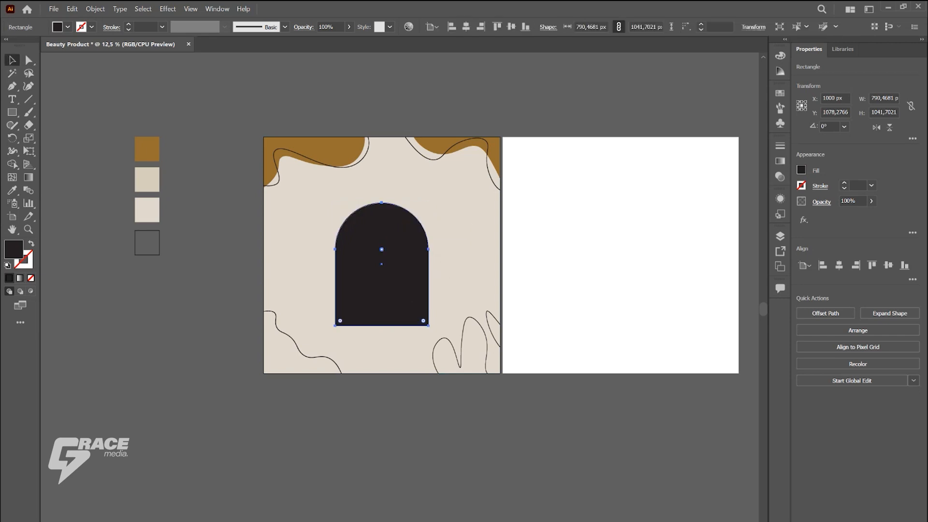
{"action": "left_click", "coordinate": [387, 411]}
{"action": "left_click_drag", "start_coordinate": [387, 256], "coordinate": [394, 256]}
{"action": "key", "text": "ctrl+z"}
Step: Shorten the black arch from its top to about 952 px high and lower it slightly on the artboard
{"action": "left_click", "coordinate": [481, 406]}
{"action": "scroll", "coordinate": [482, 406], "scroll_direction": "up", "scroll_amount": 1}
{"action": "left_click", "coordinate": [357, 242]}
{"action": "left_click", "coordinate": [454, 406]}
{"action": "scroll", "coordinate": [454, 406], "scroll_direction": "up", "scroll_amount": 1}
{"action": "scroll", "coordinate": [403, 285], "scroll_direction": "up", "scroll_amount": 2}
{"action": "left_click", "coordinate": [349, 227]}
{"action": "left_click_drag", "start_coordinate": [349, 188], "coordinate": [349, 202]}
{"action": "key", "text": "ctrl+shift+a"}
{"action": "left_click_drag", "start_coordinate": [377, 313], "coordinate": [376, 318]}
{"action": "key", "text": "ctrl+shift+a"}
Step: Add a two-line text above the arch reading "Skincare" and "Beauty Sale"
{"action": "key", "text": "t"}
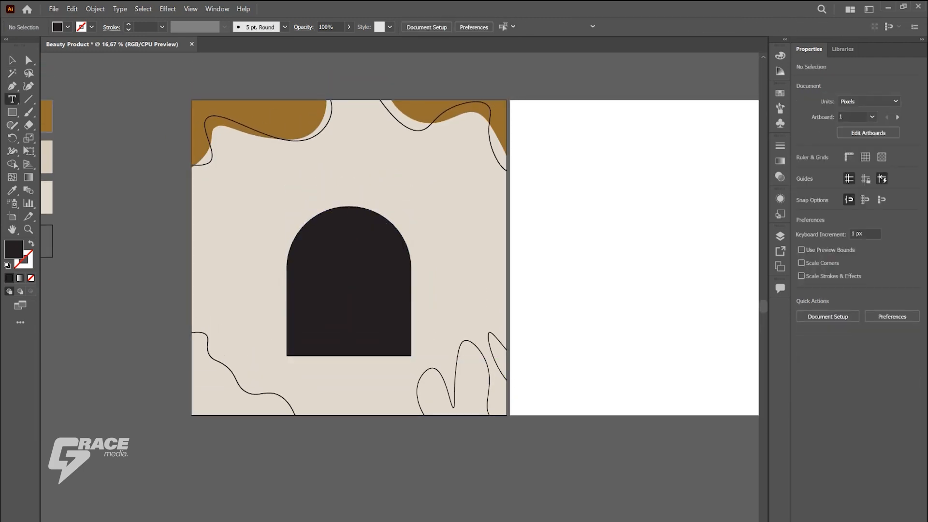
{"action": "left_click", "coordinate": [294, 172]}
{"action": "key", "text": "Escape"}
{"action": "left_click_drag", "start_coordinate": [305, 173], "coordinate": [429, 269]}
{"action": "double_click", "coordinate": [360, 184]}
{"action": "key", "text": "ctrl+a"}
{"action": "type", "text": "Sk"}
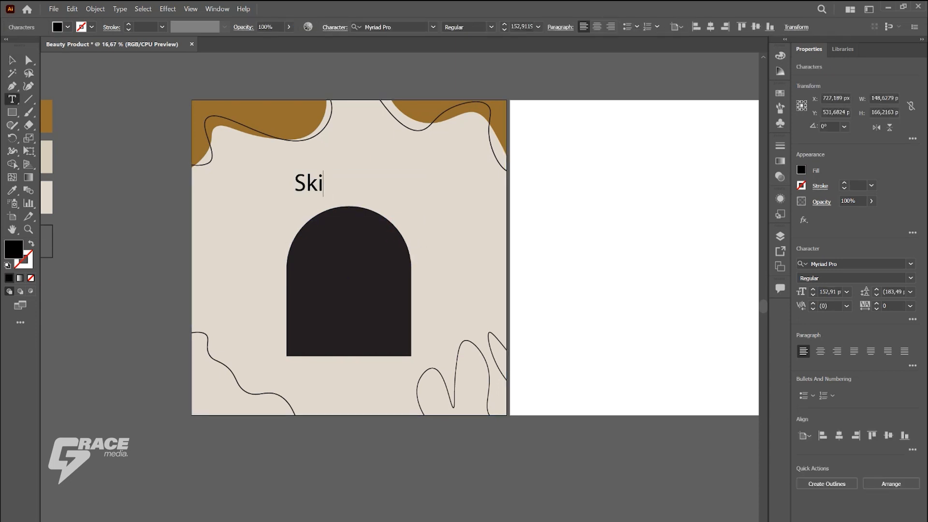
{"action": "type", "text": "incare"}
{"action": "key", "text": "Return"}
{"action": "type", "text": "Beauty Sale"}
Step: Centre-align the whole heading text and set its font to FONTSPRING DEMO - The Seasons
{"action": "key", "text": "ctrl+a"}
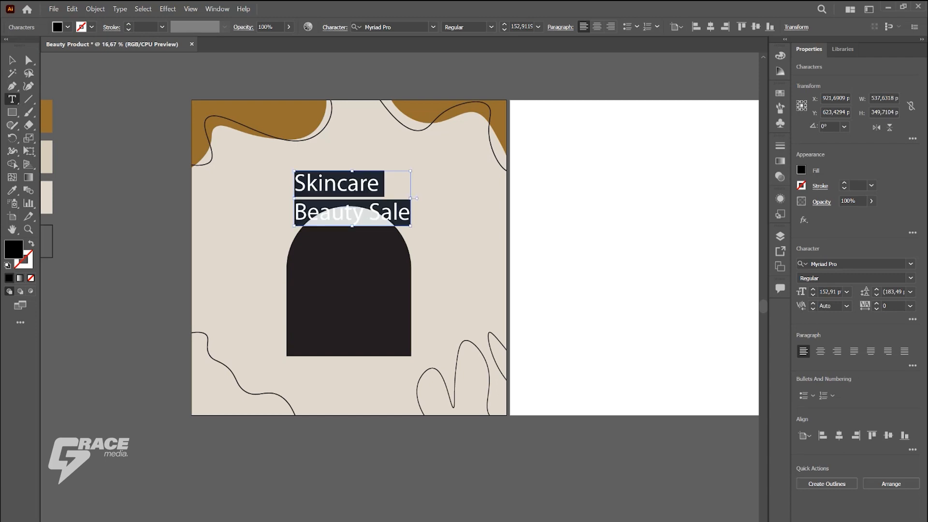
{"action": "key", "text": "ctrl+shift+c"}
{"action": "left_click", "coordinate": [433, 27]}
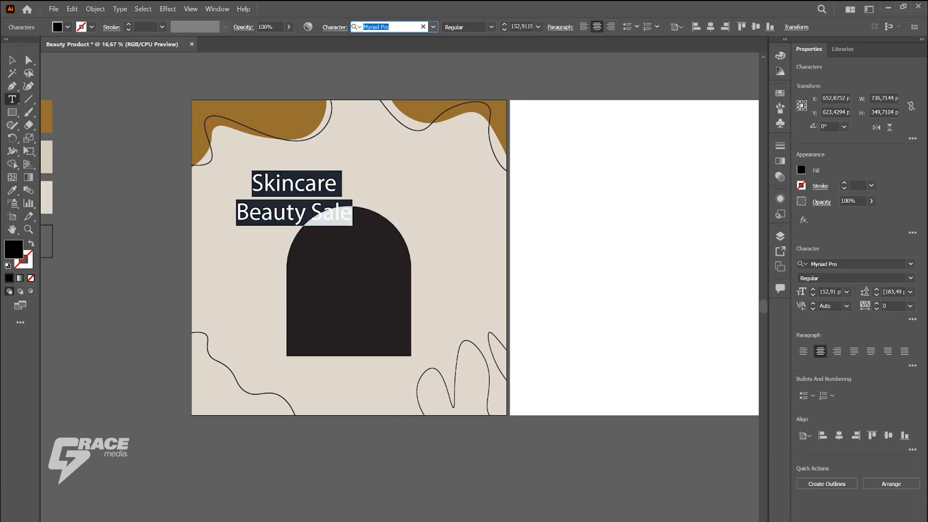
{"action": "scroll", "coordinate": [435, 81], "scroll_direction": "down", "scroll_amount": 3}
{"action": "scroll", "coordinate": [435, 193], "scroll_direction": "down", "scroll_amount": 8}
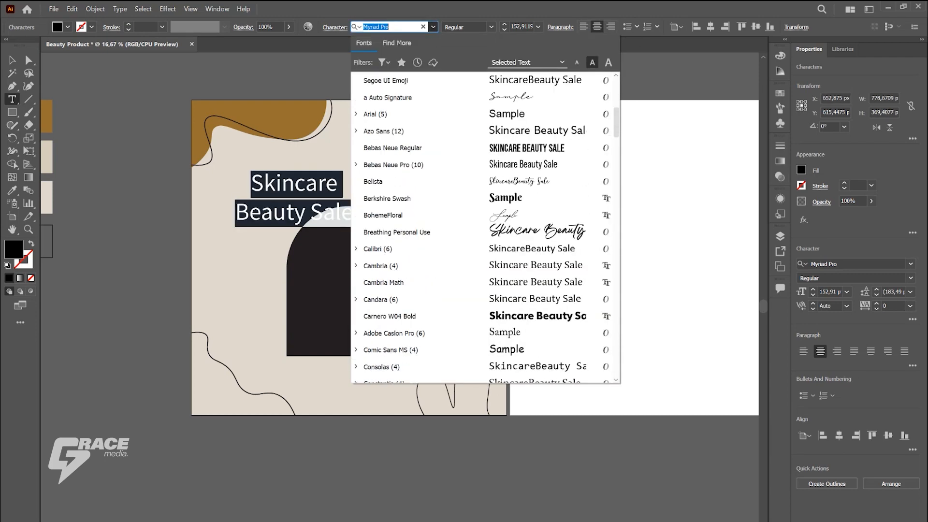
{"action": "left_click", "coordinate": [401, 181]}
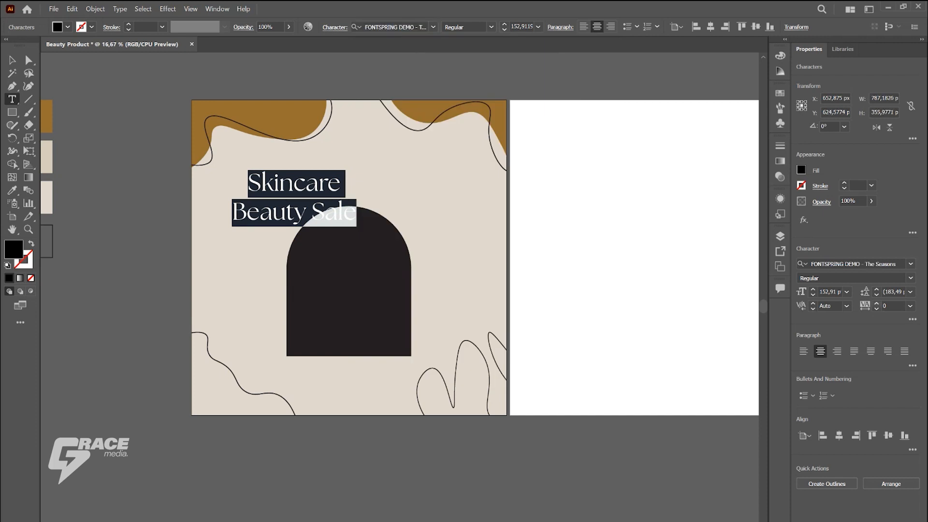
Step: Set the heading's leading to 130 pt and centre it horizontally on the artboard
{"action": "left_click", "coordinate": [876, 295]}
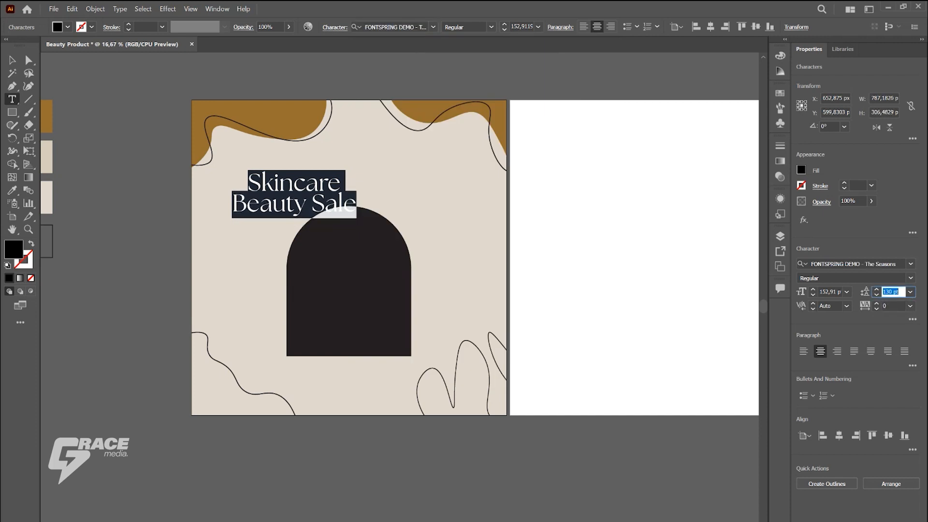
{"action": "key", "text": "Escape"}
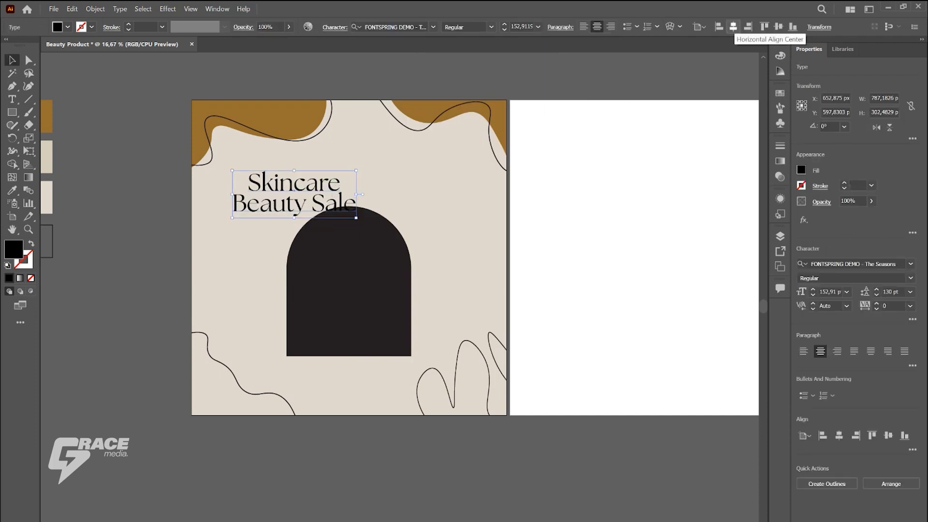
{"action": "left_click", "coordinate": [734, 26]}
Step: Enlarge the heading slightly and space it apart from the arch, with the heading higher and the arch a little lower
{"action": "left_click_drag", "start_coordinate": [397, 194], "coordinate": [419, 198]}
{"action": "left_click", "coordinate": [435, 179]}
{"action": "left_click", "coordinate": [394, 181]}
{"action": "left_click", "coordinate": [439, 194]}
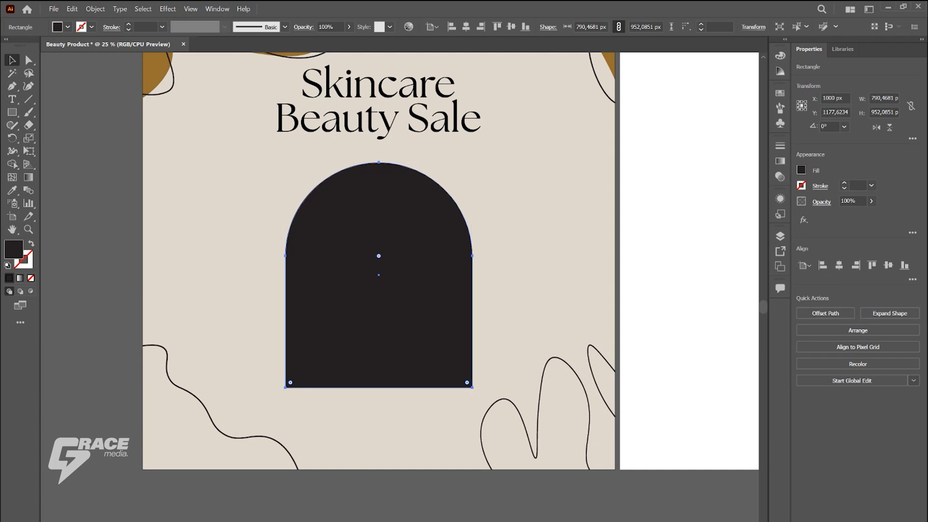
Step: Fill the arch with the brown of the first palette swatch using the Eyedropper
{"action": "scroll", "coordinate": [453, 265], "scroll_direction": "down", "scroll_amount": 2}
{"action": "left_click", "coordinate": [486, 267]}
{"action": "left_click", "coordinate": [435, 269]}
{"action": "key", "text": "i"}
{"action": "left_click", "coordinate": [180, 145]}
{"action": "key", "text": "v"}
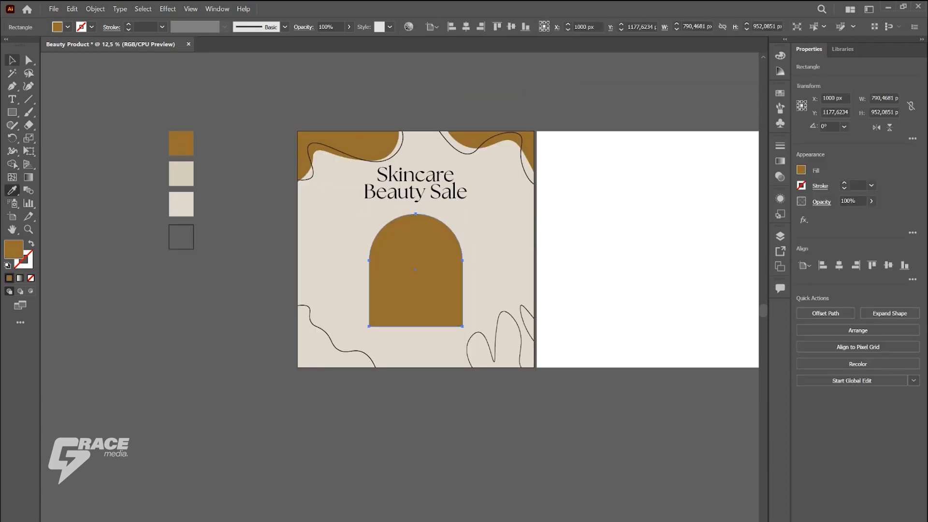
Step: Offset the brown arch's path outward by 25 px with mitered joins
{"action": "scroll", "coordinate": [437, 274], "scroll_direction": "up", "scroll_amount": 2}
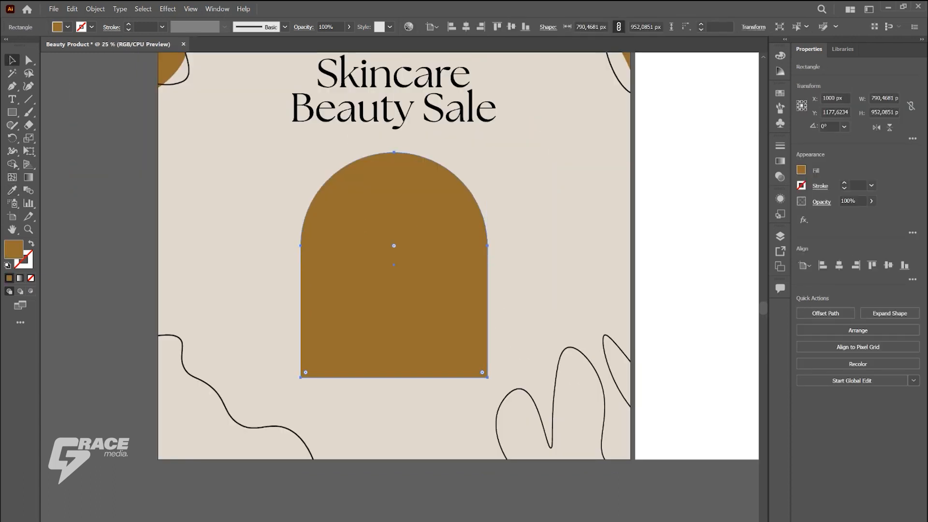
{"action": "left_click", "coordinate": [686, 270]}
{"action": "left_click", "coordinate": [394, 271]}
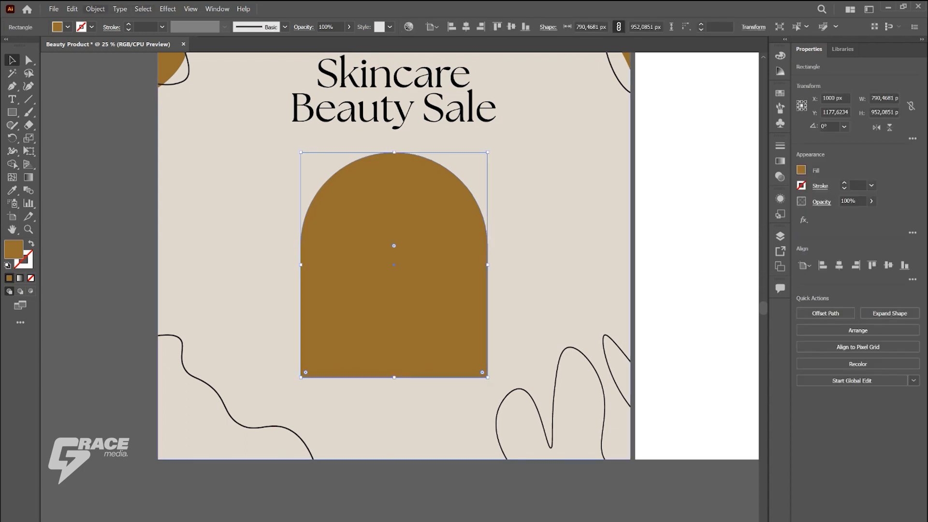
{"action": "left_click", "coordinate": [95, 9]}
{"action": "mouse_move", "coordinate": [145, 282]}
{"action": "left_click", "coordinate": [266, 321]}
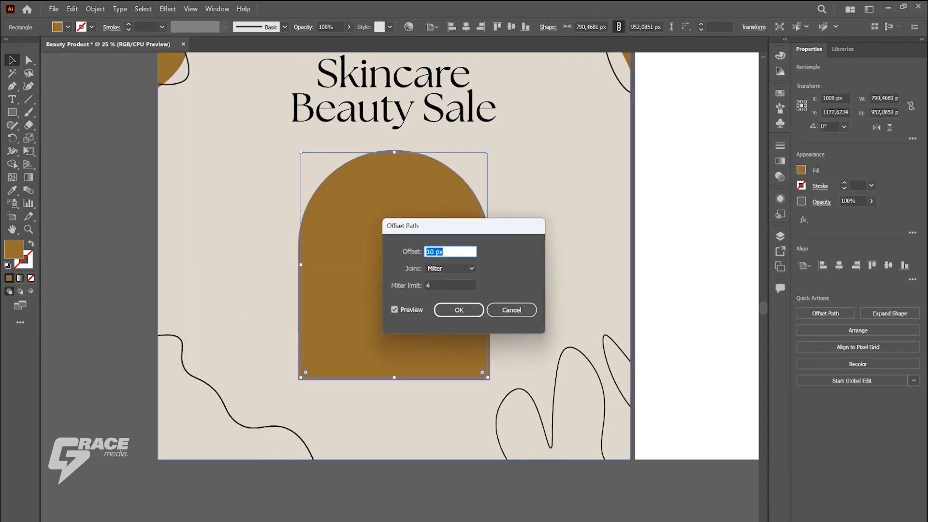
{"action": "key", "text": "Up"}
{"action": "key", "text": "Up"}
{"action": "key", "text": "Up"}
{"action": "key", "text": "Up"}
{"action": "key", "text": "Up"}
{"action": "key", "text": "Up"}
{"action": "key", "text": "Up"}
{"action": "key", "text": "Up"}
{"action": "key", "text": "Up"}
{"action": "key", "text": "Up"}
{"action": "key", "text": "Up"}
{"action": "key", "text": "Up"}
{"action": "key", "text": "Up"}
{"action": "key", "text": "Up"}
{"action": "key", "text": "Up"}
{"action": "key", "text": "Up"}
{"action": "key", "text": "Up"}
{"action": "key", "text": "Up"}
{"action": "key", "text": "Up"}
{"action": "key", "text": "Up"}
{"action": "key", "text": "Up"}
{"action": "key", "text": "Down"}
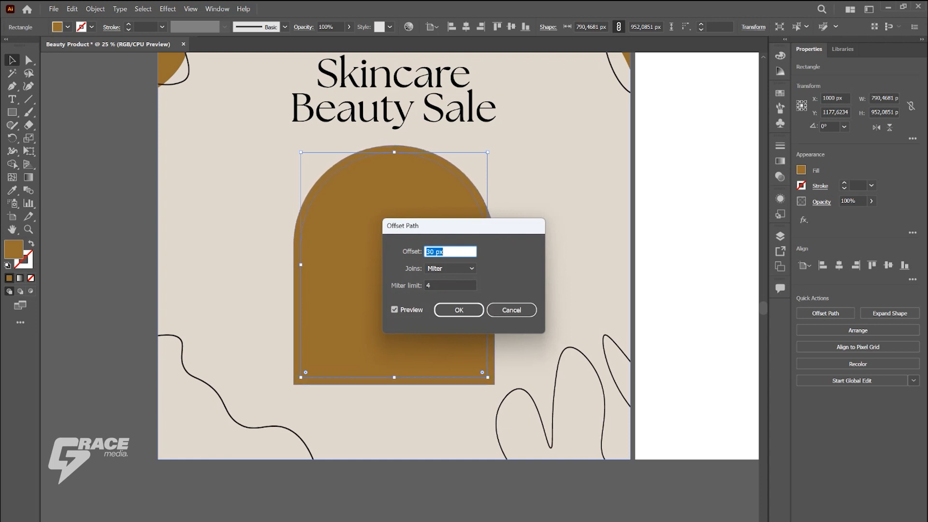
{"action": "key", "text": "Down"}
{"action": "key", "text": "Down"}
{"action": "key", "text": "Down"}
{"action": "key", "text": "Down"}
{"action": "key", "text": "Down"}
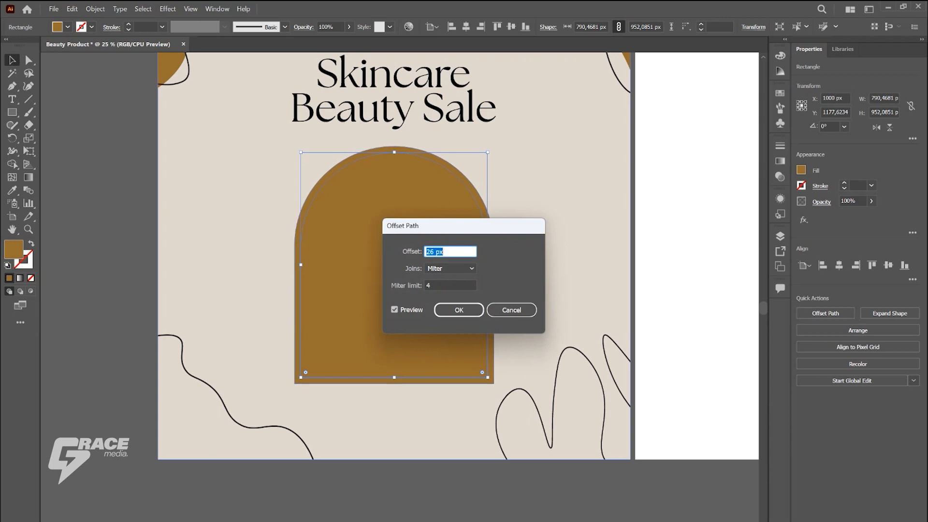
{"action": "key", "text": "Return"}
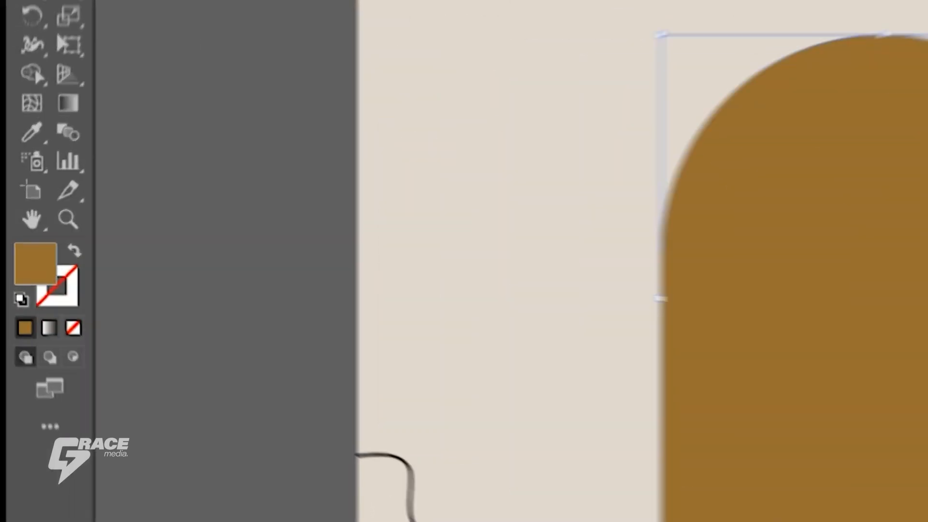
Step: Swap the offset arch's fill and stroke so it has only a brown outline, and increase its stroke weight
{"action": "left_click", "coordinate": [30, 244]}
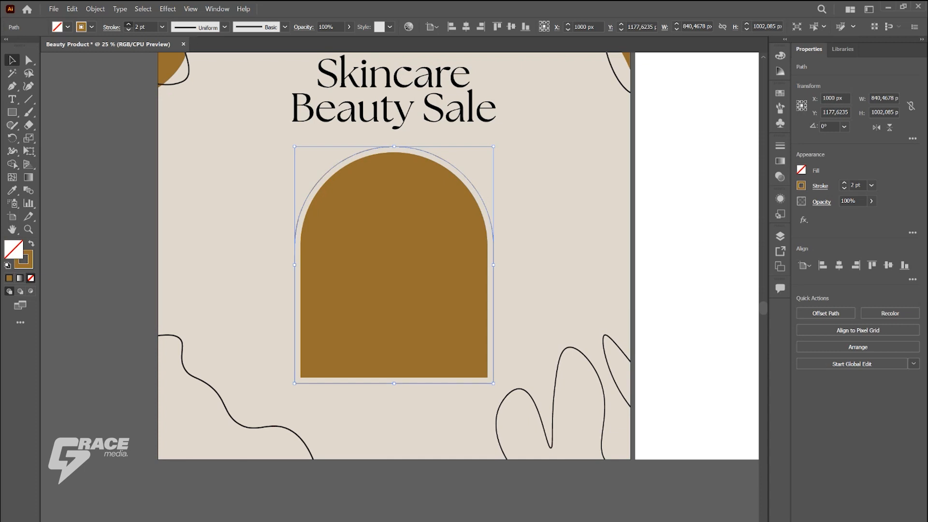
{"action": "left_click", "coordinate": [129, 24]}
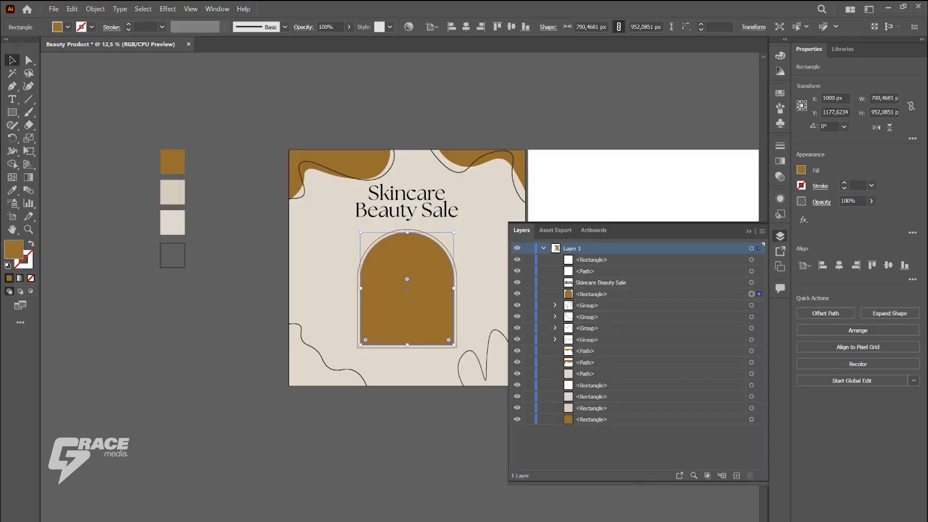
Step: Narrow the layer list to free up canvas space and highlight the inner brown arch's entry
{"action": "left_click_drag", "start_coordinate": [469, 309], "coordinate": [360, 309]}
{"action": "left_click_drag", "start_coordinate": [508, 329], "coordinate": [617, 329]}
{"action": "left_click", "coordinate": [699, 294]}
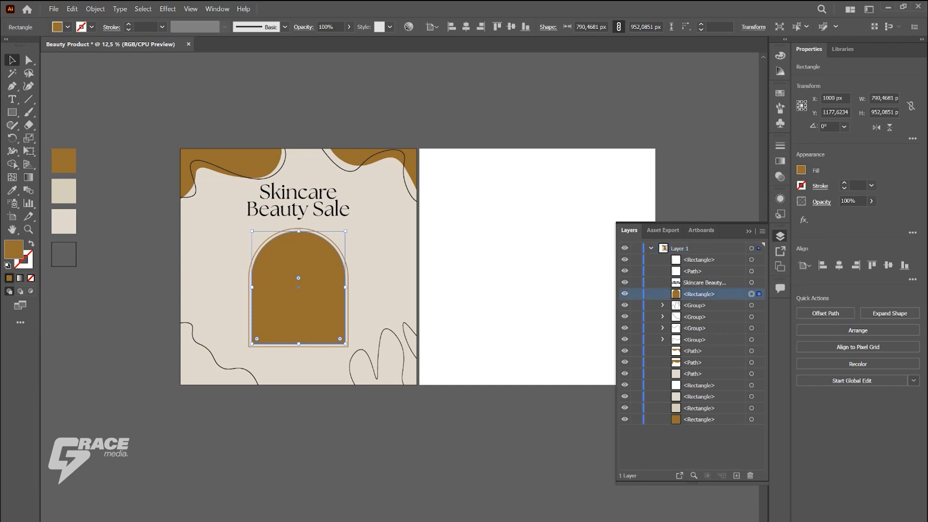
Step: Bring the product photo "Desain tanpa judul (3).png" onto the first artboard and scale it down to cover the arch
{"action": "key", "text": "alt+Tab"}
{"action": "left_click_drag", "start_coordinate": [191, 212], "coordinate": [295, 410]}
{"action": "key", "text": "ctrl+plus"}
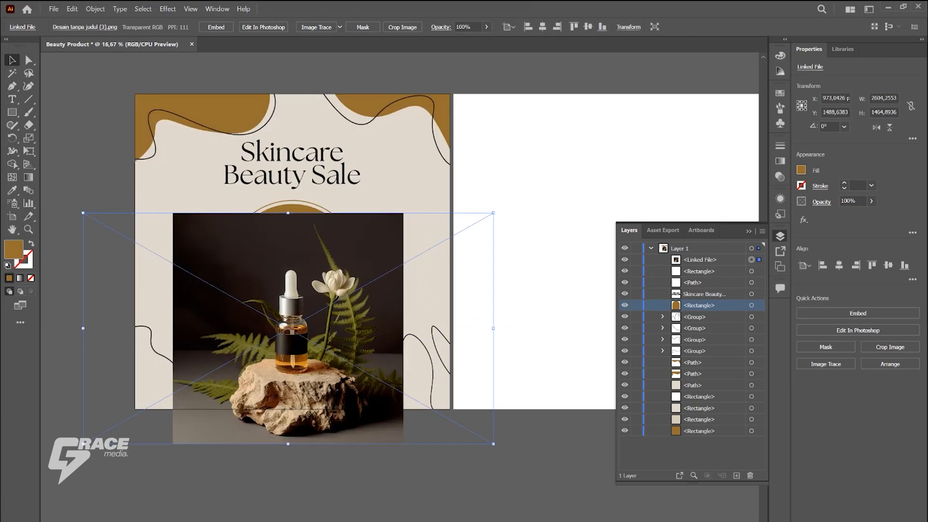
{"action": "left_click_drag", "start_coordinate": [288, 444], "coordinate": [290, 353]}
{"action": "left_click_drag", "start_coordinate": [349, 224], "coordinate": [350, 236]}
Step: Put the product photo directly beneath the inner brown arch and clip it to the arch with a clipping mask
{"action": "left_click_drag", "start_coordinate": [700, 260], "coordinate": [700, 311]}
{"action": "left_click", "coordinate": [294, 247], "text": "shift"}
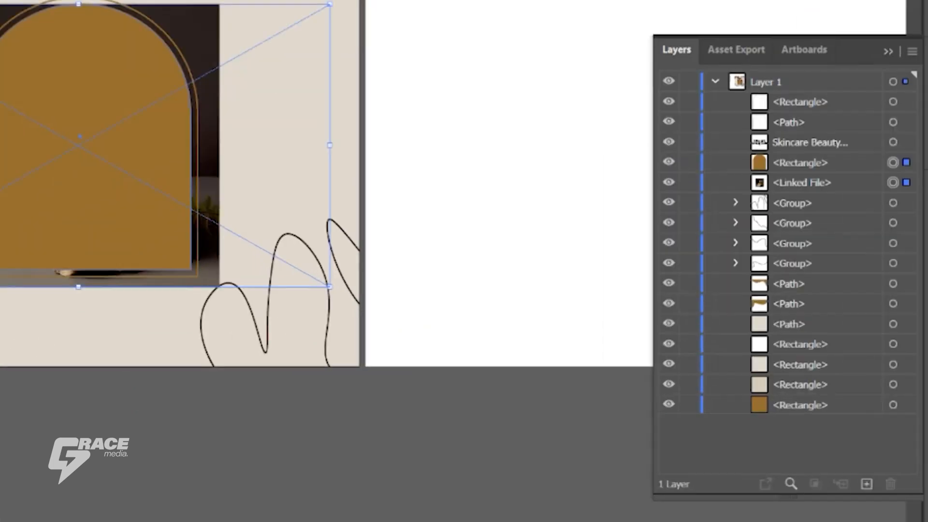
{"action": "right_click", "coordinate": [294, 247]}
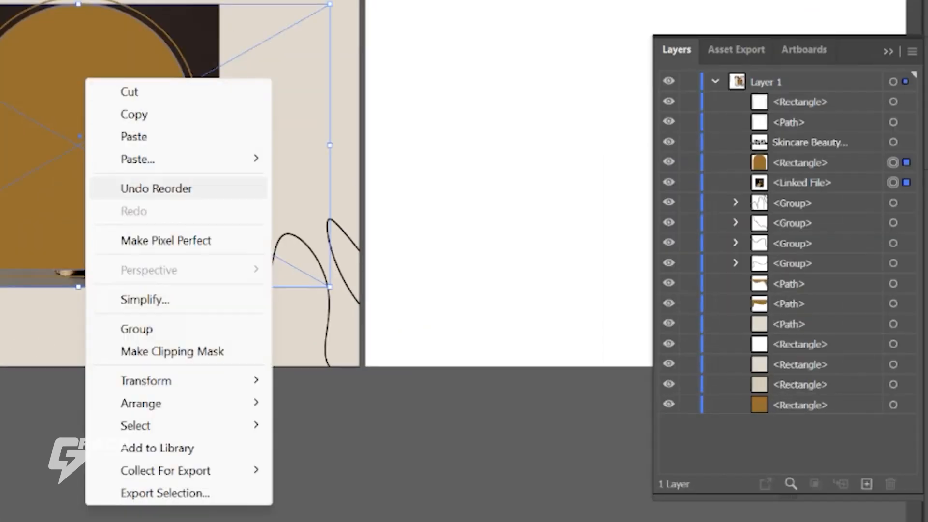
{"action": "left_click", "coordinate": [172, 351]}
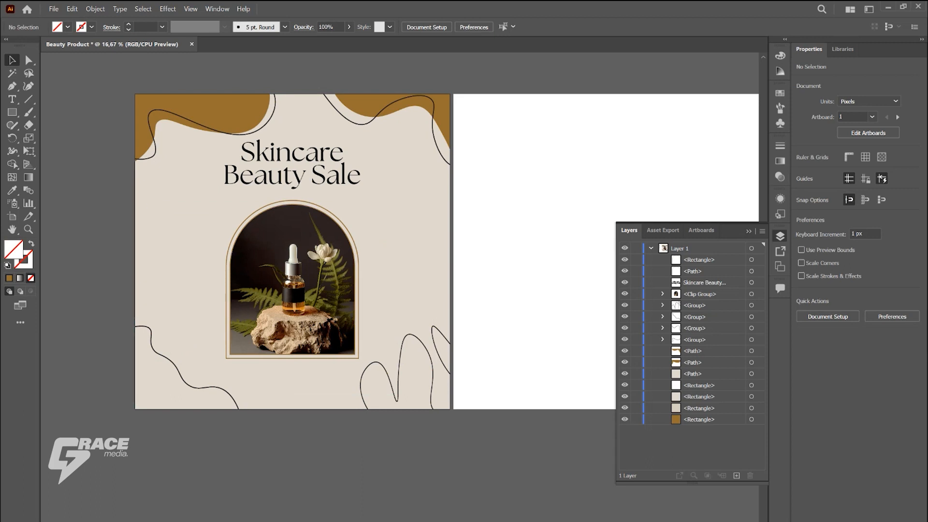
{"action": "key", "text": "F7"}
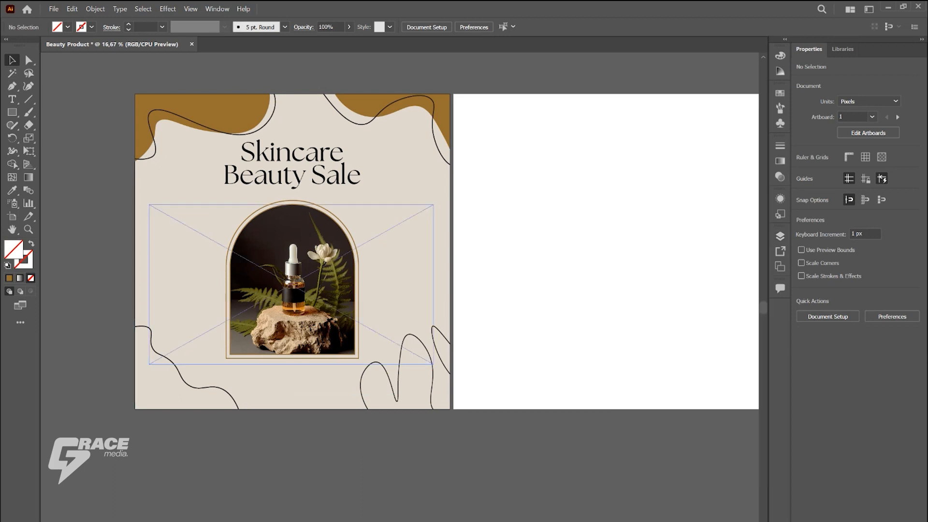
Step: Draw a circle of about 270 px diameter over the arch's upper-left edge with the Ellipse tool
{"action": "scroll", "coordinate": [189, 258], "scroll_direction": "up", "scroll_amount": 1}
{"action": "left_click_drag", "start_coordinate": [339, 290], "coordinate": [357, 262]}
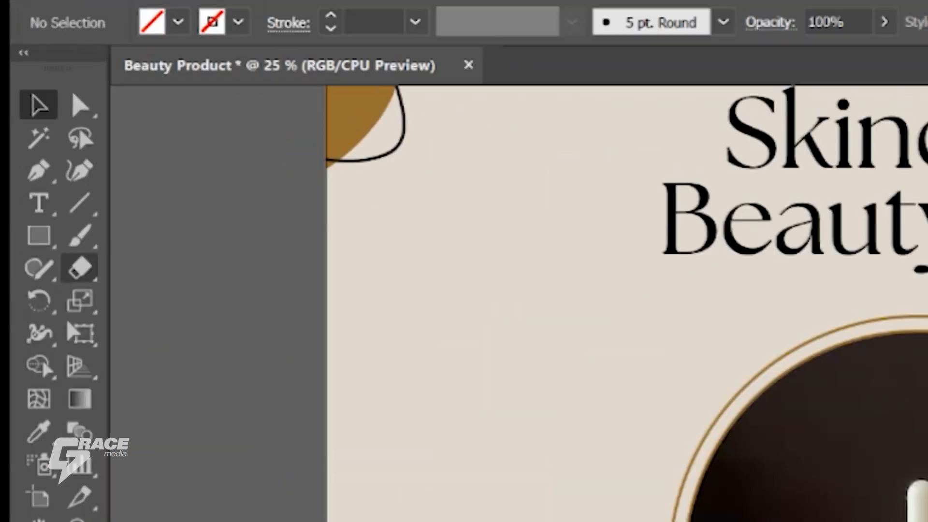
{"action": "right_click", "coordinate": [12, 112]}
{"action": "left_click", "coordinate": [75, 125]}
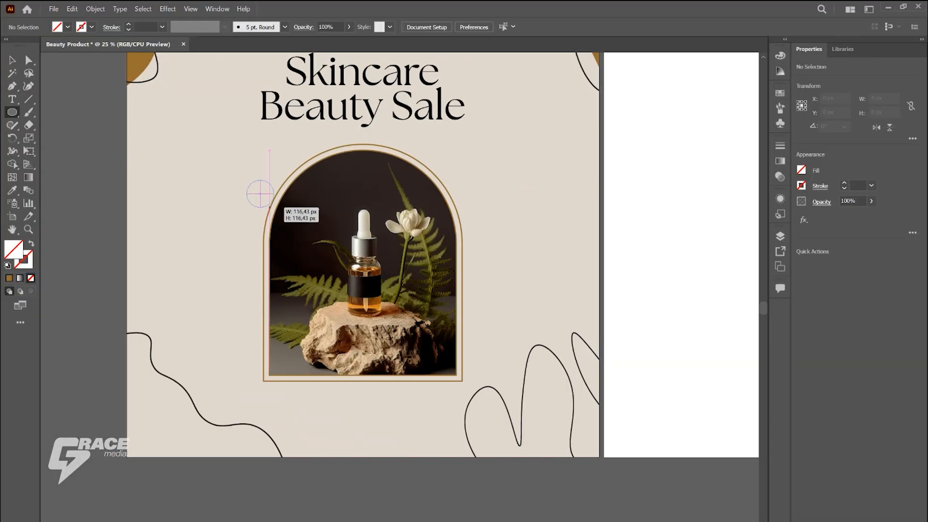
{"action": "left_click_drag", "start_coordinate": [246, 179], "coordinate": [308, 241]}
{"action": "key", "text": "ctrl+minus"}
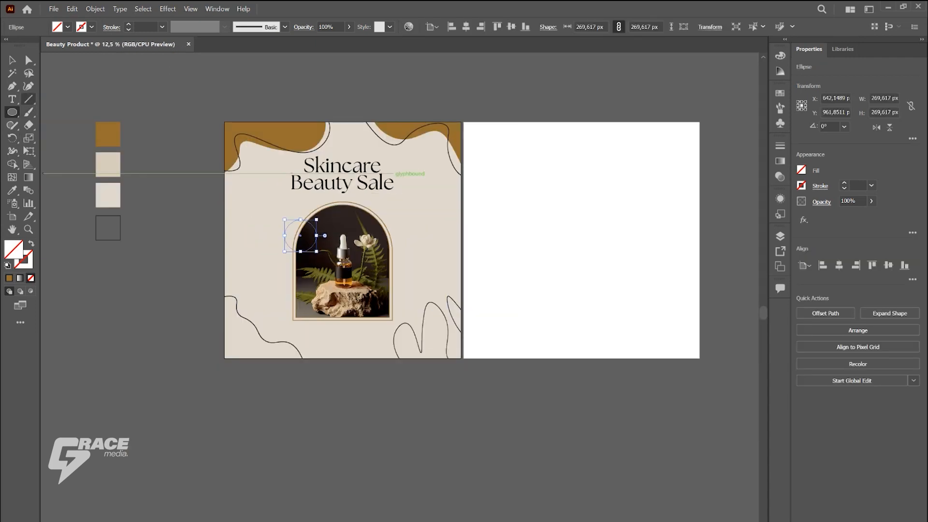
Step: Fill the circle with the brown of the first palette swatch using the Eyedropper
{"action": "key", "text": "i"}
{"action": "left_click", "coordinate": [118, 140]}
{"action": "left_click", "coordinate": [12, 60]}
{"action": "left_click", "coordinate": [272, 232]}
Step: Enlarge the brown circle slightly and shift it outward so it overlaps the arch's upper-left edge
{"action": "scroll", "coordinate": [272, 232], "scroll_direction": "up", "scroll_amount": 1}
{"action": "left_click", "coordinate": [309, 237]}
{"action": "scroll", "coordinate": [309, 236], "scroll_direction": "up", "scroll_amount": 1}
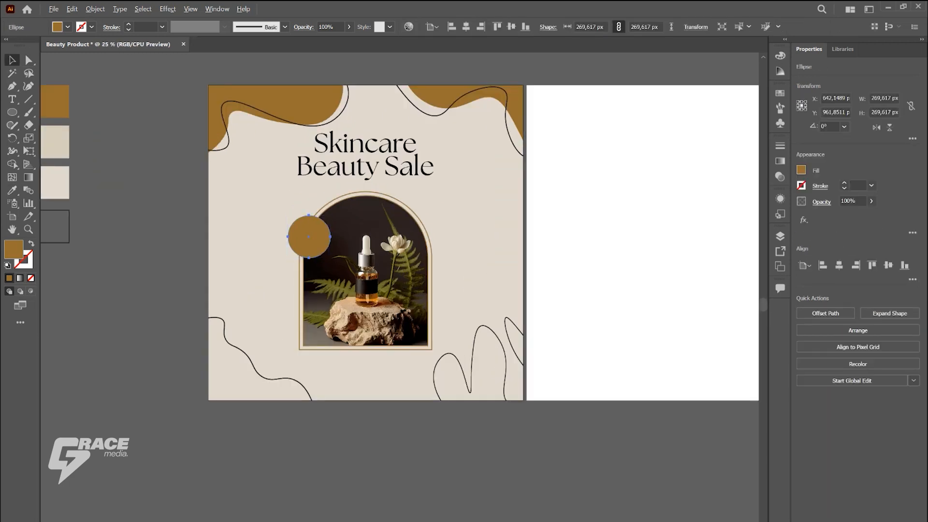
{"action": "left_click_drag", "start_coordinate": [282, 209], "coordinate": [276, 203]}
{"action": "left_click_drag", "start_coordinate": [312, 239], "coordinate": [303, 237]}
{"action": "key", "text": "ctrl+shift+a"}
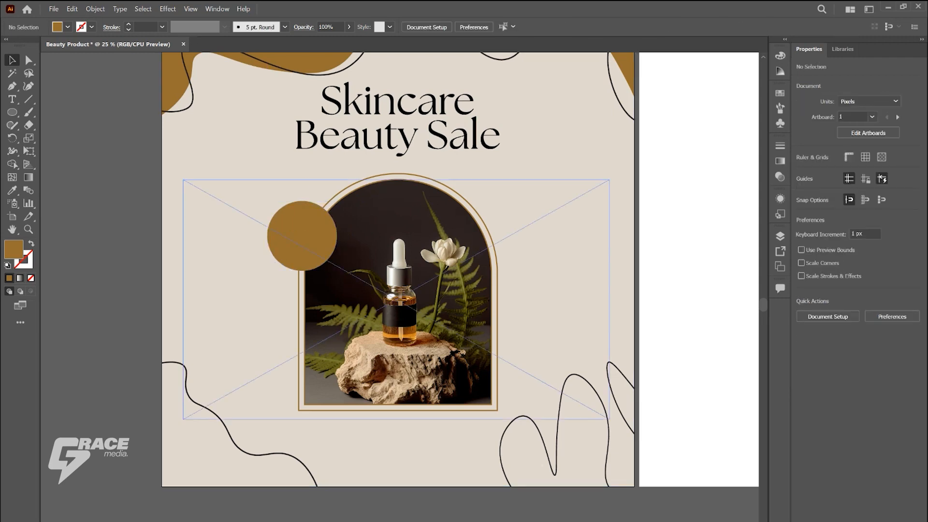
Step: Draw a brown rectangle of about 462 × 110 px centred over the arch frame's bottom edge
{"action": "scroll", "coordinate": [340, 280], "scroll_direction": "down", "scroll_amount": 7}
{"action": "scroll", "coordinate": [340, 279], "scroll_direction": "down", "scroll_amount": 1}
{"action": "left_click_drag", "start_coordinate": [12, 112], "coordinate": [48, 112]}
{"action": "left_click_drag", "start_coordinate": [343, 330], "coordinate": [416, 346]}
{"action": "scroll", "coordinate": [379, 389], "scroll_direction": "up", "scroll_amount": 3}
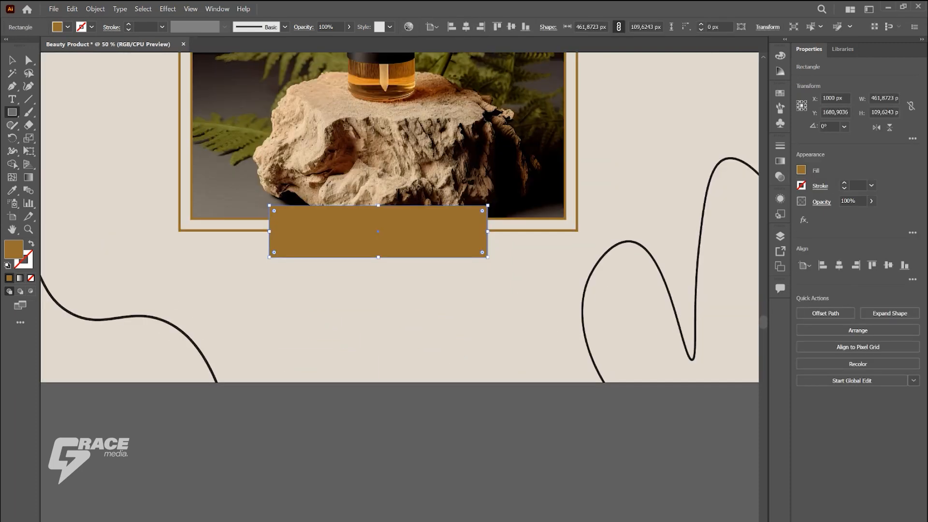
Step: Round the small brown rectangle's corners fully, to about 54.8 px, to make a pill-shaped button
{"action": "left_click_drag", "start_coordinate": [274, 211], "coordinate": [299, 219]}
{"action": "scroll", "coordinate": [480, 325], "scroll_direction": "down", "scroll_amount": 3}
{"action": "left_click", "coordinate": [12, 60]}
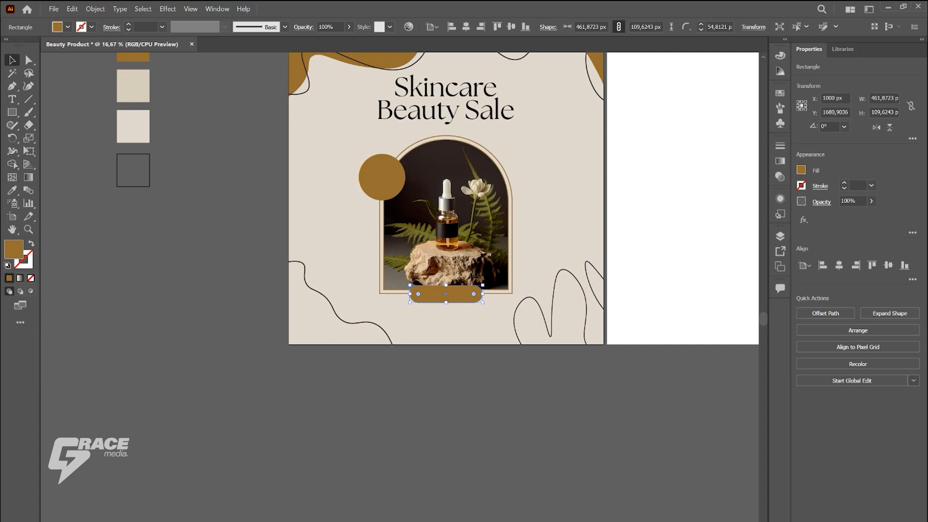
{"action": "left_click", "coordinate": [193, 232]}
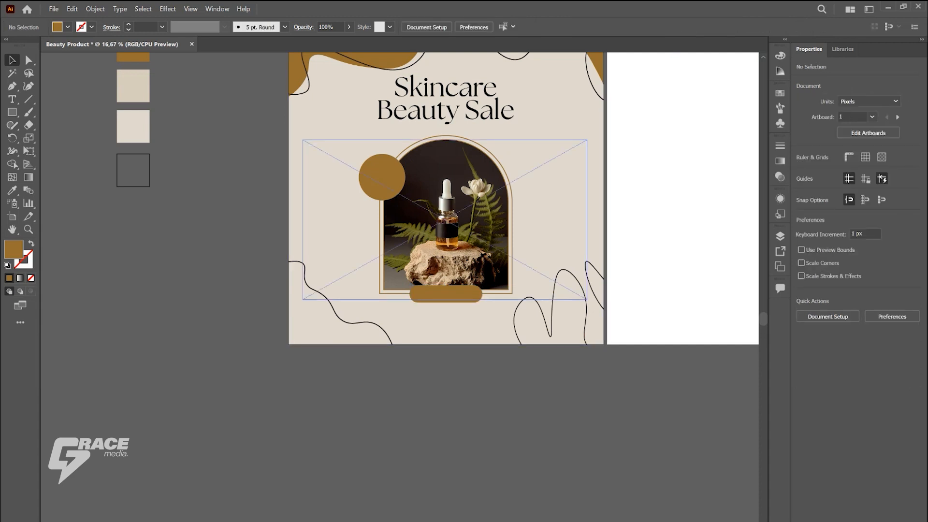
Step: Paste a copy of the brown circle in front and turn it into an unfilled circle with a white stroke
{"action": "scroll", "coordinate": [480, 206], "scroll_direction": "up", "scroll_amount": 1}
{"action": "scroll", "coordinate": [481, 206], "scroll_direction": "up", "scroll_amount": 2}
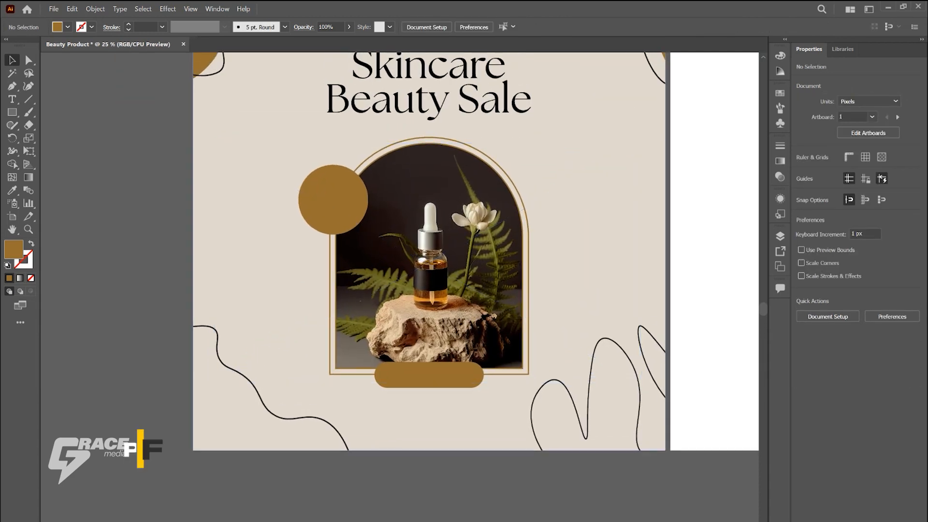
{"action": "key", "text": "ctrl+f"}
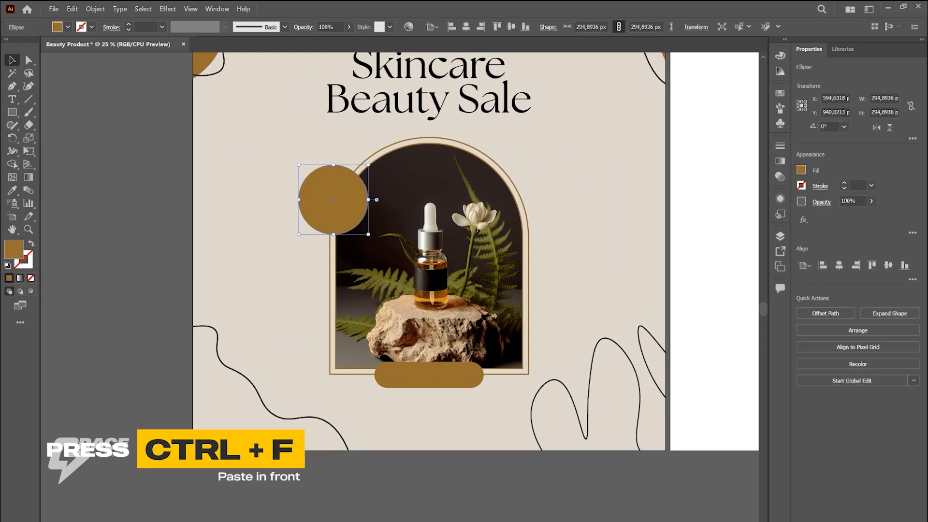
{"action": "key", "text": "shift+x"}
{"action": "left_click", "coordinate": [92, 26]}
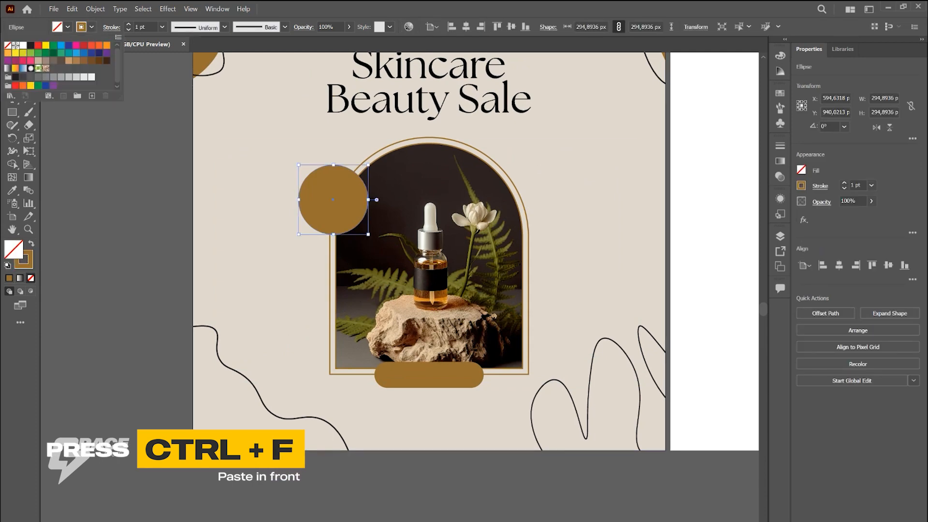
{"action": "key", "text": "Escape"}
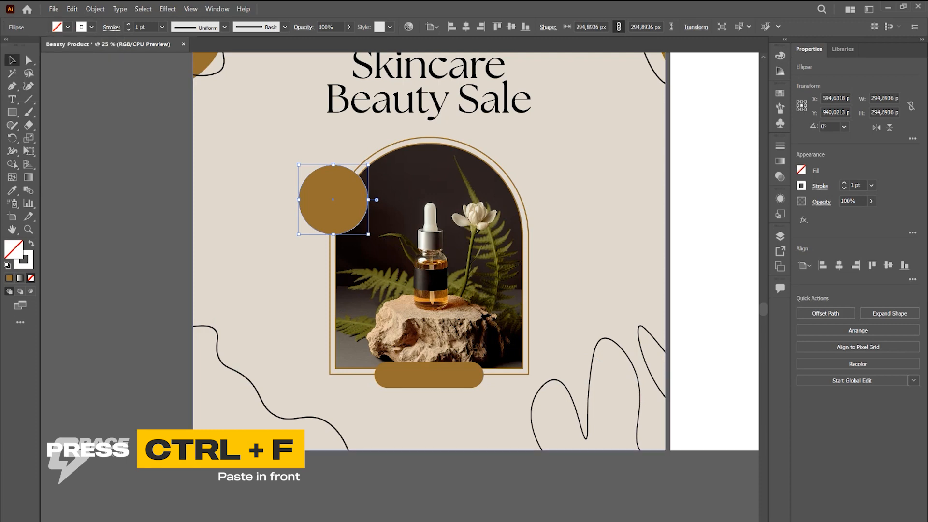
Step: Make the copied circle's white stroke dashed at 5 pt and shrink the ring to about 235 px inside the brown circle
{"action": "left_click", "coordinate": [111, 28]}
{"action": "left_click", "coordinate": [8, 102]}
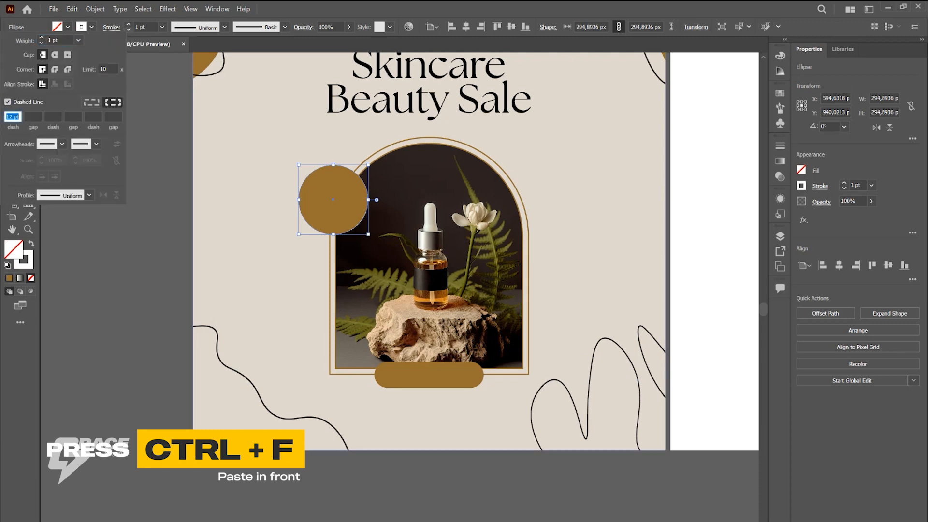
{"action": "left_click", "coordinate": [128, 24]}
{"action": "left_click", "coordinate": [129, 24]}
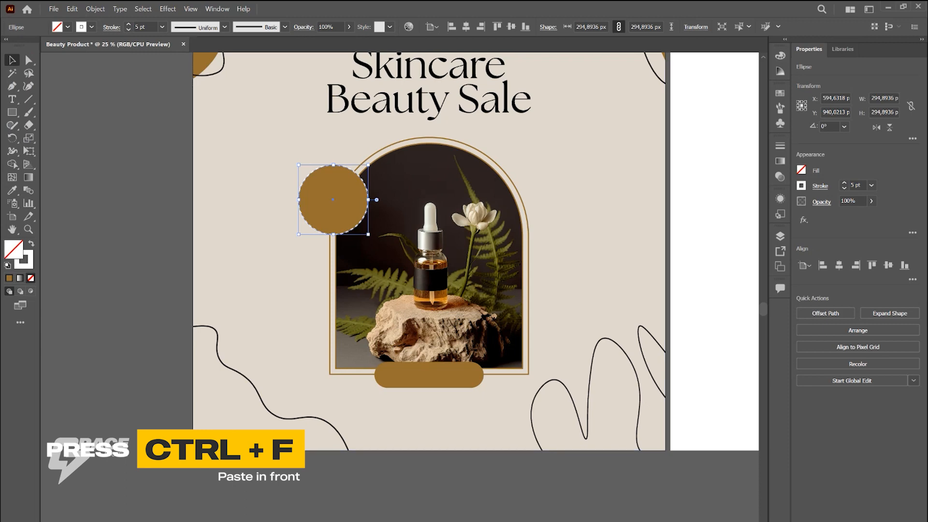
{"action": "left_click", "coordinate": [145, 193]}
{"action": "left_click", "coordinate": [364, 217]}
{"action": "left_click_drag", "start_coordinate": [369, 165], "coordinate": [362, 172]}
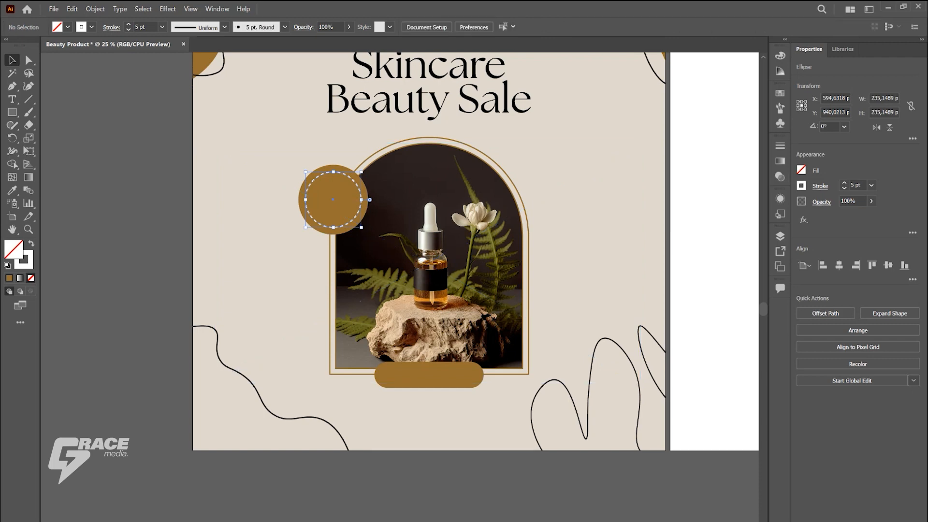
Step: Expand the appearance of the white dashed ring and deselect it
{"action": "left_click", "coordinate": [95, 8]}
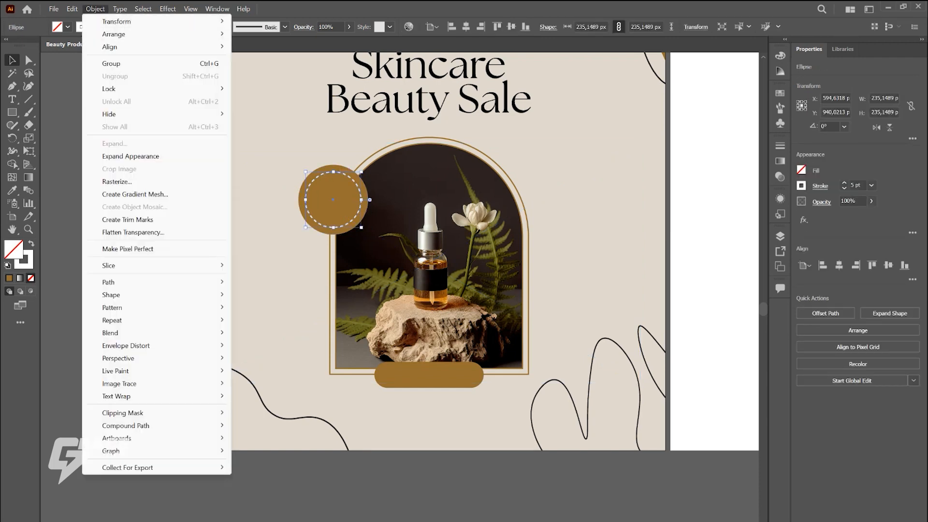
{"action": "left_click", "coordinate": [130, 157]}
{"action": "left_click", "coordinate": [166, 239]}
{"action": "key", "text": "ctrl+minus"}
Step: Add a left-aligned area of placeholder text, about 308 × 565 px, on the right side of the arch
{"action": "key", "text": "t"}
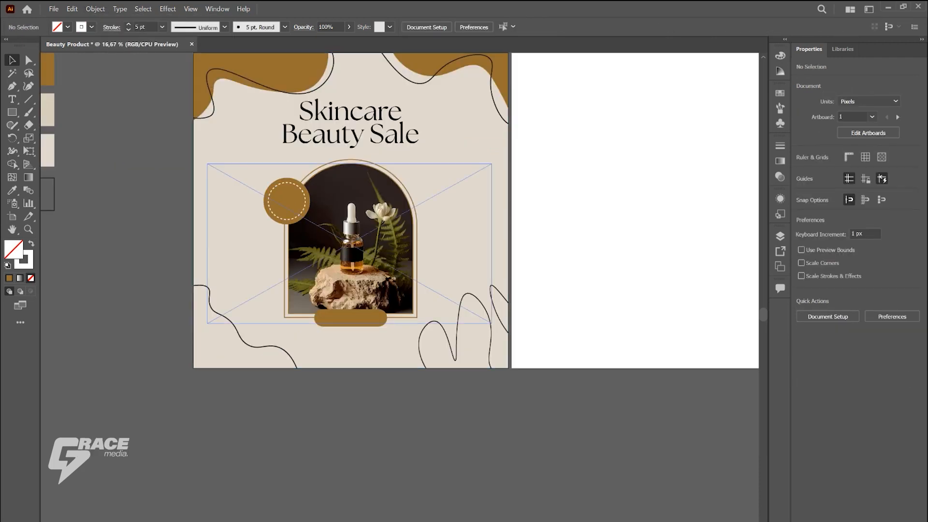
{"action": "left_click_drag", "start_coordinate": [435, 249], "coordinate": [484, 337]}
{"action": "left_click", "coordinate": [910, 292]}
{"action": "left_click", "coordinate": [893, 317]}
{"action": "left_click", "coordinate": [583, 27]}
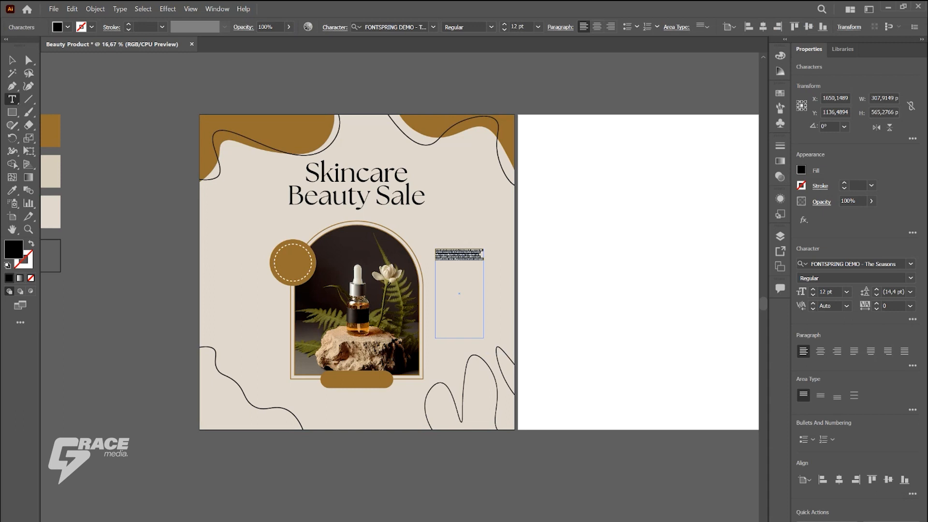
Step: Set the placeholder text's font size to 30 pt
{"action": "left_click", "coordinate": [517, 27]}
{"action": "type", "text": "32"}
{"action": "key", "text": "Return"}
{"action": "key", "text": "Up"}
{"action": "key", "text": "Up"}
{"action": "key", "text": "Up"}
{"action": "key", "text": "Up"}
{"action": "key", "text": "Up"}
{"action": "key", "text": "Down"}
{"action": "key", "text": "Down"}
{"action": "key", "text": "Down"}
{"action": "key", "text": "Down"}
{"action": "key", "text": "Down"}
{"action": "key", "text": "Down"}
{"action": "key", "text": "Down"}
{"action": "key", "text": "Escape"}
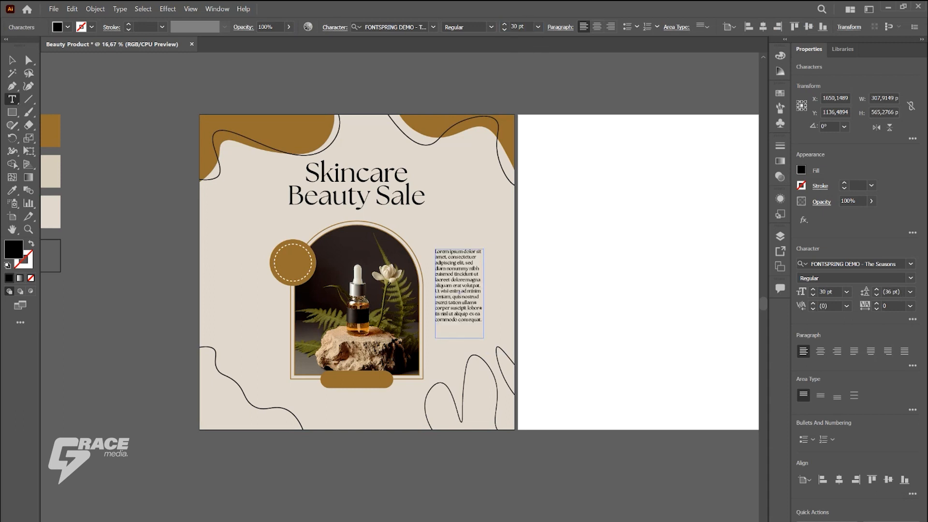
Step: Delete the placeholder text's last sentence and set the remaining text to 39 pt
{"action": "left_click_drag", "start_coordinate": [481, 285], "coordinate": [482, 321]}
{"action": "key", "text": "BackSpace"}
{"action": "key", "text": "ctrl+a"}
{"action": "left_click_drag", "start_coordinate": [526, 27], "coordinate": [517, 27]}
{"action": "key", "text": "Up"}
{"action": "key", "text": "Up"}
{"action": "key", "text": "Up"}
{"action": "key", "text": "Up"}
{"action": "key", "text": "Up"}
{"action": "key", "text": "Up"}
{"action": "key", "text": "Up"}
{"action": "key", "text": "Up"}
{"action": "key", "text": "Up"}
{"action": "key", "text": "Up"}
{"action": "key", "text": "Up"}
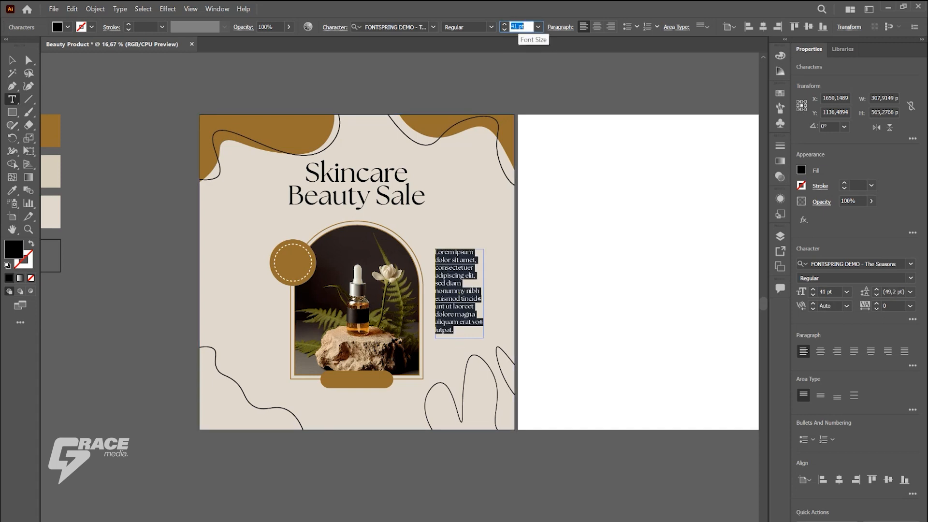
{"action": "key", "text": "Down"}
{"action": "key", "text": "Down"}
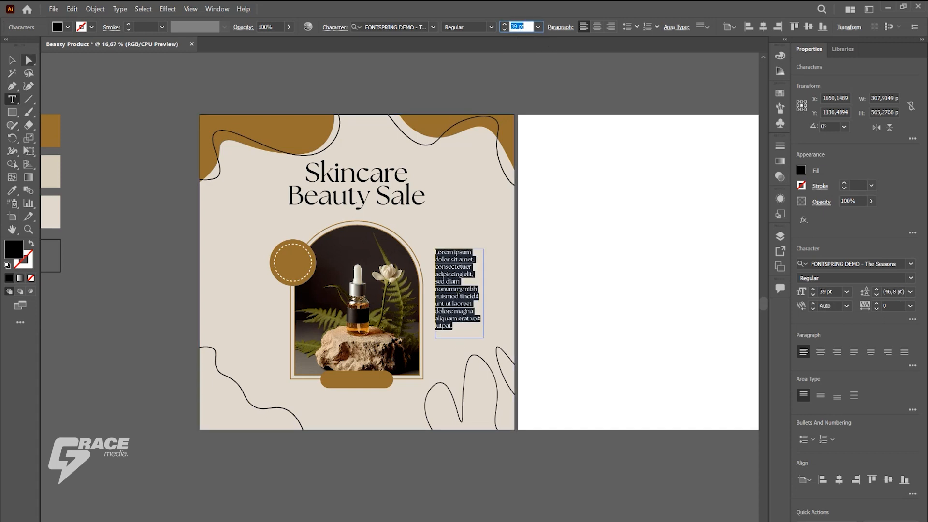
Step: Narrow the paragraph's text frame to about 266 px and shift it slightly down beside the arch
{"action": "left_click", "coordinate": [12, 59]}
{"action": "left_click", "coordinate": [126, 188]}
{"action": "left_click_drag", "start_coordinate": [470, 292], "coordinate": [477, 274]}
{"action": "key", "text": "ctrl+shift+a"}
{"action": "left_click_drag", "start_coordinate": [460, 295], "coordinate": [461, 295]}
{"action": "left_click", "coordinate": [501, 299]}
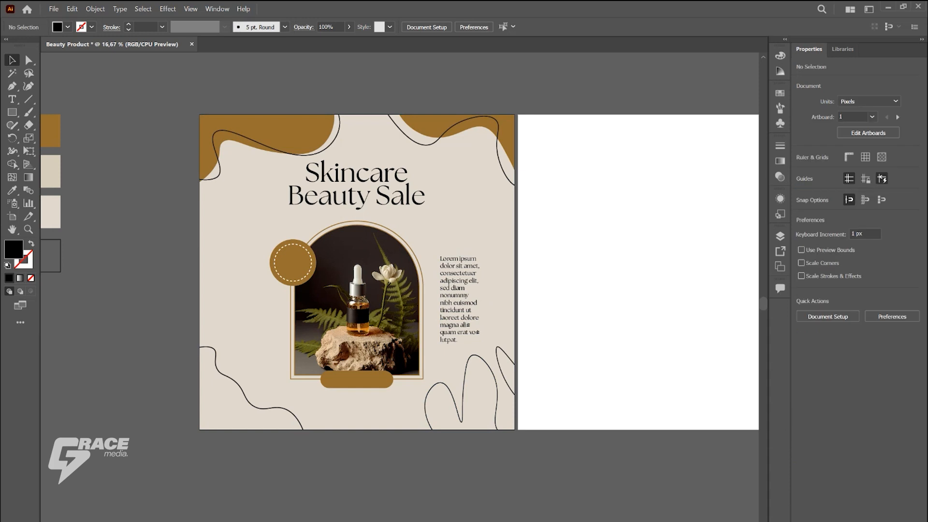
Step: Move the Skincare Beauty Sale heading slightly down, centred above the arch
{"action": "left_click_drag", "start_coordinate": [387, 196], "coordinate": [398, 199]}
{"action": "left_click", "coordinate": [466, 208]}
{"action": "left_click", "coordinate": [733, 27]}
{"action": "left_click", "coordinate": [604, 92]}
Step: Draw a circle of about 252 px in the empty area left of the heading and fill it with the palette brown
{"action": "left_click_drag", "start_coordinate": [12, 113], "coordinate": [48, 139]}
{"action": "left_click_drag", "start_coordinate": [227, 220], "coordinate": [260, 251]}
{"action": "key", "text": "i"}
{"action": "left_click", "coordinate": [51, 130]}
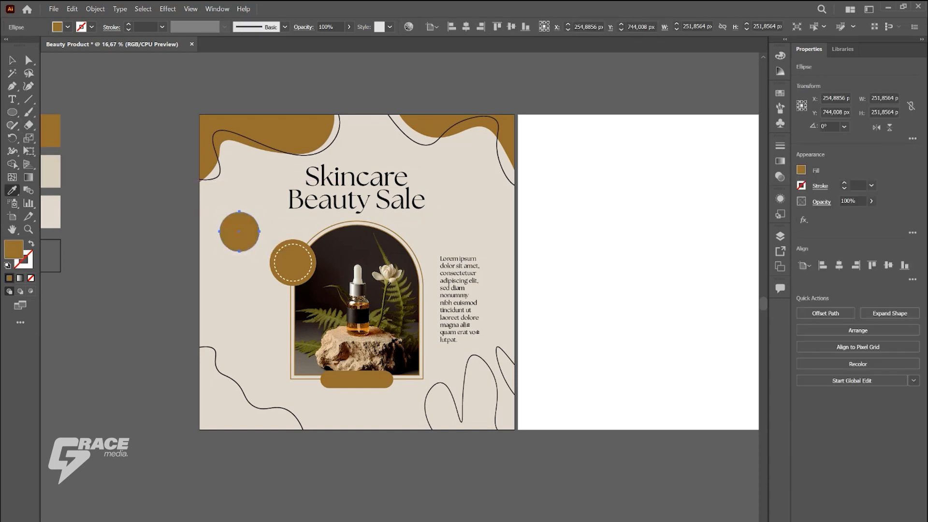
Step: Apply Pucker & Bloat at -79% to the new circle and expand its appearance into a four-pointed star
{"action": "left_click", "coordinate": [168, 9]}
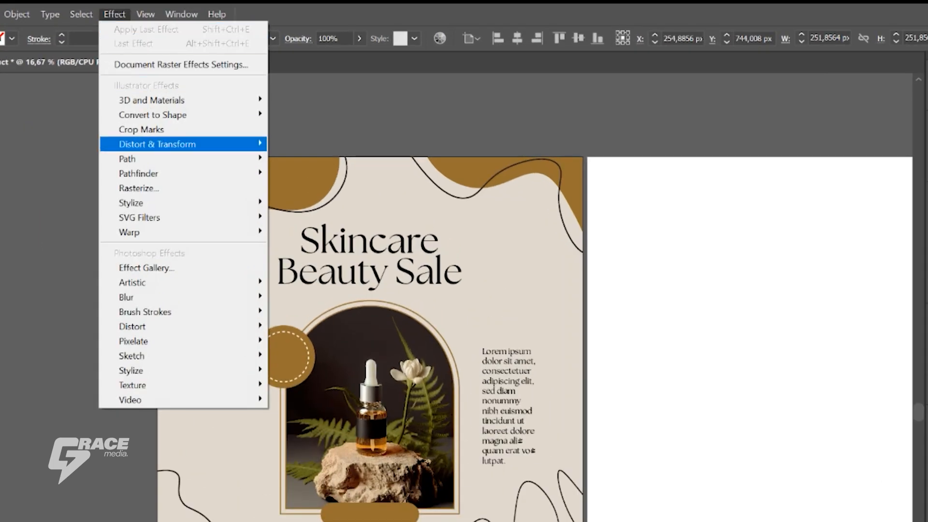
{"action": "mouse_move", "coordinate": [199, 105]}
{"action": "left_click", "coordinate": [323, 163]}
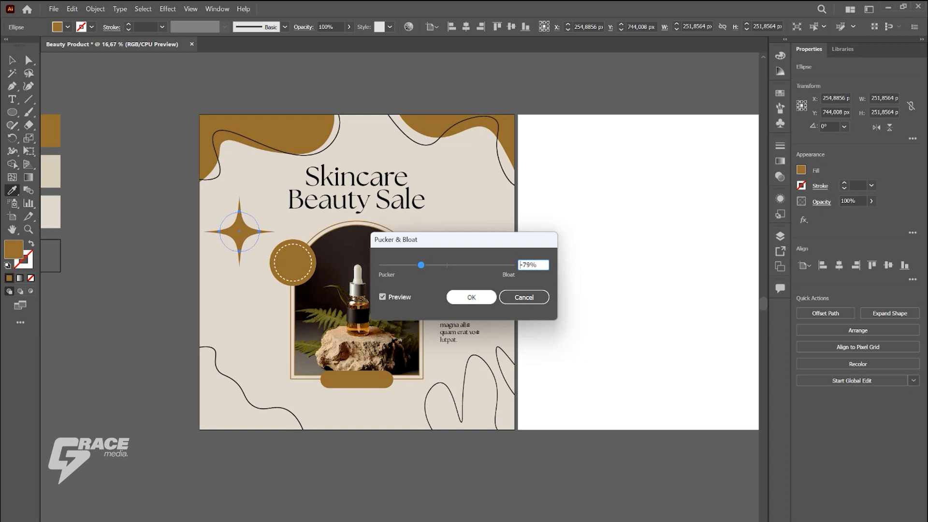
{"action": "left_click", "coordinate": [471, 297]}
{"action": "left_click", "coordinate": [95, 9]}
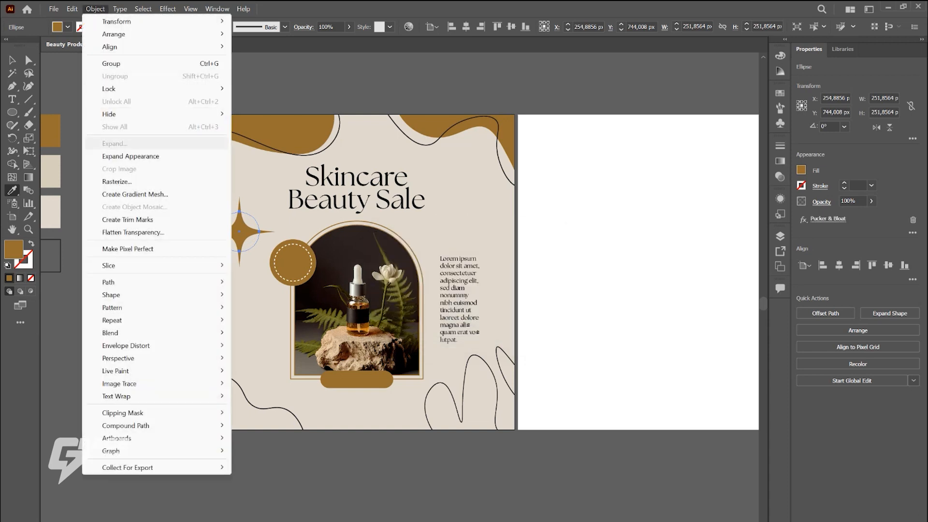
{"action": "left_click", "coordinate": [130, 156]}
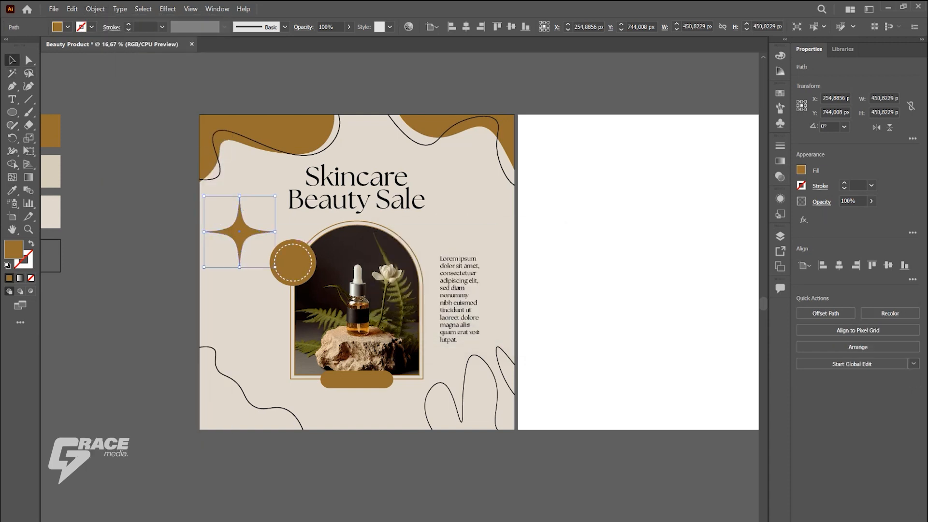
Step: Shrink the star to about 147 px and place it just above the wavy line in the artboard's lower-left corner
{"action": "left_click_drag", "start_coordinate": [275, 196], "coordinate": [228, 244]}
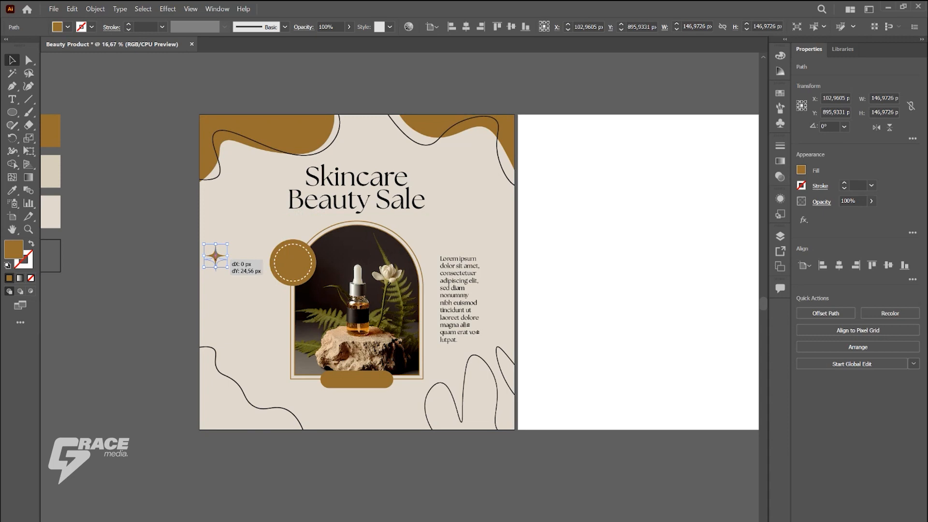
{"action": "left_click_drag", "start_coordinate": [242, 349], "coordinate": [263, 392]}
{"action": "left_click", "coordinate": [254, 450]}
{"action": "scroll", "coordinate": [252, 418], "scroll_direction": "down", "scroll_amount": 1}
{"action": "scroll", "coordinate": [251, 394], "scroll_direction": "up", "scroll_amount": 4}
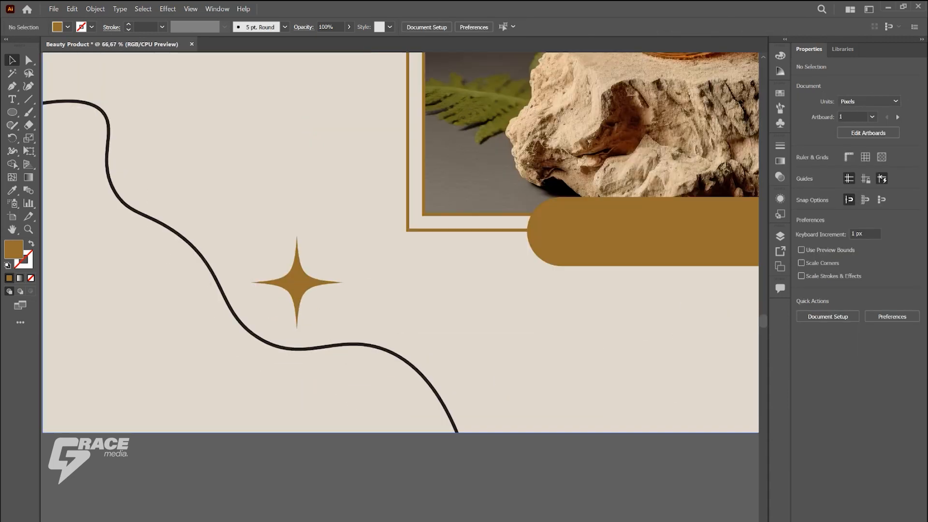
Step: Duplicate the star up and to the left, and shrink the copy to about 53 px
{"action": "left_click", "coordinate": [297, 285]}
{"action": "left_click_drag", "start_coordinate": [256, 207], "coordinate": [256, 207]}
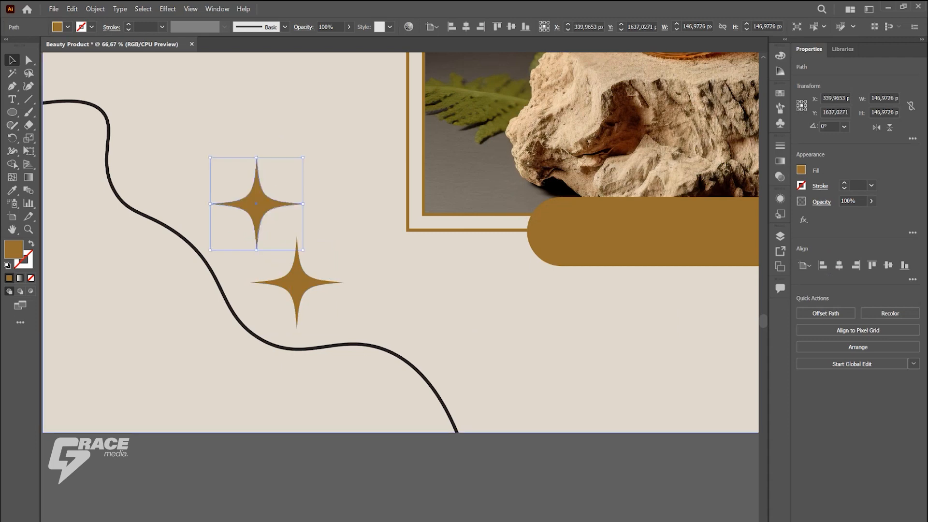
{"action": "left_click_drag", "start_coordinate": [303, 157], "coordinate": [251, 237]}
{"action": "scroll", "coordinate": [282, 285], "scroll_direction": "down", "scroll_amount": 3}
{"action": "left_click", "coordinate": [196, 352]}
{"action": "scroll", "coordinate": [195, 353], "scroll_direction": "down", "scroll_amount": 2}
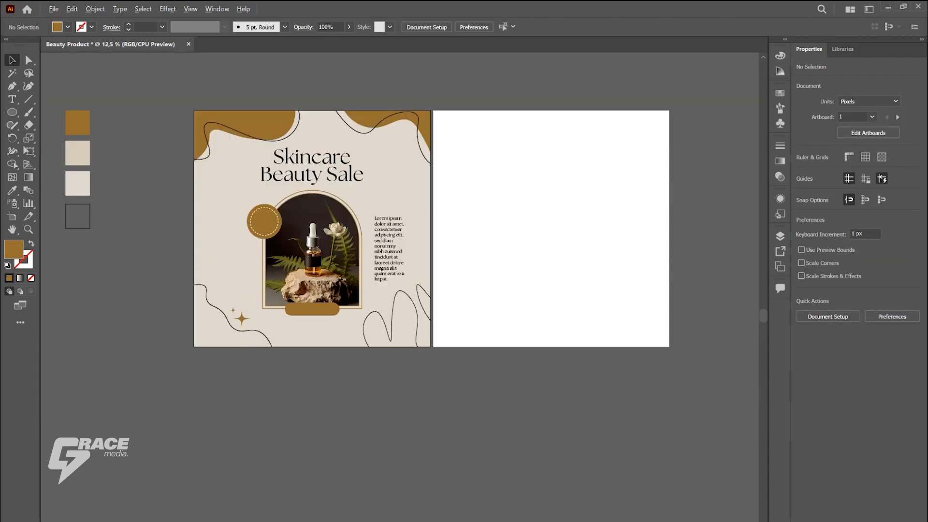
Step: Copy the small star onto the left edge of the arch's outer frame
{"action": "left_click", "coordinate": [233, 310]}
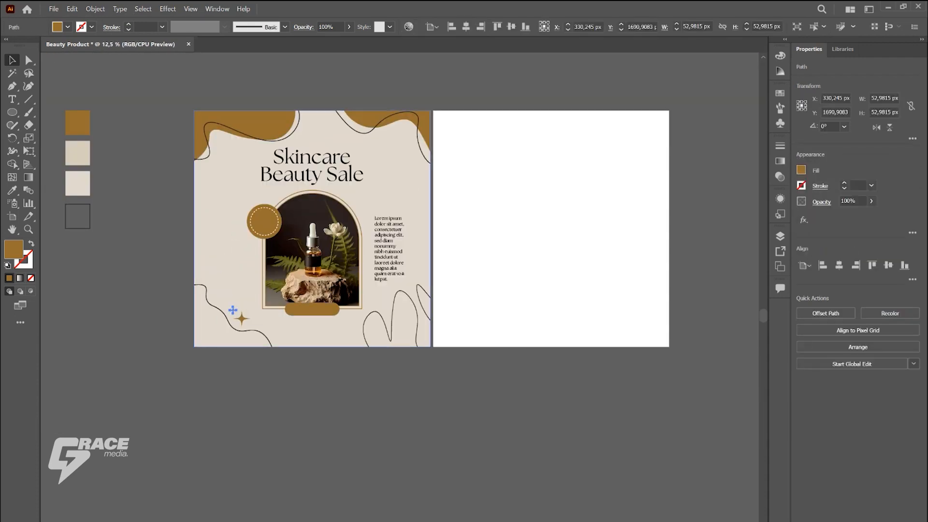
{"action": "scroll", "coordinate": [233, 309], "scroll_direction": "up", "scroll_amount": 3}
{"action": "left_click_drag", "start_coordinate": [201, 280], "coordinate": [277, 157]}
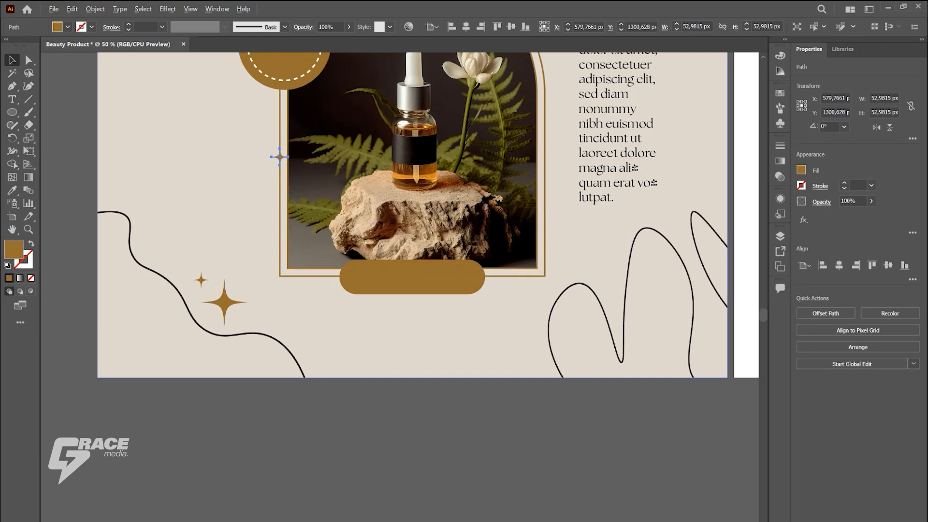
{"action": "scroll", "coordinate": [280, 155], "scroll_direction": "up", "scroll_amount": 5}
{"action": "left_click_drag", "start_coordinate": [332, 282], "coordinate": [351, 298]}
{"action": "left_click", "coordinate": [162, 175]}
{"action": "scroll", "coordinate": [162, 175], "scroll_direction": "down", "scroll_amount": 6}
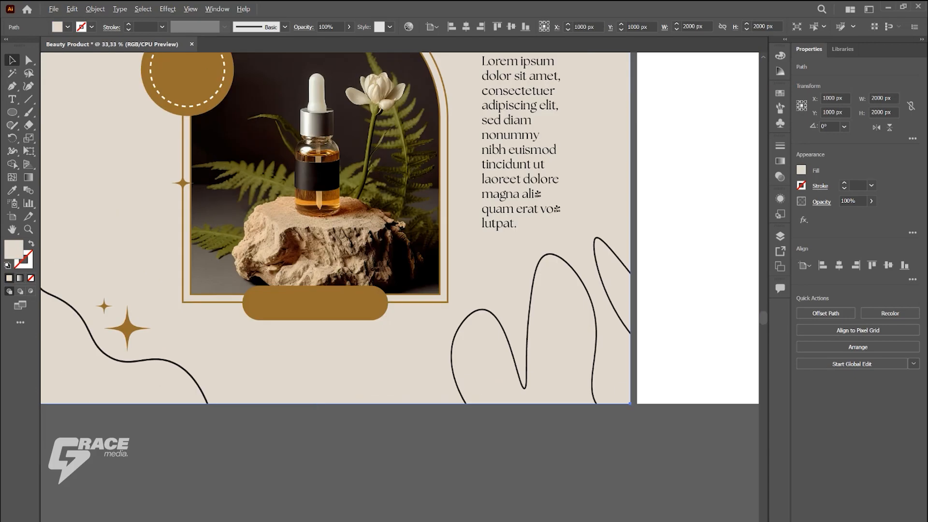
Step: Copy the small star onto the right edge of the arch frame, somewhat higher than the one on the left
{"action": "left_click_drag", "start_coordinate": [197, 205], "coordinate": [395, 173]}
{"action": "scroll", "coordinate": [395, 178], "scroll_direction": "up", "scroll_amount": 1}
{"action": "left_click_drag", "start_coordinate": [398, 226], "coordinate": [397, 170]}
{"action": "scroll", "coordinate": [338, 174], "scroll_direction": "down", "scroll_amount": 2}
{"action": "key", "text": "ctrl+shift+a"}
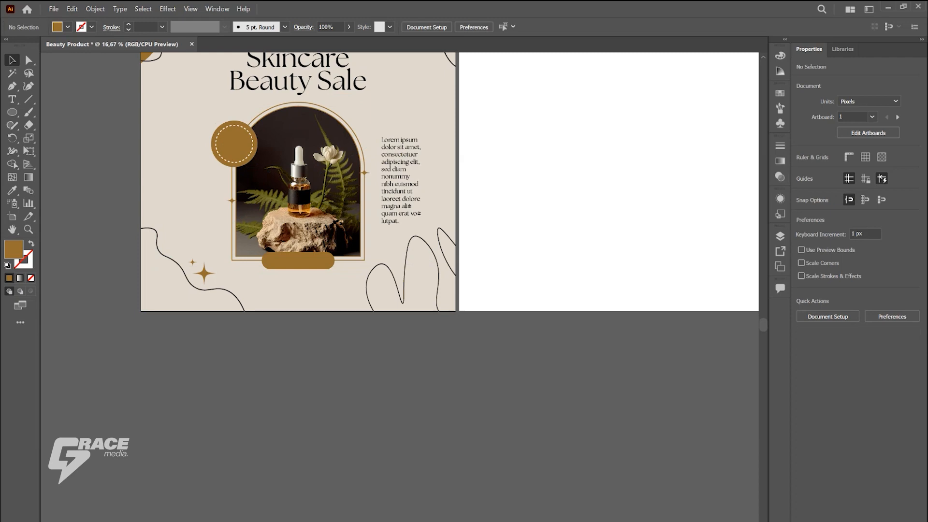
Step: Copy the pair of large and small stars to the upper right of the heading, below the brown corner shape
{"action": "scroll", "coordinate": [449, 217], "scroll_direction": "up", "scroll_amount": 3}
{"action": "left_click", "coordinate": [192, 340]}
{"action": "scroll", "coordinate": [202, 344], "scroll_direction": "up", "scroll_amount": 1}
{"action": "left_click_drag", "start_coordinate": [188, 338], "coordinate": [466, 92]}
{"action": "left_click_drag", "start_coordinate": [466, 92], "coordinate": [477, 255]}
{"action": "left_click_drag", "start_coordinate": [477, 256], "coordinate": [469, 169]}
{"action": "scroll", "coordinate": [226, 276], "scroll_direction": "down", "scroll_amount": 2}
{"action": "left_click", "coordinate": [124, 388]}
{"action": "scroll", "coordinate": [125, 387], "scroll_direction": "up", "scroll_amount": 1}
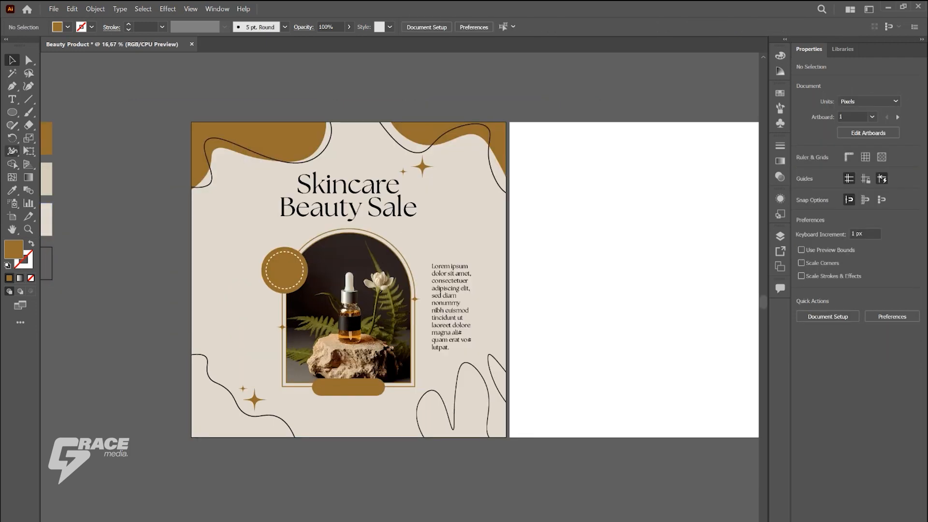
Step: Add the text SHOP NOW below the brown pill button
{"action": "key", "text": "t"}
{"action": "scroll", "coordinate": [196, 255], "scroll_direction": "up", "scroll_amount": 2}
{"action": "scroll", "coordinate": [399, 310], "scroll_direction": "down", "scroll_amount": 4}
{"action": "left_click", "coordinate": [449, 482]}
{"action": "type", "text": "SHOP NOW"}
{"action": "key", "text": "ctrl+a"}
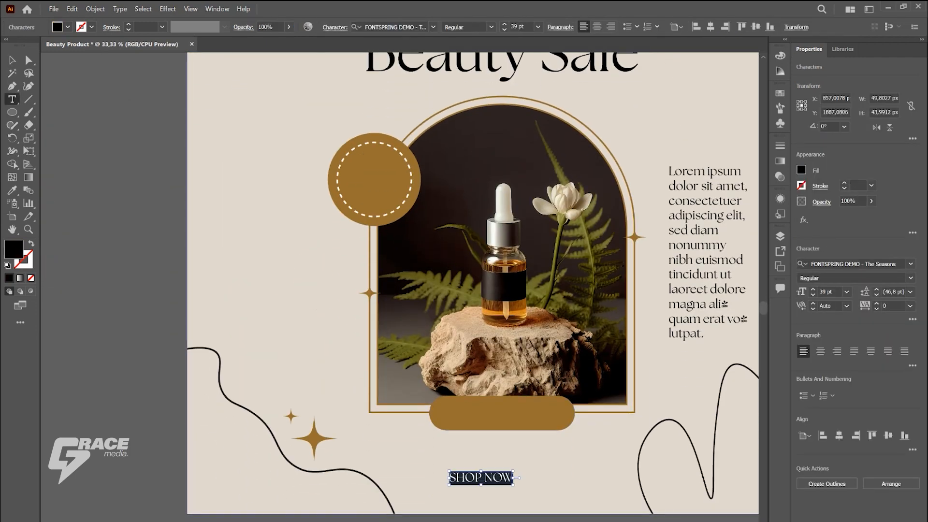
Step: Move SHOP NOW onto the pill button, centre-aligned and enlarged to about 53.7 pt, and fill it with the background's light beige
{"action": "key", "text": "Escape"}
{"action": "left_click_drag", "start_coordinate": [481, 478], "coordinate": [543, 424]}
{"action": "key", "text": "i"}
{"action": "left_click", "coordinate": [503, 450]}
{"action": "key", "text": "v"}
{"action": "key", "text": "ctrl+shift+c"}
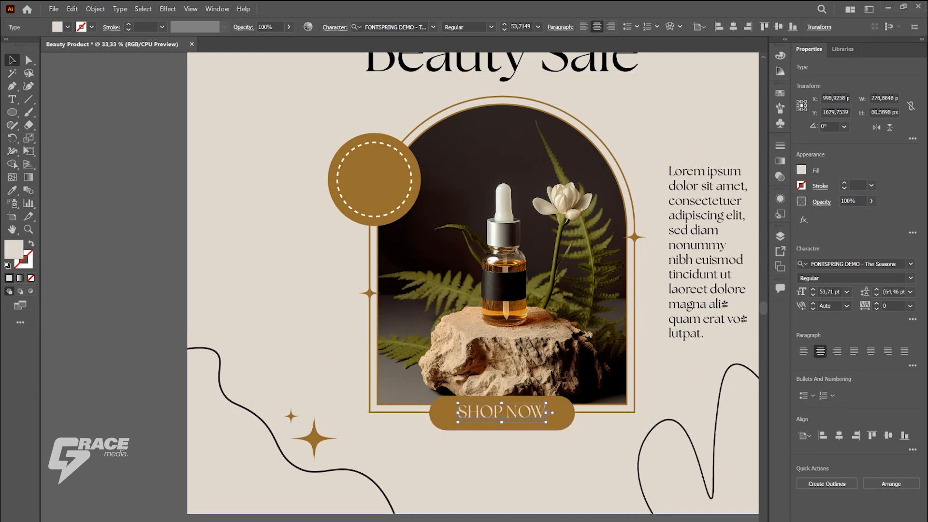
Step: Nudge the SHOP NOW label down by 3 px on the pill button
{"action": "left_click", "coordinate": [140, 323]}
{"action": "scroll", "coordinate": [141, 324], "scroll_direction": "down", "scroll_amount": 1}
{"action": "left_click", "coordinate": [411, 391]}
{"action": "key", "text": "Down"}
{"action": "key", "text": "Down"}
{"action": "key", "text": "Down"}
{"action": "left_click", "coordinate": [166, 455]}
{"action": "scroll", "coordinate": [166, 455], "scroll_direction": "down", "scroll_amount": 1}
Step: Draw a darker beige circle of about 2854 px over the artboard's lower-right part and send it behind the design elements
{"action": "left_click", "coordinate": [212, 334]}
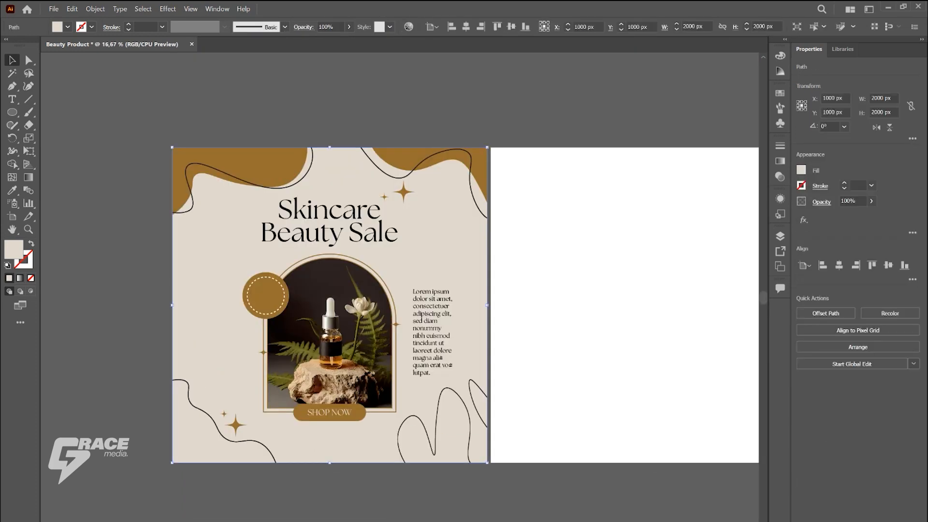
{"action": "left_click", "coordinate": [12, 112]}
{"action": "scroll", "coordinate": [378, 170], "scroll_direction": "down", "scroll_amount": 1}
{"action": "left_click_drag", "start_coordinate": [404, 294], "coordinate": [526, 415]}
{"action": "scroll", "coordinate": [385, 262], "scroll_direction": "up", "scroll_amount": 1}
{"action": "key", "text": "v"}
{"action": "left_click_drag", "start_coordinate": [398, 236], "coordinate": [403, 222]}
{"action": "key", "text": "ctrl+["}
{"action": "key", "text": "ctrl+["}
{"action": "key", "text": "ctrl+["}
{"action": "key", "text": "ctrl+["}
{"action": "key", "text": "ctrl+["}
{"action": "key", "text": "ctrl+["}
{"action": "key", "text": "ctrl+["}
{"action": "key", "text": "ctrl+["}
{"action": "key", "text": "ctrl+["}
{"action": "key", "text": "ctrl+["}
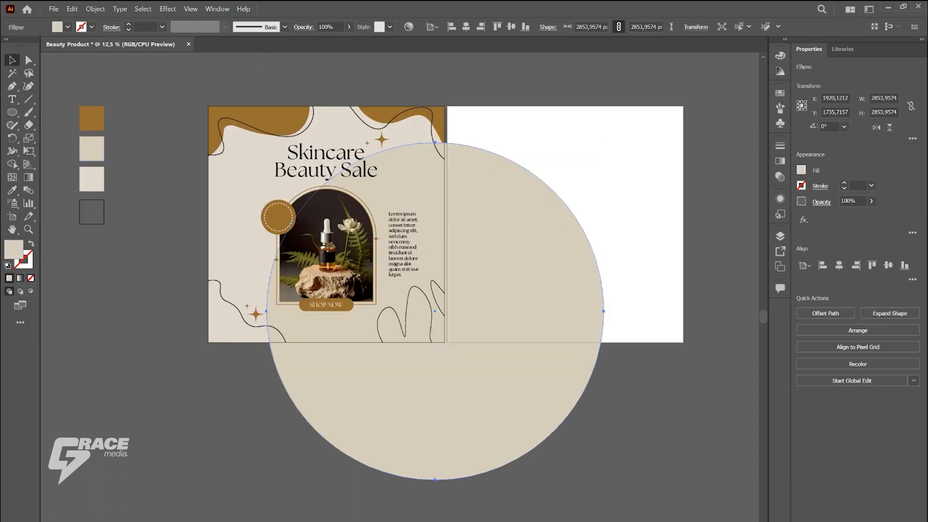
Step: Reposition the large beige circle and trim away everything outside the first artboard with the Shape Builder
{"action": "left_click_drag", "start_coordinate": [422, 176], "coordinate": [444, 148]}
{"action": "left_click", "coordinate": [507, 478]}
{"action": "left_click_drag", "start_coordinate": [506, 405], "coordinate": [464, 422]}
{"action": "left_click", "coordinate": [502, 486]}
{"action": "left_click", "coordinate": [503, 486]}
{"action": "left_click", "coordinate": [237, 232]}
{"action": "left_click", "coordinate": [508, 396], "text": "shift"}
{"action": "key", "text": "shift+m"}
{"action": "left_click", "coordinate": [522, 387], "text": "alt"}
{"action": "key", "text": "v"}
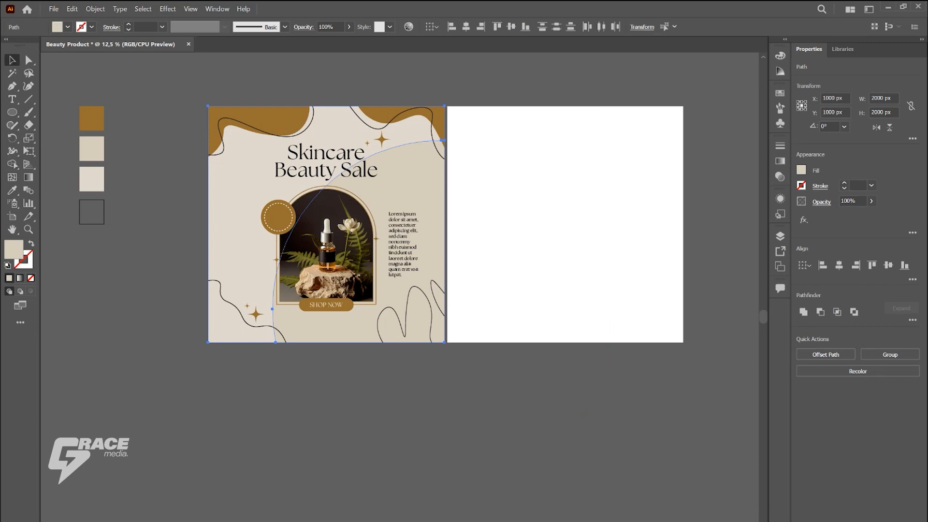
{"action": "left_click", "coordinate": [580, 414]}
{"action": "scroll", "coordinate": [442, 382], "scroll_direction": "up", "scroll_amount": 1}
{"action": "left_click_drag", "start_coordinate": [441, 382], "coordinate": [468, 442]}
{"action": "key", "text": "t"}
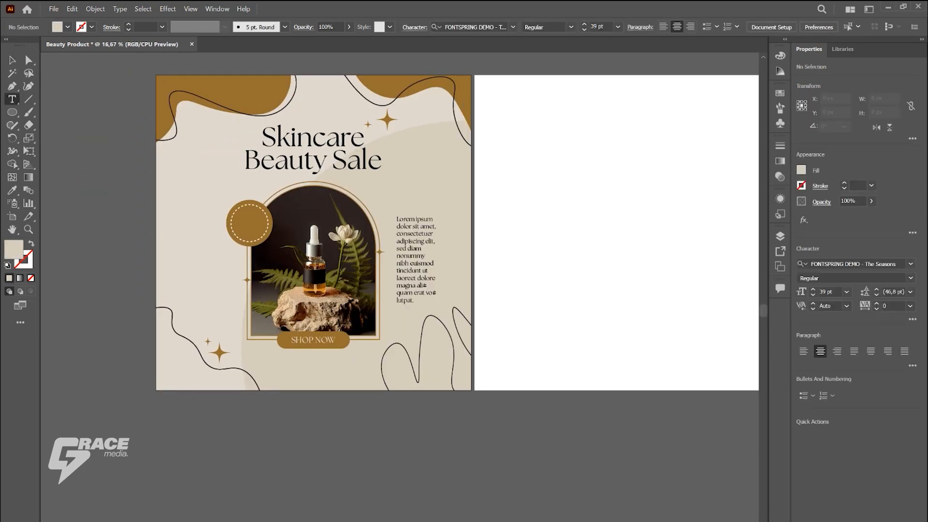
{"action": "scroll", "coordinate": [313, 290], "scroll_direction": "down", "scroll_amount": 3}
{"action": "scroll", "coordinate": [313, 290], "scroll_direction": "up", "scroll_amount": 1}
{"action": "scroll", "coordinate": [314, 290], "scroll_direction": "up", "scroll_amount": 4}
{"action": "key", "text": "v"}
{"action": "left_click", "coordinate": [465, 243]}
{"action": "key", "text": "t"}
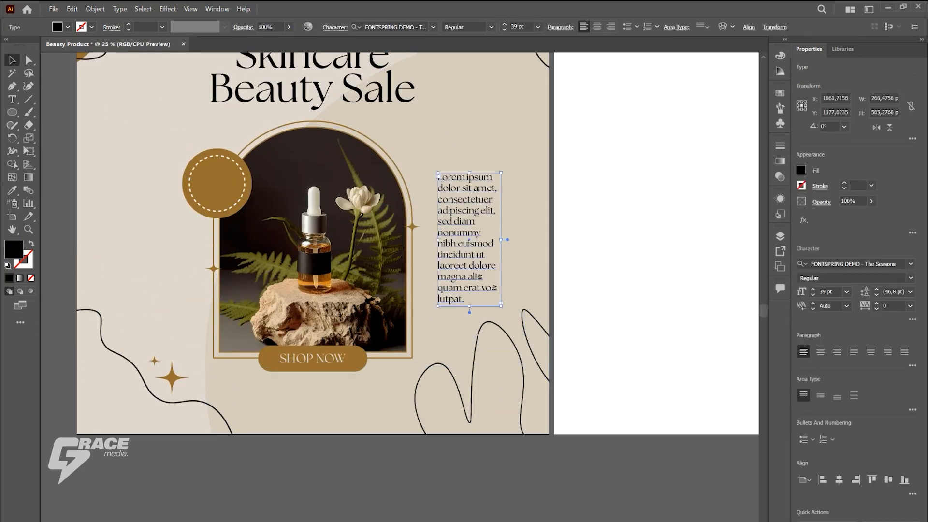
{"action": "left_click", "coordinate": [272, 394]}
{"action": "type", "text": "W"}
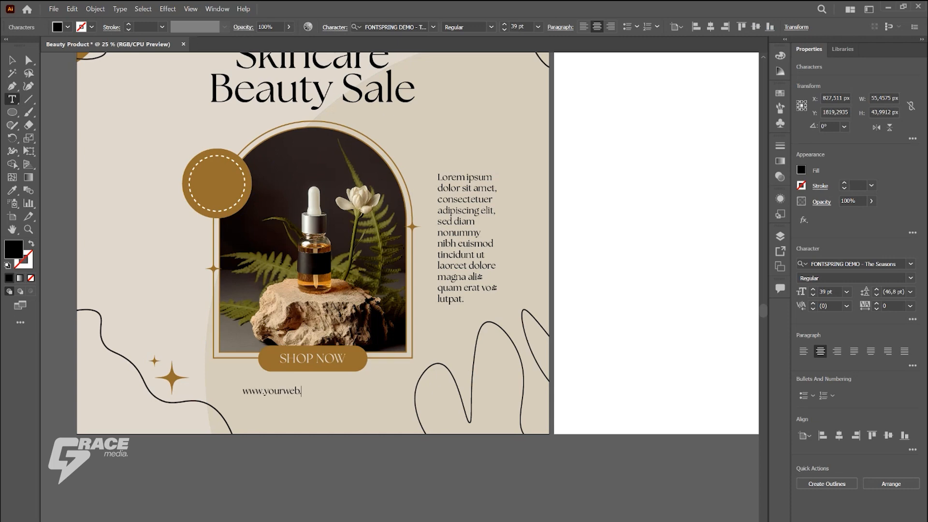
{"action": "type", "text": "ww.yourweb.com"}
{"action": "key", "text": "Escape"}
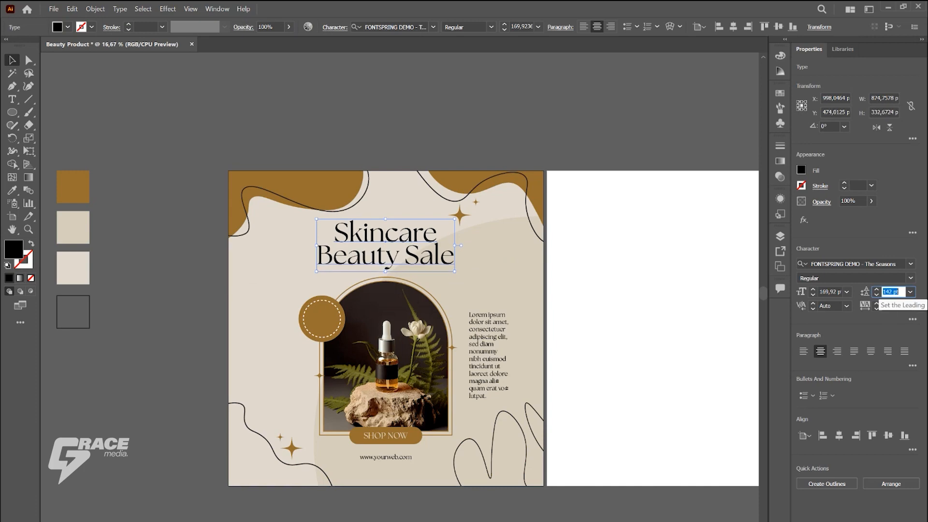
Step: Move the Skincare Beauty Sale headline up slightly on the first artboard
{"action": "left_click", "coordinate": [599, 131]}
{"action": "left_click_drag", "start_coordinate": [389, 235], "coordinate": [389, 229]}
{"action": "left_click", "coordinate": [483, 131]}
{"action": "left_click", "coordinate": [387, 229]}
Step: Copy the SHOP NOW label onto the round badge and change the copy's text to DISC. 50%
{"action": "scroll", "coordinate": [388, 338], "scroll_direction": "down", "scroll_amount": 1}
{"action": "left_click", "coordinate": [389, 503]}
{"action": "left_click_drag", "start_coordinate": [389, 425], "coordinate": [321, 303], "text": "alt"}
{"action": "scroll", "coordinate": [325, 309], "scroll_direction": "up", "scroll_amount": 2, "text": "alt"}
{"action": "double_click", "coordinate": [310, 300]}
{"action": "key", "text": "ctrl+a"}
{"action": "type", "text": "DISC. 50%"}
Step: Set the badge text in the Kollektif font at 60 pt
{"action": "key", "text": "ctrl+a"}
{"action": "left_click", "coordinate": [422, 27]}
{"action": "type", "text": "kolle"}
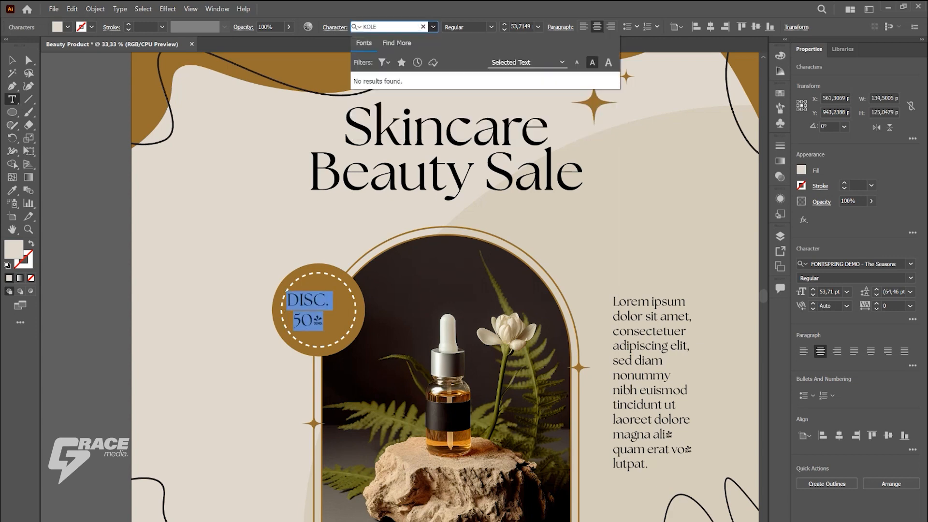
{"action": "left_click", "coordinate": [432, 80]}
{"action": "left_click", "coordinate": [538, 27]}
{"action": "left_click", "coordinate": [553, 209]}
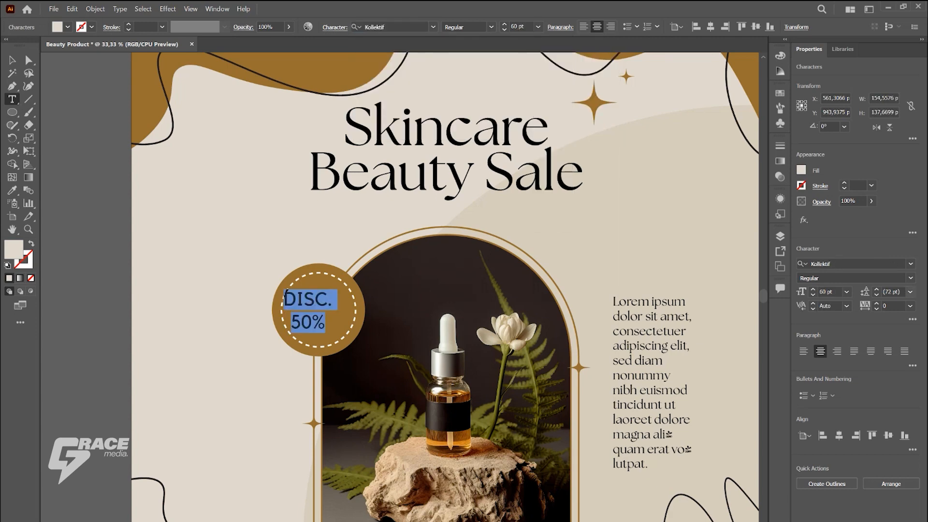
Step: Centre the DISC. 50% text on the badge, set its leading to 57 pt and give it an italic style
{"action": "key", "text": "Escape"}
{"action": "left_click_drag", "start_coordinate": [331, 302], "coordinate": [344, 304]}
{"action": "left_click", "coordinate": [232, 281]}
{"action": "left_click", "coordinate": [322, 304]}
{"action": "left_click", "coordinate": [876, 294]}
{"action": "left_click", "coordinate": [876, 295]}
{"action": "left_click", "coordinate": [876, 294]}
{"action": "left_click", "coordinate": [877, 295]}
{"action": "left_click", "coordinate": [876, 294]}
{"action": "left_click", "coordinate": [491, 27]}
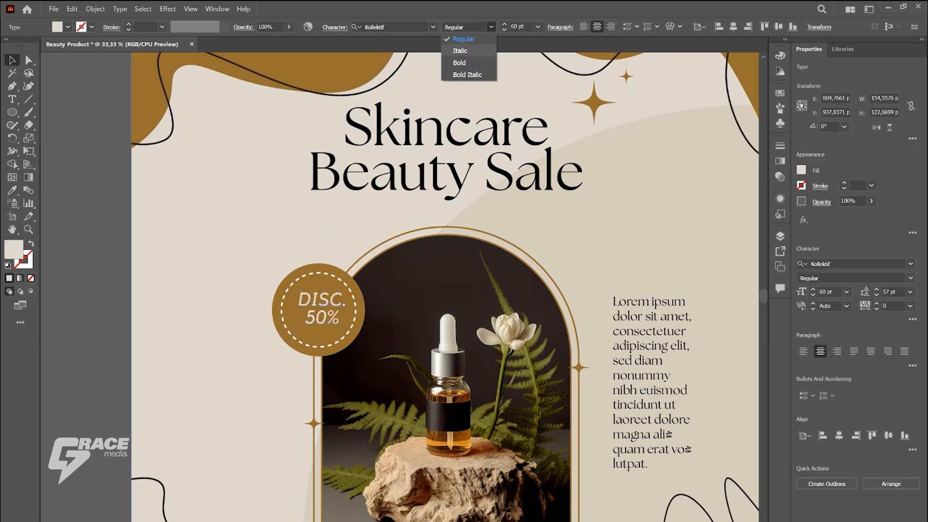
{"action": "left_click", "coordinate": [474, 75]}
{"action": "left_click", "coordinate": [242, 270]}
{"action": "left_click_drag", "start_coordinate": [337, 300], "coordinate": [333, 303]}
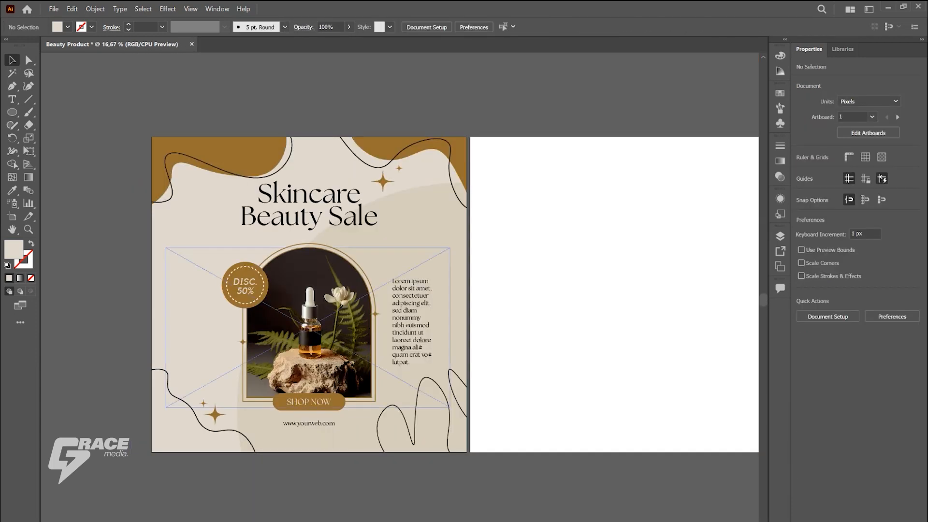
Step: Change the SHOP NOW button label to the Kollektif font
{"action": "left_click", "coordinate": [309, 401]}
{"action": "left_click", "coordinate": [387, 26]}
{"action": "type", "text": "KOL"}
{"action": "key", "text": "Return"}
{"action": "key", "text": "ctrl+shift+a"}
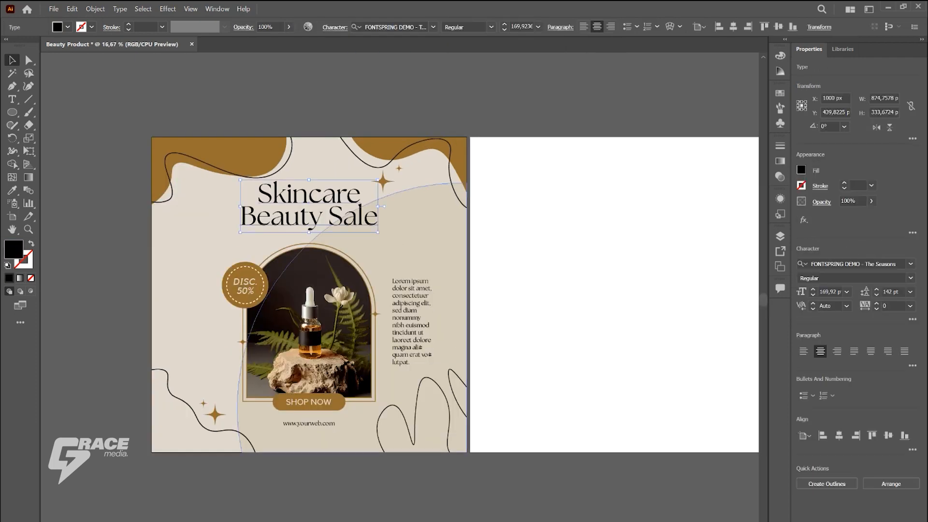
Step: Enlarge the Skincare Beauty Sale headline to about 201.7 pt and adjust its leading
{"action": "left_click", "coordinate": [382, 222]}
{"action": "left_click_drag", "start_coordinate": [391, 238], "coordinate": [391, 238]}
{"action": "left_click_drag", "start_coordinate": [360, 196], "coordinate": [361, 200]}
{"action": "scroll", "coordinate": [891, 291], "scroll_direction": "down", "scroll_amount": 13}
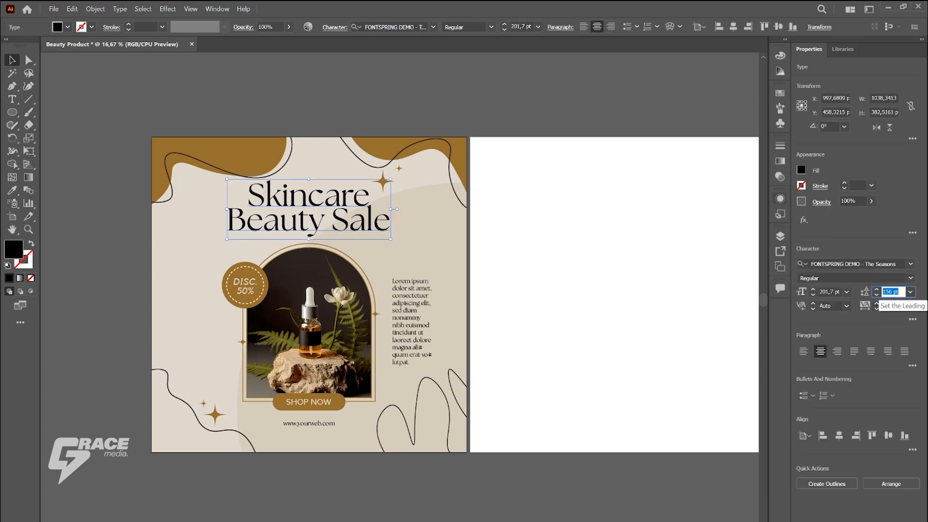
{"action": "key", "text": "ctrl+shift+a"}
{"action": "key", "text": "ctrl+minus"}
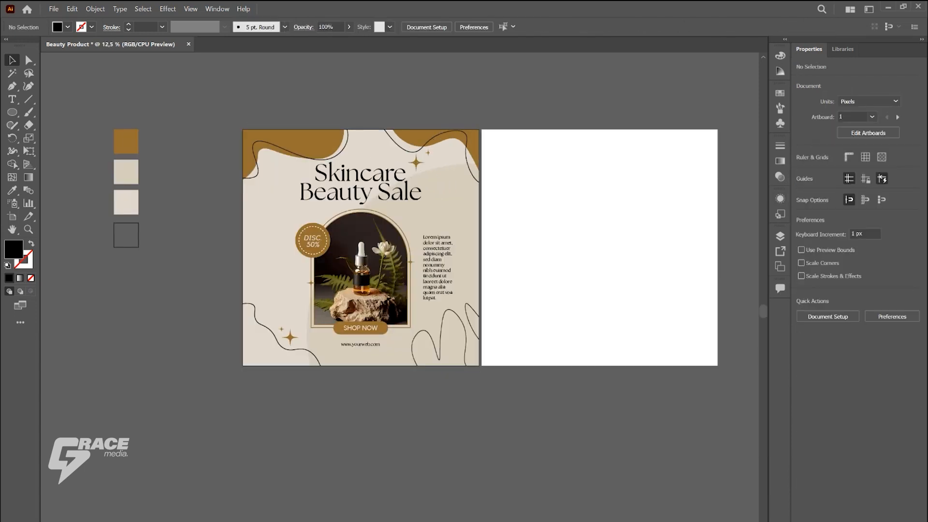
Step: Copy the light beige background square onto the second artboard and fit it exactly to the artboard edges
{"action": "scroll", "coordinate": [416, 95], "scroll_direction": "down", "scroll_amount": 1}
{"action": "left_click_drag", "start_coordinate": [416, 95], "coordinate": [384, 137]}
{"action": "left_click_drag", "start_coordinate": [283, 227], "coordinate": [444, 226]}
{"action": "key", "text": "ctrl+plus"}
{"action": "key", "text": "ctrl+plus"}
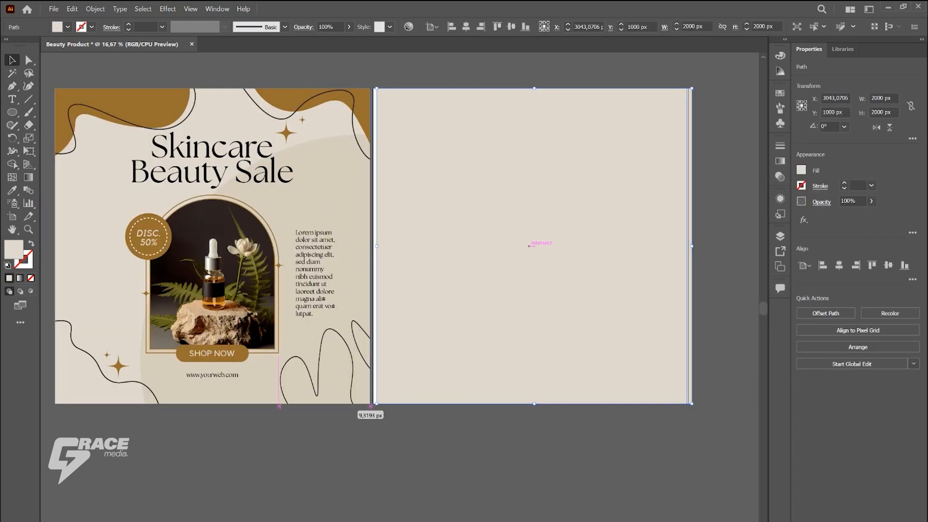
{"action": "key", "text": "ctrl+shift+a"}
{"action": "key", "text": "ctrl+minus"}
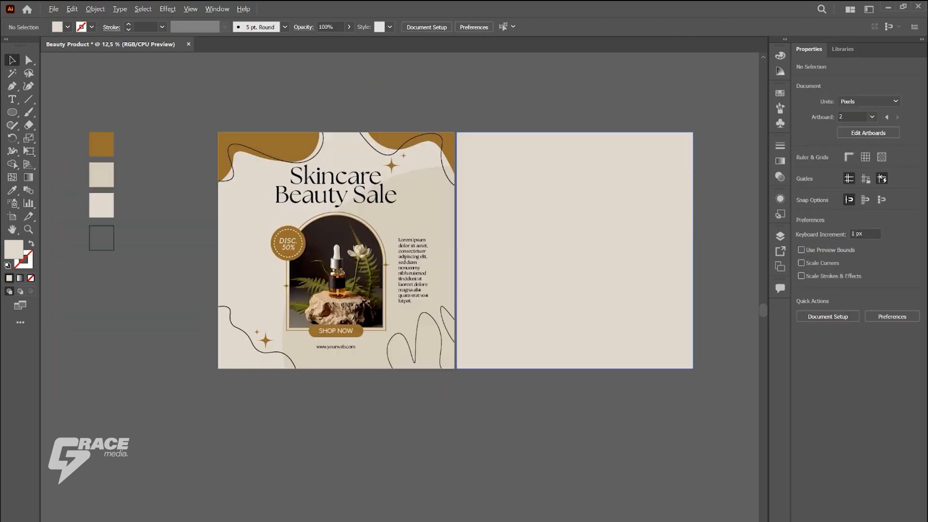
Step: Draw a circle of about 2279 px over the second artboard's upper-right part and fill it with the first post's darker beige
{"action": "key", "text": "l"}
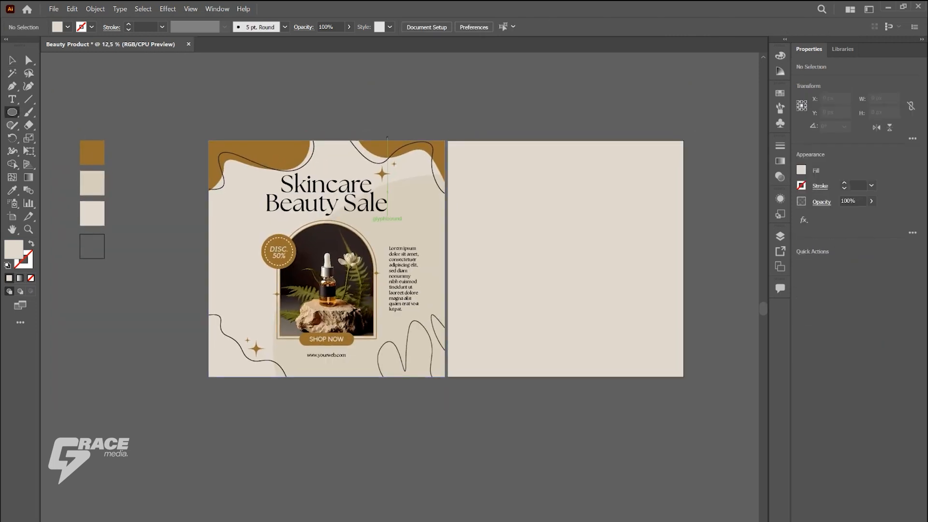
{"action": "left_click_drag", "start_coordinate": [527, 85], "coordinate": [697, 339]}
{"action": "key", "text": "i"}
{"action": "left_click", "coordinate": [312, 221]}
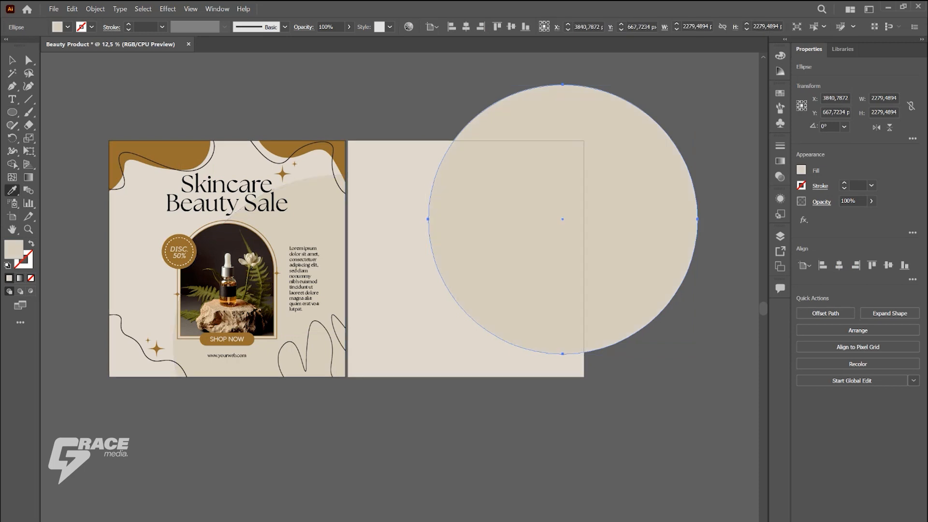
Step: Trim away the part of the beige circle outside the second artboard with the Shape Builder
{"action": "key", "text": "v"}
{"action": "left_click", "coordinate": [410, 111]}
{"action": "left_click_drag", "start_coordinate": [409, 111], "coordinate": [498, 187]}
{"action": "left_click", "coordinate": [12, 164]}
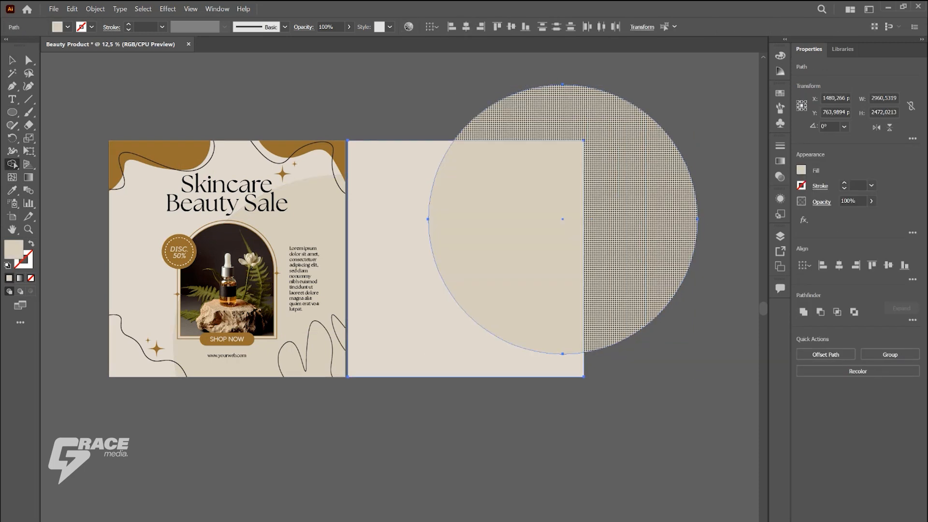
{"action": "left_click", "coordinate": [645, 218], "text": "alt"}
{"action": "key", "text": "v"}
{"action": "left_click", "coordinate": [695, 264]}
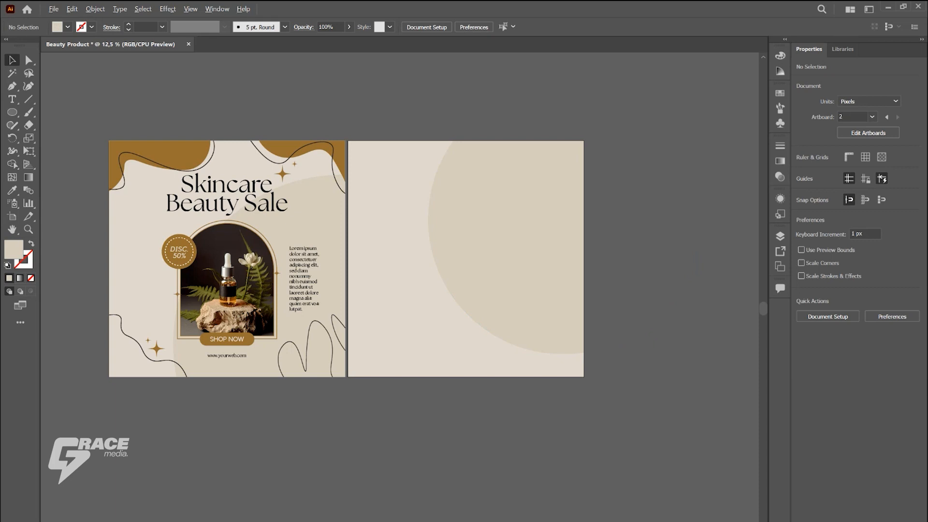
{"action": "scroll", "coordinate": [417, 86], "scroll_direction": "down", "scroll_amount": 1}
{"action": "scroll", "coordinate": [417, 86], "scroll_direction": "up", "scroll_amount": 1}
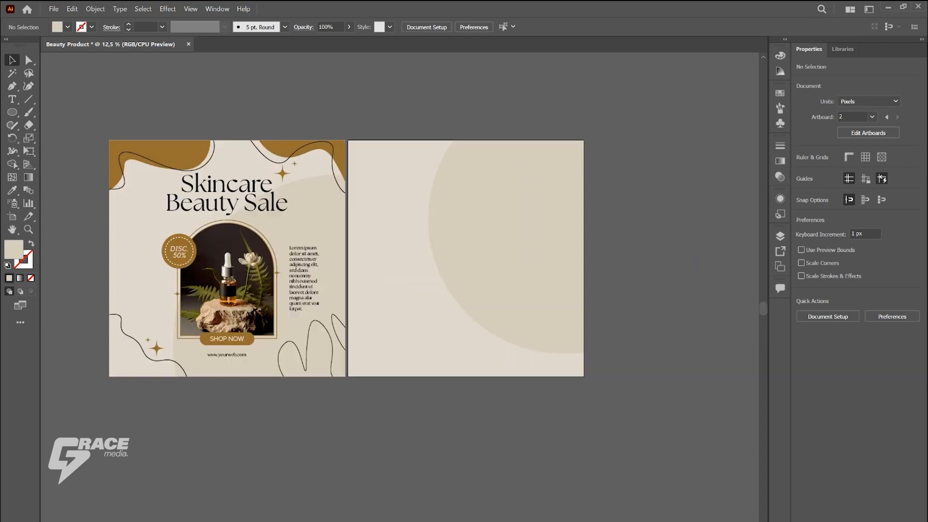
{"action": "scroll", "coordinate": [191, 370], "scroll_direction": "up", "scroll_amount": 1}
{"action": "left_click", "coordinate": [220, 290]}
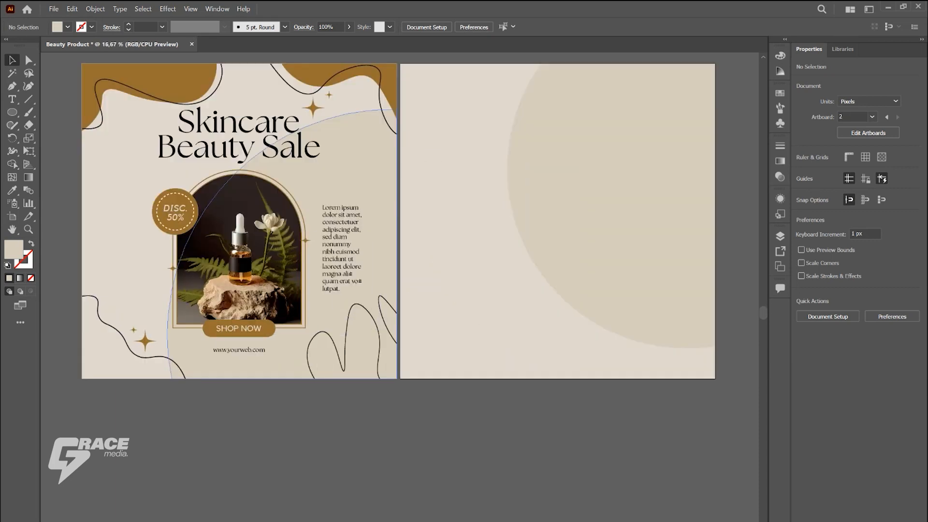
{"action": "scroll", "coordinate": [191, 357], "scroll_direction": "up", "scroll_amount": 1}
{"action": "scroll", "coordinate": [163, 248], "scroll_direction": "up", "scroll_amount": 1}
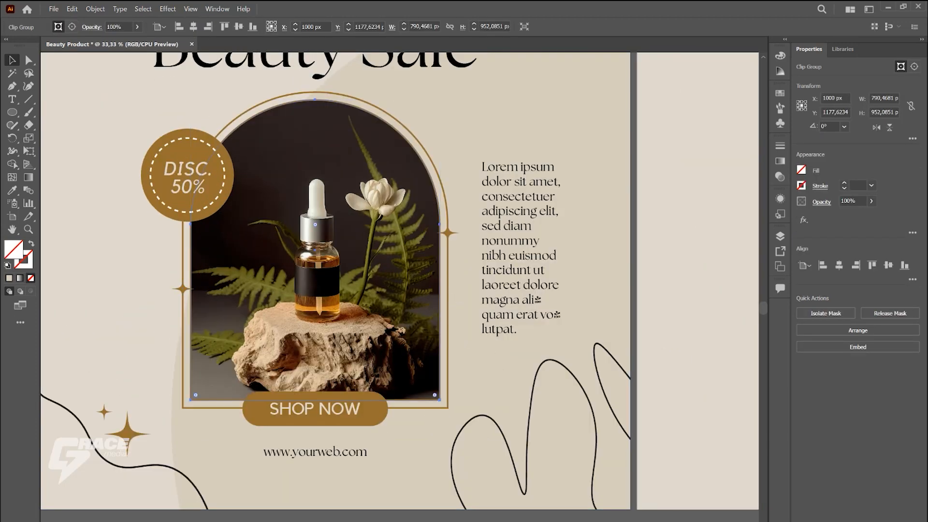
{"action": "scroll", "coordinate": [393, 140], "scroll_direction": "up", "scroll_amount": 1}
{"action": "left_click", "coordinate": [463, 244]}
{"action": "left_click", "coordinate": [95, 9]}
{"action": "left_click", "coordinate": [121, 143]}
{"action": "left_click", "coordinate": [434, 338]}
{"action": "key", "text": "ctrl+z"}
{"action": "left_click", "coordinate": [95, 9]}
Step: Group the arched product photo with its inner and outer outlines and the two small side stars
{"action": "left_click", "coordinate": [462, 244]}
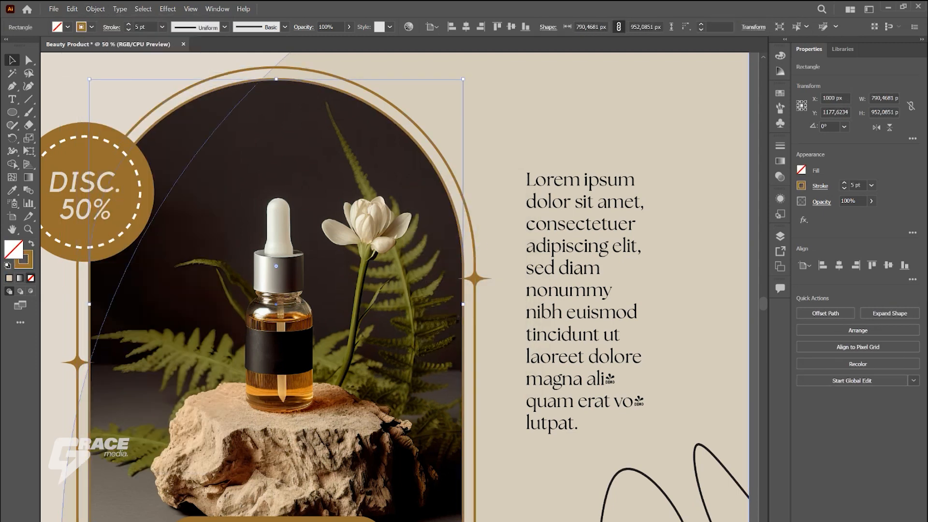
{"action": "left_click", "coordinate": [474, 274], "text": "shift"}
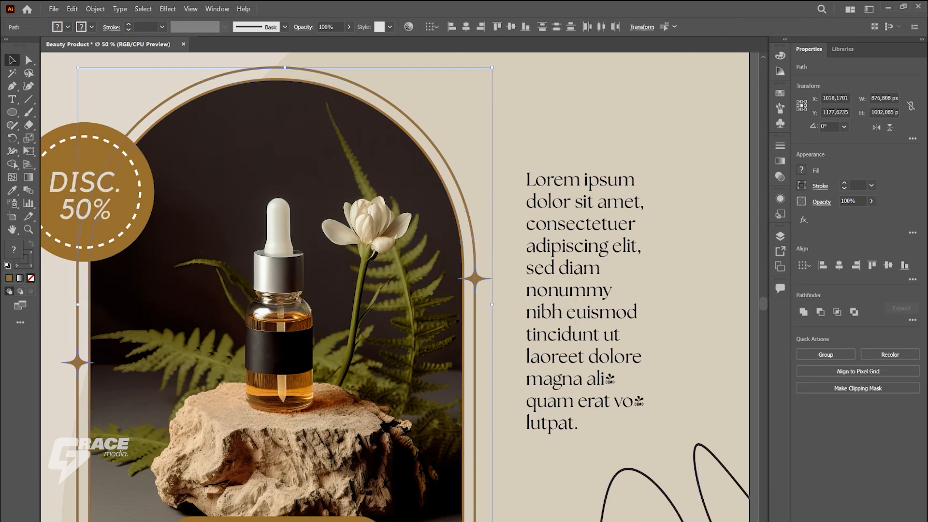
{"action": "key", "text": "ctrl+g"}
{"action": "key", "text": "ctrl+minus"}
{"action": "key", "text": "ctrl+minus"}
{"action": "key", "text": "ctrl+minus"}
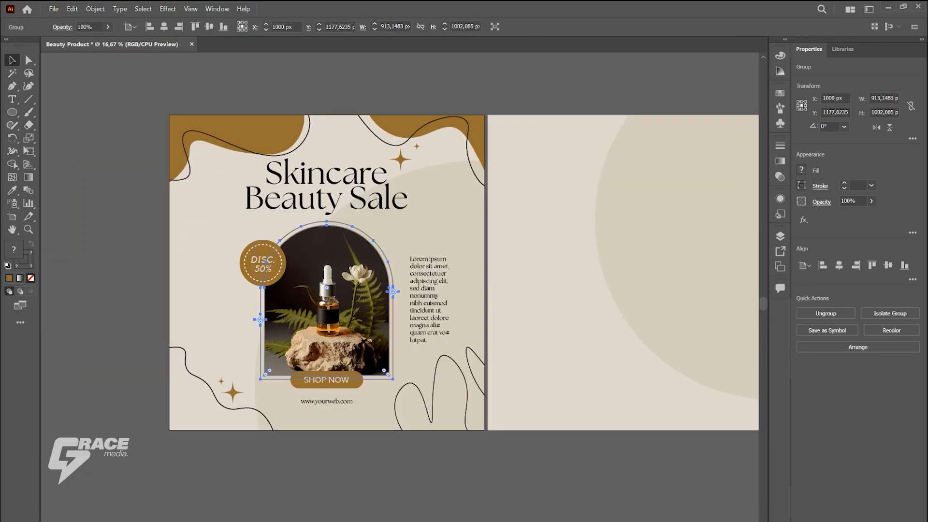
{"action": "key", "text": "ctrl+minus"}
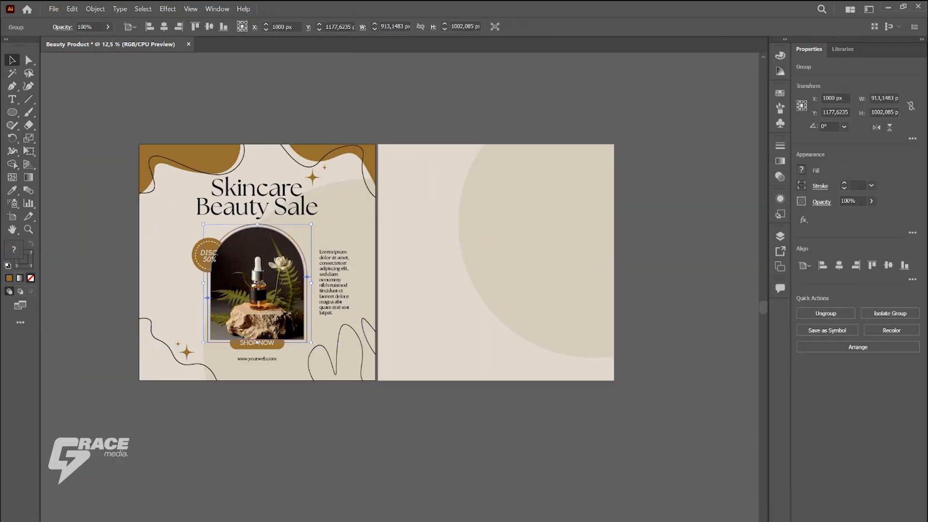
Step: Copy the arched photo group onto the second artboard's right half and bring it in front of the beige circle
{"action": "left_click_drag", "start_coordinate": [257, 286], "coordinate": [540, 285]}
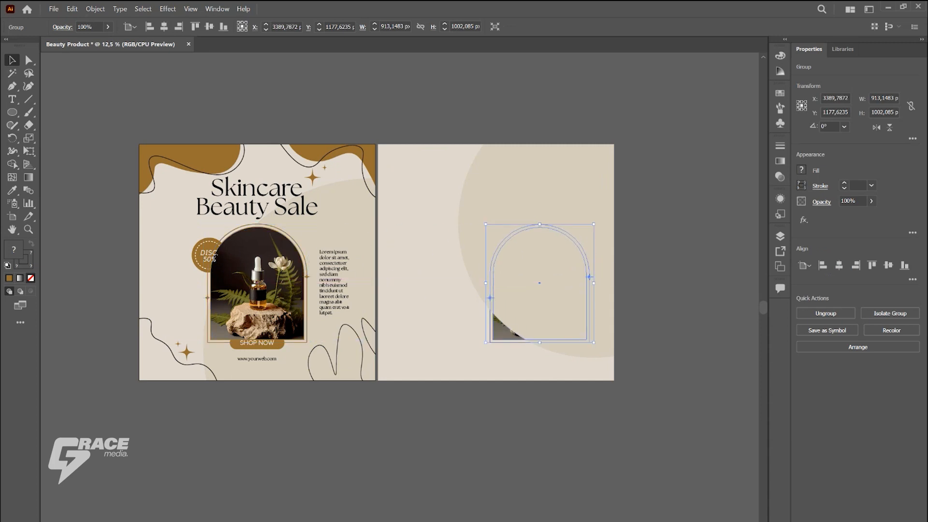
{"action": "key", "text": "ctrl+shift+a"}
{"action": "left_click", "coordinate": [540, 286]}
Step: Try to stretch the copied arched photo group downward to about 1238 px tall
{"action": "left_click_drag", "start_coordinate": [540, 342], "coordinate": [539, 371]}
{"action": "key", "text": "ctrl+plus"}
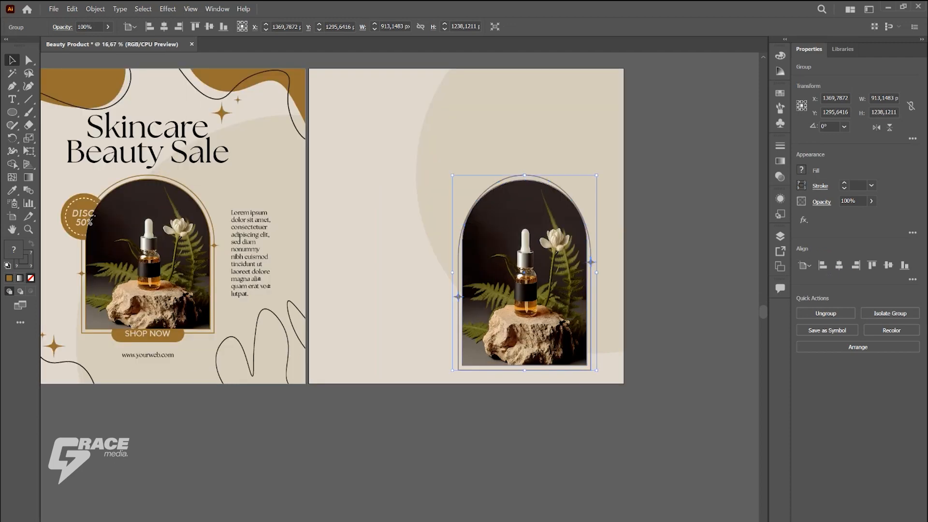
{"action": "scroll", "coordinate": [426, 300], "scroll_direction": "down", "scroll_amount": 1}
{"action": "left_click", "coordinate": [586, 240]}
{"action": "scroll", "coordinate": [586, 240], "scroll_direction": "up", "scroll_amount": 1}
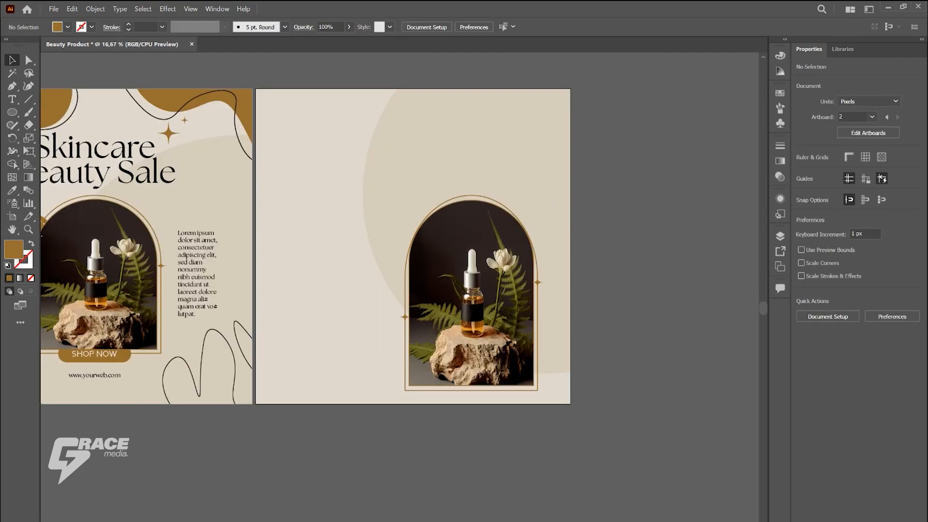
{"action": "key", "text": "ctrl+z"}
{"action": "key", "text": "ctrl+z"}
{"action": "key", "text": "ctrl+z"}
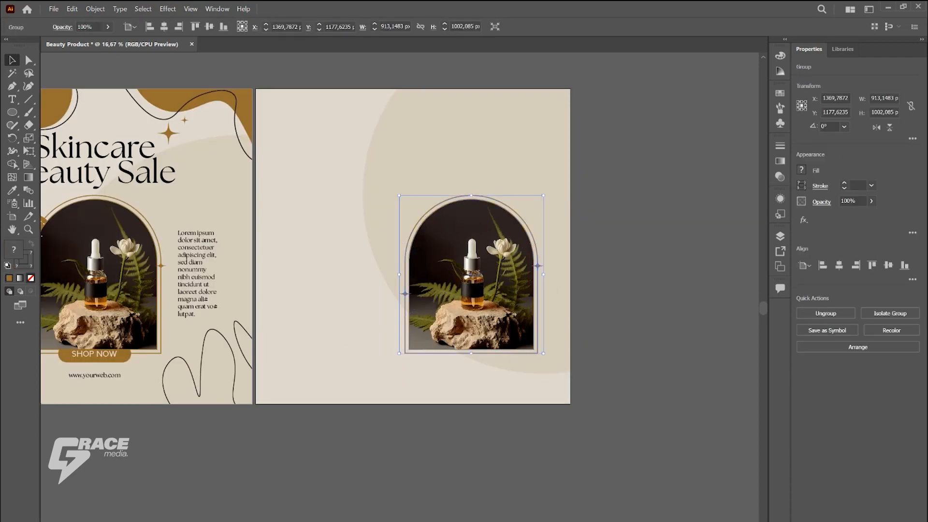
Step: Stretch the copied arched photo group to about 1307 px tall and move it up on the second artboard
{"action": "left_click_drag", "start_coordinate": [471, 353], "coordinate": [472, 393]}
{"action": "left_click_drag", "start_coordinate": [472, 294], "coordinate": [472, 256]}
{"action": "left_click_drag", "start_coordinate": [471, 355], "coordinate": [474, 363]}
{"action": "left_click", "coordinate": [476, 386]}
{"action": "scroll", "coordinate": [442, 202], "scroll_direction": "up", "scroll_amount": 1}
Step: Try to edit the clipped photo inside the copied group in isolation, and undo the group's last stretch
{"action": "double_click", "coordinate": [441, 204]}
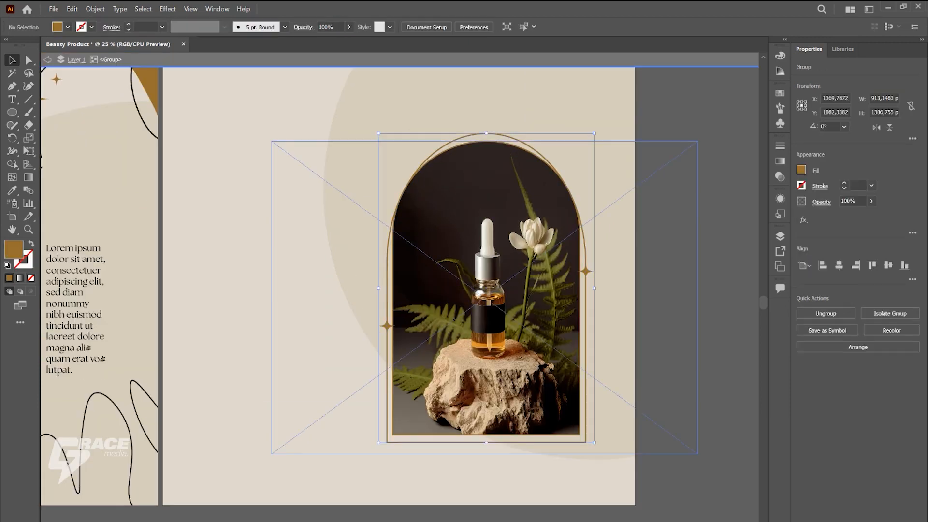
{"action": "double_click", "coordinate": [441, 204]}
{"action": "double_click", "coordinate": [442, 204]}
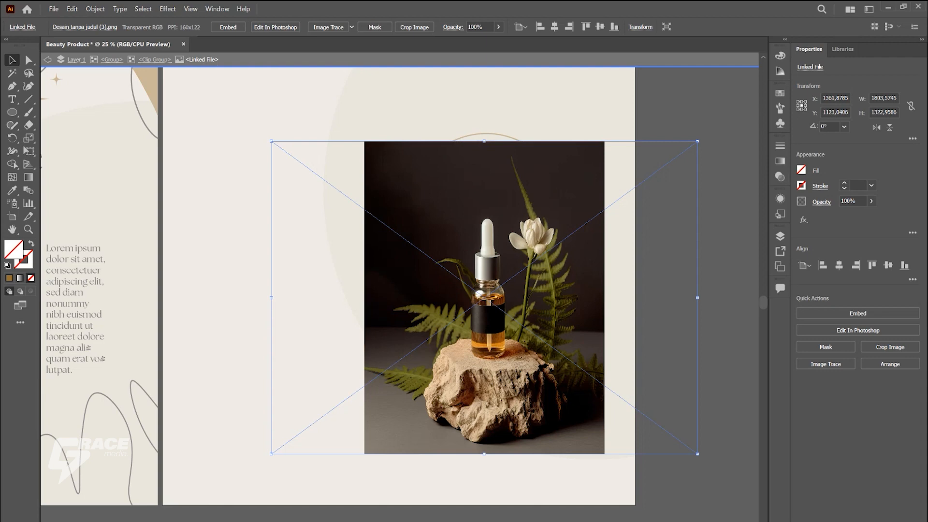
{"action": "key", "text": "Delete"}
{"action": "key", "text": "Escape"}
{"action": "key", "text": "ctrl+z"}
{"action": "key", "text": "Escape"}
{"action": "key", "text": "Escape"}
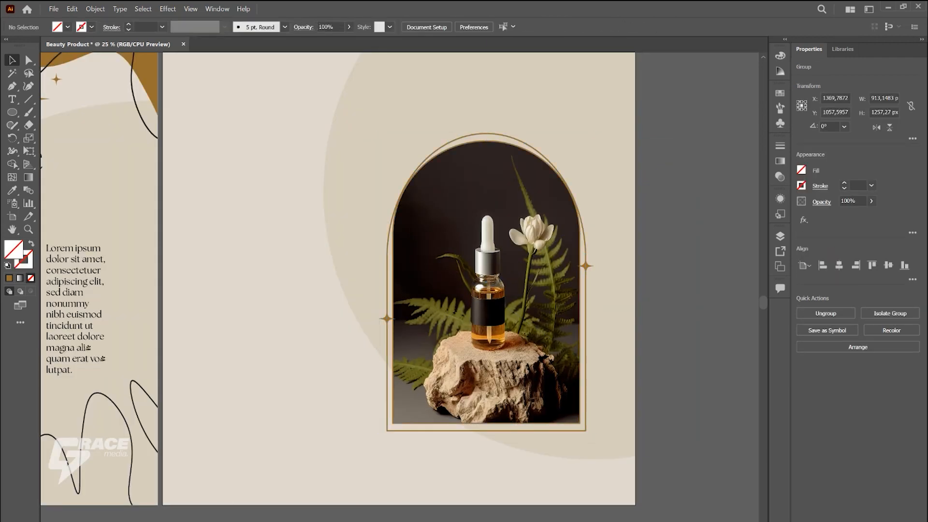
Step: Ungroup the arched photo, outlines and stars on the second artboard
{"action": "key", "text": "a"}
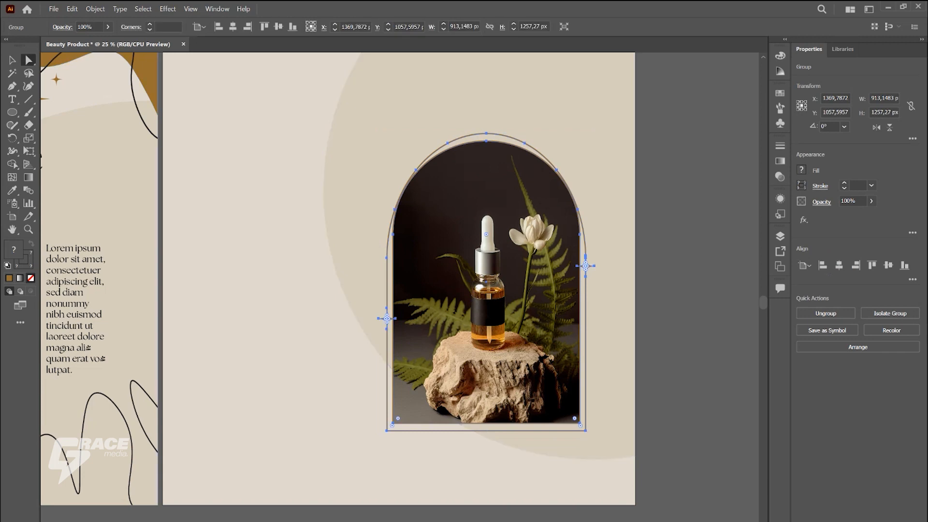
{"action": "left_click", "coordinate": [682, 208]}
{"action": "right_click", "coordinate": [504, 206]}
{"action": "left_click", "coordinate": [536, 356]}
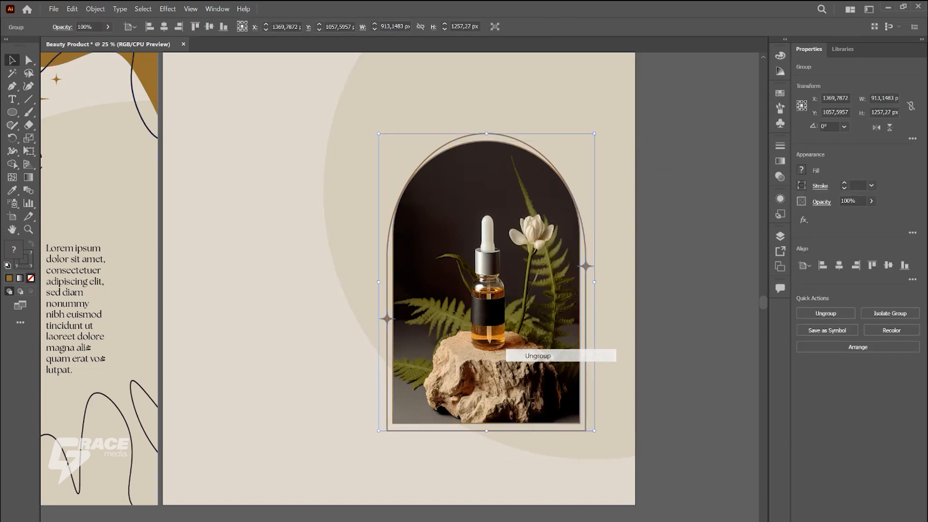
{"action": "left_click", "coordinate": [681, 242]}
{"action": "left_click", "coordinate": [488, 271]}
{"action": "key", "text": "a"}
{"action": "left_click_drag", "start_coordinate": [486, 235], "coordinate": [503, 263]}
{"action": "left_click", "coordinate": [610, 230]}
{"action": "key", "text": "v"}
{"action": "left_click", "coordinate": [679, 235]}
Step: Stretch the outer arch outline on the second artboard upward to about 1331 px tall, and delete it
{"action": "left_click", "coordinate": [584, 241]}
{"action": "left_click_drag", "start_coordinate": [486, 134], "coordinate": [486, 116]}
{"action": "key", "text": "a"}
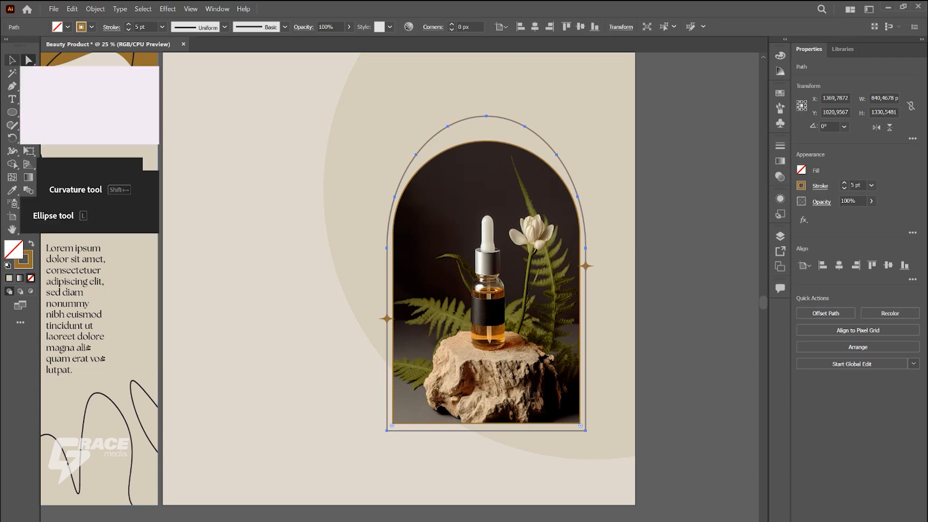
{"action": "left_click", "coordinate": [12, 60]}
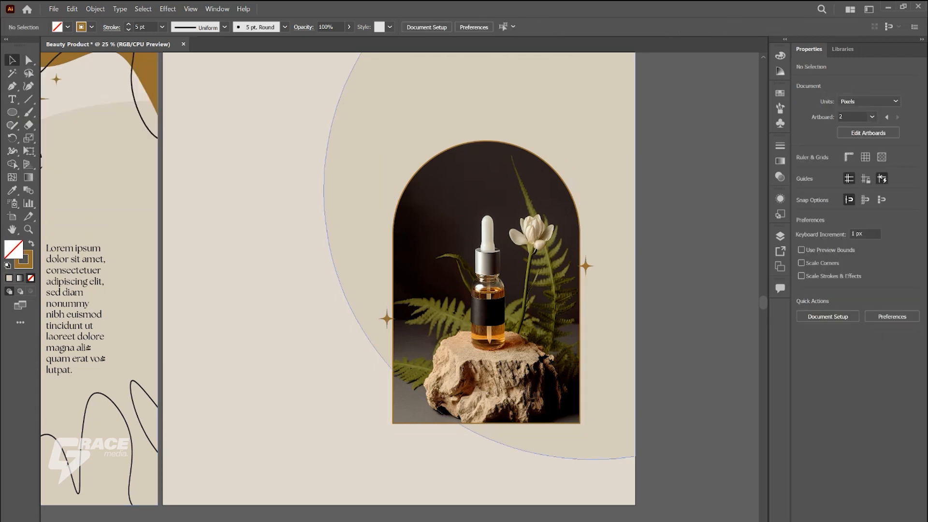
Step: Delete both stars beside the arched photo on the second artboard
{"action": "left_click", "coordinate": [574, 202]}
{"action": "left_click", "coordinate": [586, 266]}
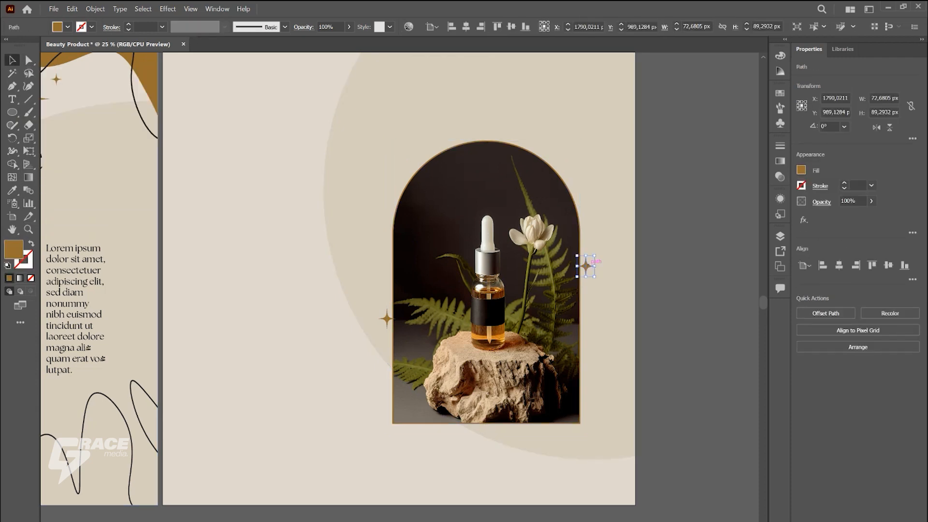
{"action": "key", "text": "Delete"}
{"action": "left_click", "coordinate": [386, 318]}
{"action": "key", "text": "Delete"}
Step: Offset the arch outline around the second artboard's photo outward by 30 px, with Miter joins and miter limit 4
{"action": "left_click", "coordinate": [580, 238]}
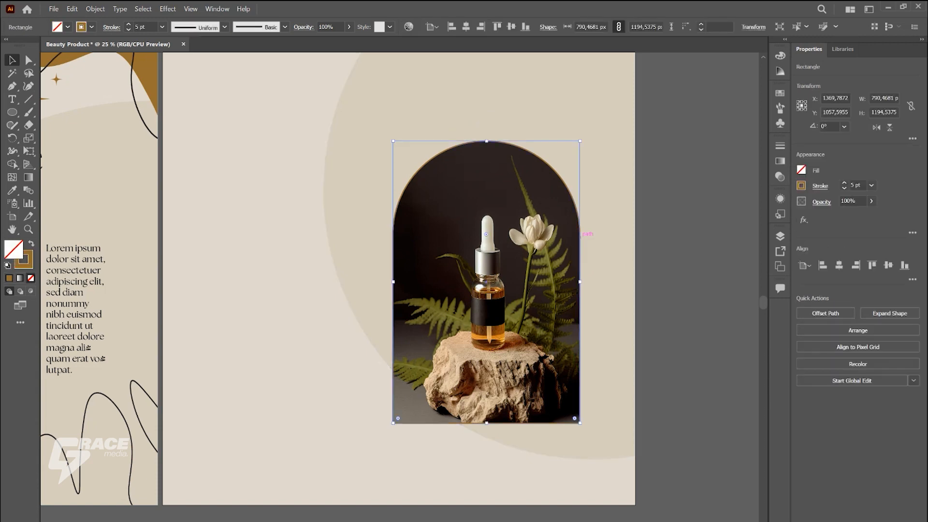
{"action": "left_click", "coordinate": [290, 203]}
{"action": "left_click", "coordinate": [403, 191]}
{"action": "scroll", "coordinate": [410, 196], "scroll_direction": "down", "scroll_amount": 1}
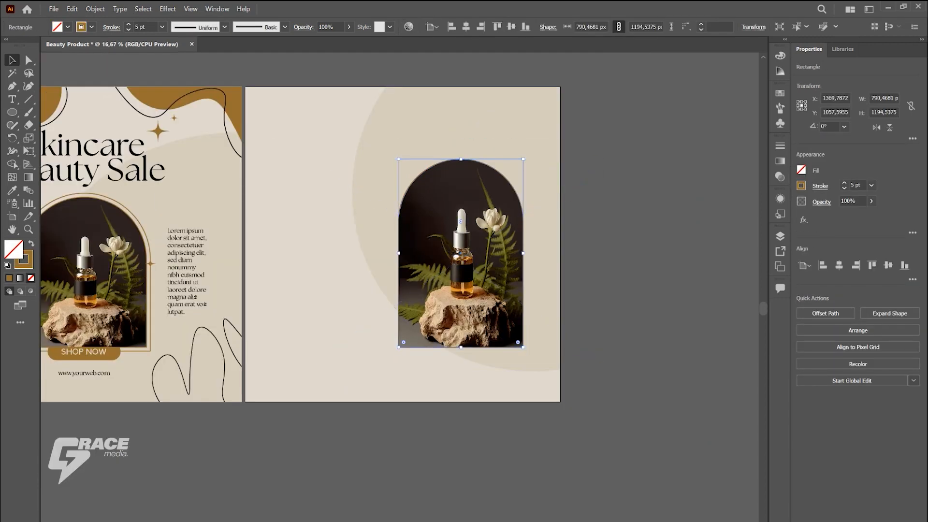
{"action": "left_click", "coordinate": [95, 9]}
{"action": "mouse_move", "coordinate": [114, 282]}
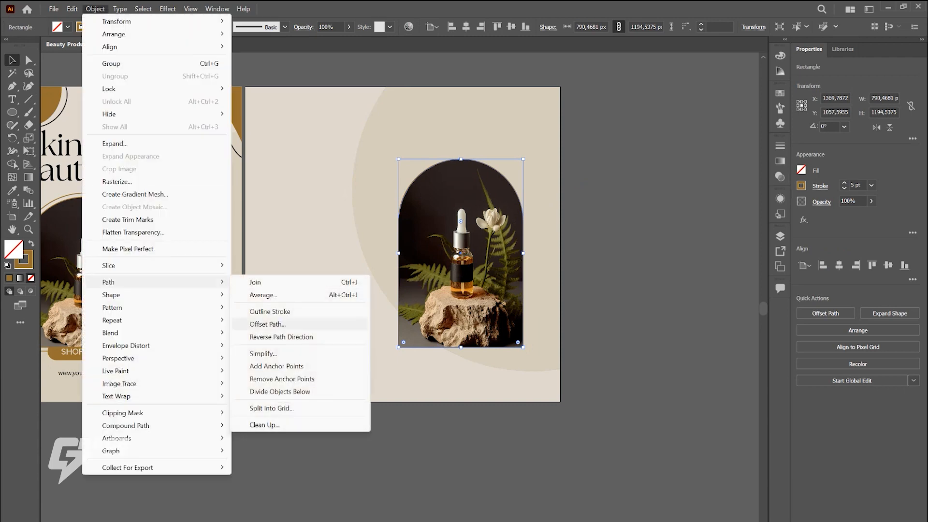
{"action": "left_click", "coordinate": [300, 323]}
{"action": "left_click_drag", "start_coordinate": [445, 227], "coordinate": [612, 225]}
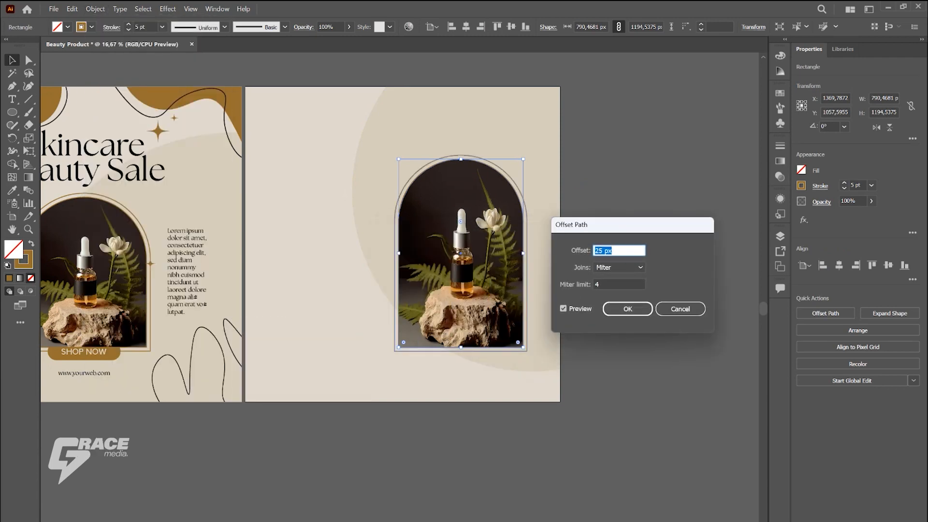
{"action": "key", "text": "Up"}
{"action": "key", "text": "Up"}
{"action": "key", "text": "Up"}
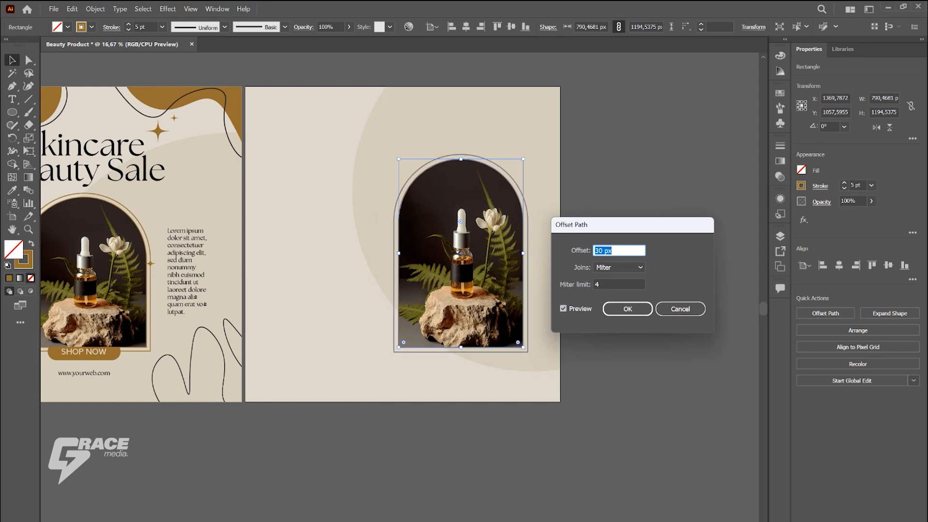
{"action": "left_click", "coordinate": [627, 309]}
{"action": "left_click", "coordinate": [627, 309]}
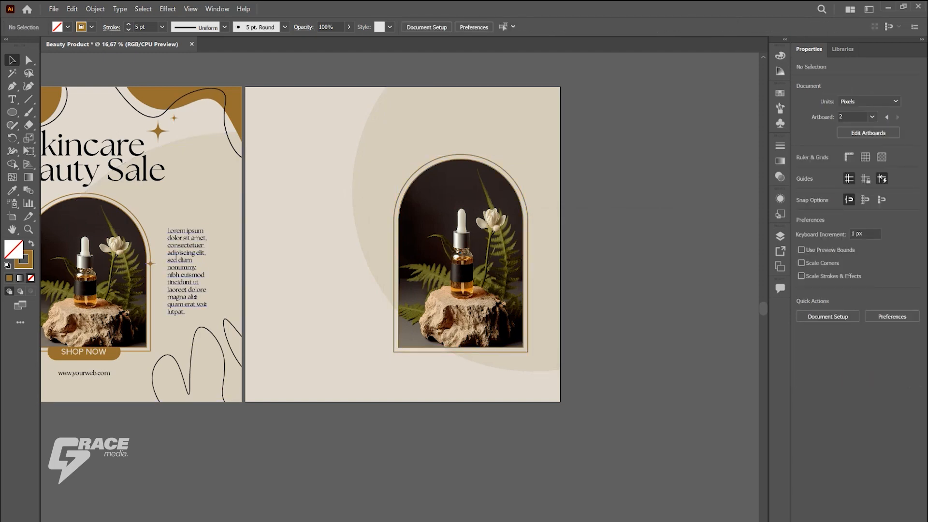
Step: Ungroup the arched photo, outlines and stars on the first artboard
{"action": "left_click", "coordinate": [151, 262]}
{"action": "right_click", "coordinate": [150, 264]}
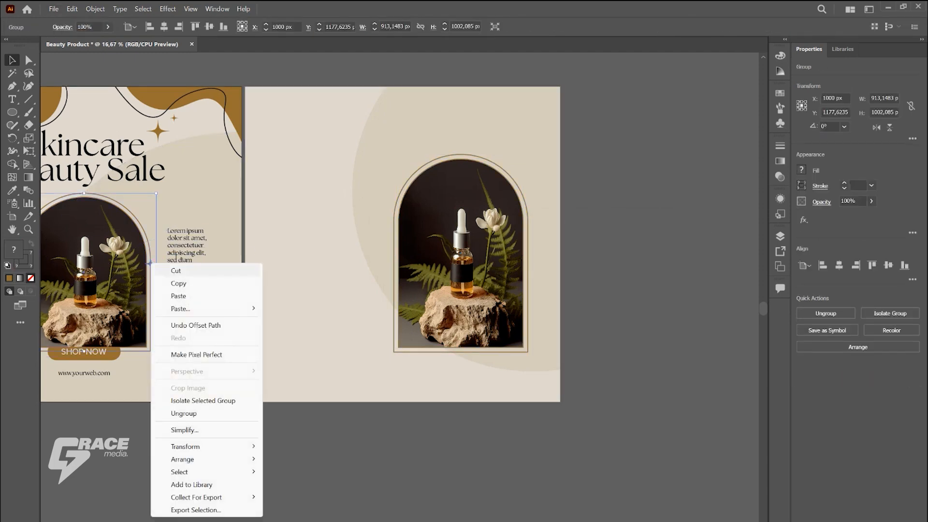
{"action": "left_click", "coordinate": [189, 413]}
{"action": "left_click", "coordinate": [401, 473]}
Step: Copy the first artboard's large lower star onto the left edge of the second artboard's outer arch outline, shrinking it to about 83 px
{"action": "scroll", "coordinate": [402, 474], "scroll_direction": "down", "scroll_amount": 1}
{"action": "left_click_drag", "start_coordinate": [93, 392], "coordinate": [397, 322], "text": "alt"}
{"action": "scroll", "coordinate": [397, 323], "scroll_direction": "up", "scroll_amount": 3}
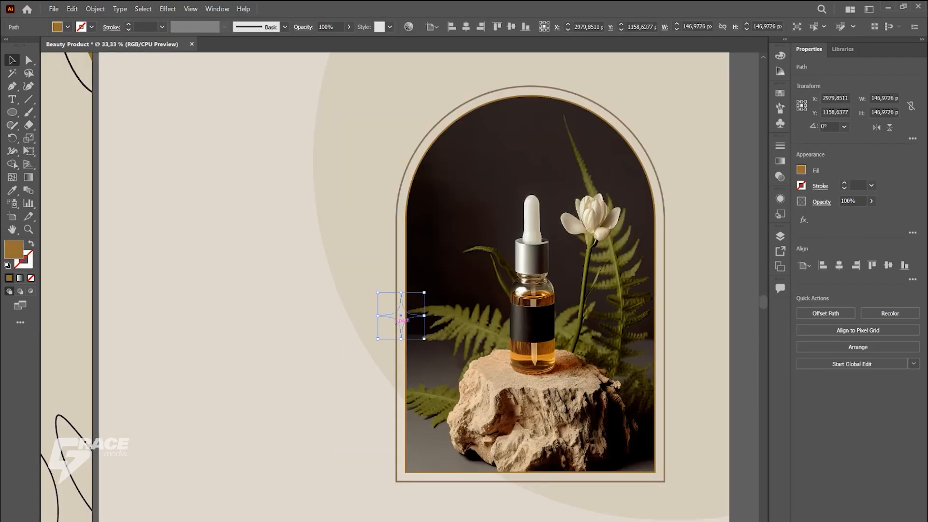
{"action": "scroll", "coordinate": [397, 323], "scroll_direction": "up", "scroll_amount": 2}
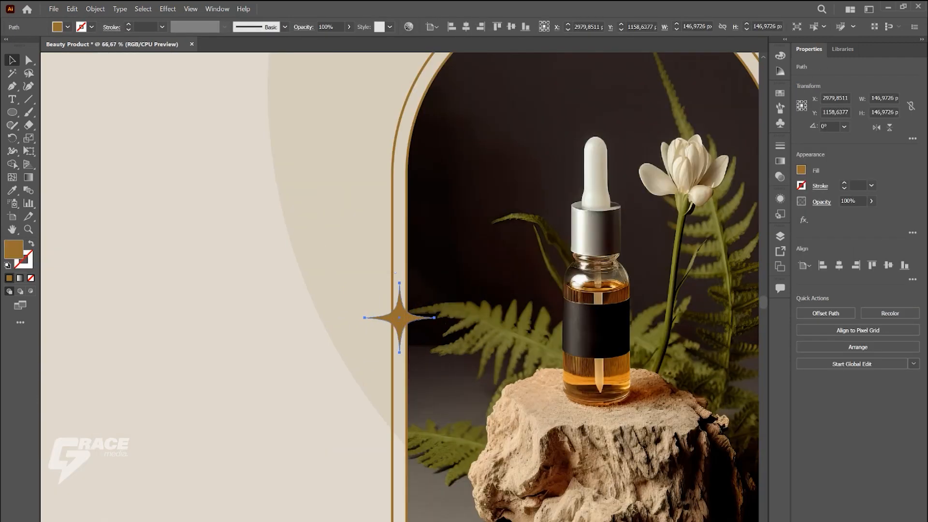
{"action": "left_click_drag", "start_coordinate": [443, 275], "coordinate": [404, 315], "text": "shift"}
{"action": "scroll", "coordinate": [378, 349], "scroll_direction": "up", "scroll_amount": 3}
{"action": "left_click_drag", "start_coordinate": [379, 350], "coordinate": [406, 306]}
{"action": "scroll", "coordinate": [406, 306], "scroll_direction": "down", "scroll_amount": 5}
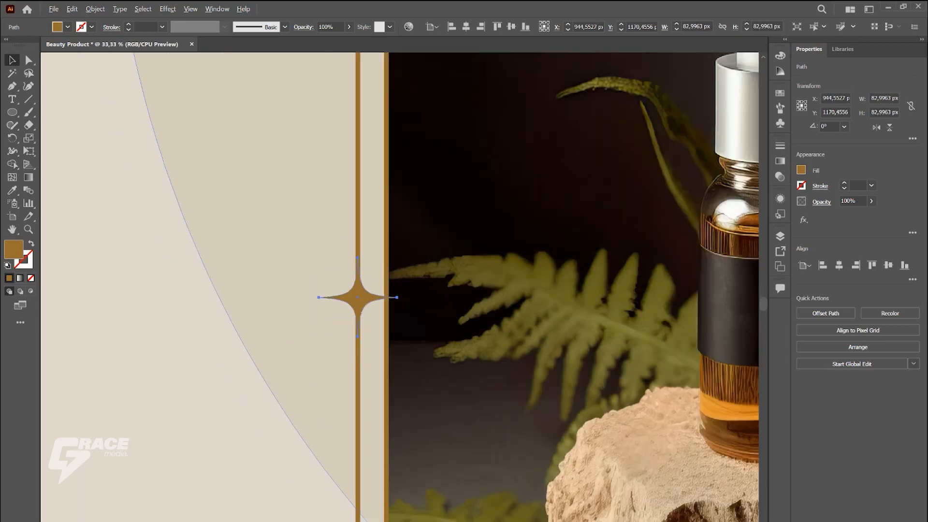
Step: Duplicate the small star onto the right edge of the outer arch outline on the second artboard
{"action": "left_click_drag", "start_coordinate": [295, 290], "coordinate": [497, 269]}
{"action": "key", "text": "ctrl+shift+a"}
{"action": "left_click", "coordinate": [296, 268]}
{"action": "key", "text": "ctrl+shift+a"}
{"action": "key", "text": "ctrl+minus"}
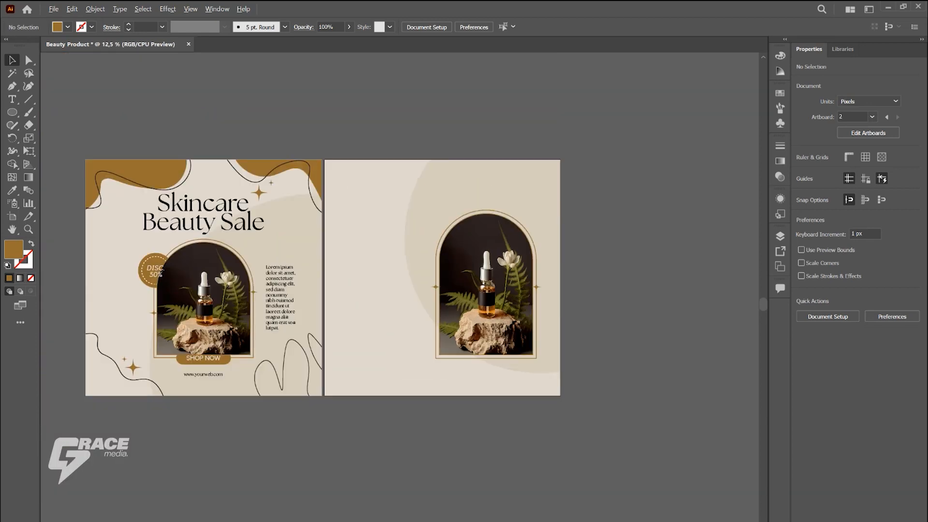
{"action": "key", "text": "ctrl+minus"}
{"action": "left_click_drag", "start_coordinate": [203, 374], "coordinate": [482, 355]}
{"action": "key", "text": "ctrl+plus"}
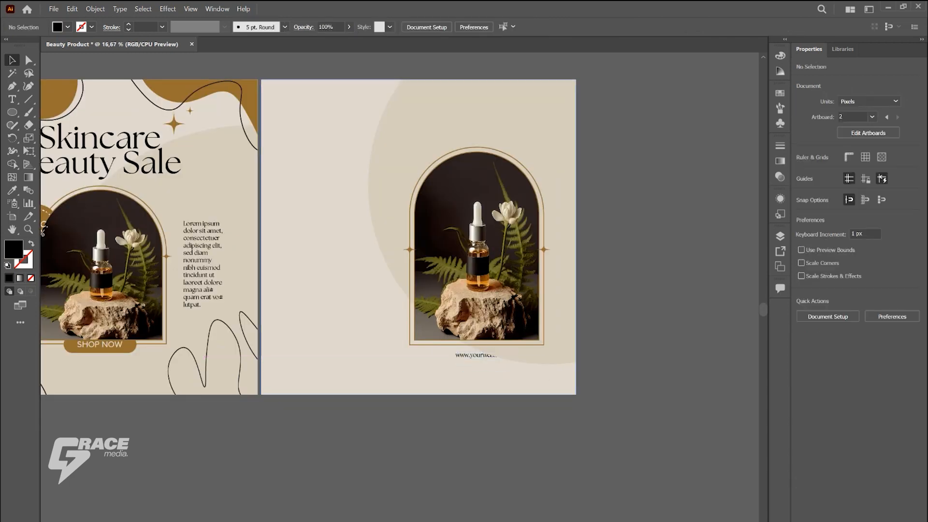
{"action": "key", "text": "ctrl+shift+a"}
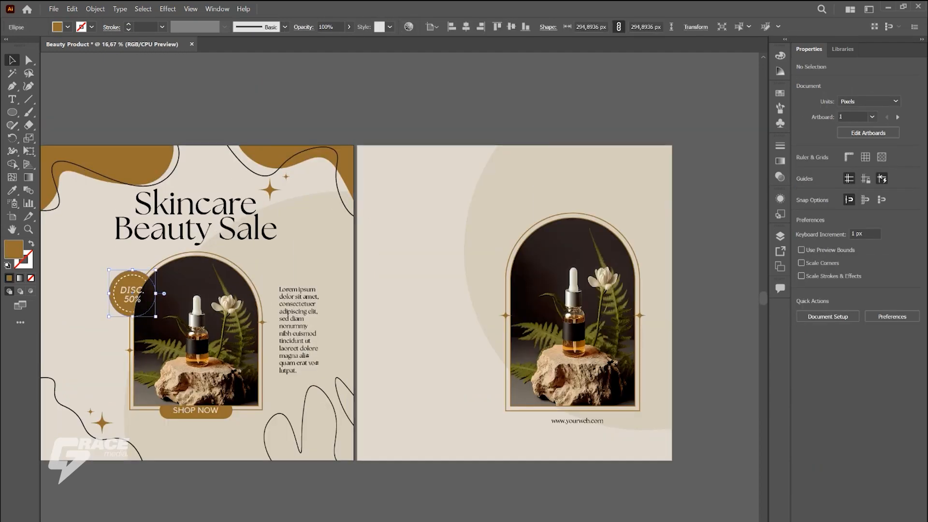
Step: Group the SHOP NOW text with its rounded button shape on the first artboard
{"action": "left_click", "coordinate": [139, 292]}
{"action": "left_click", "coordinate": [155, 426]}
{"action": "scroll", "coordinate": [155, 422], "scroll_direction": "up", "scroll_amount": 2}
{"action": "left_click", "coordinate": [232, 400]}
{"action": "left_click", "coordinate": [236, 411], "text": "shift"}
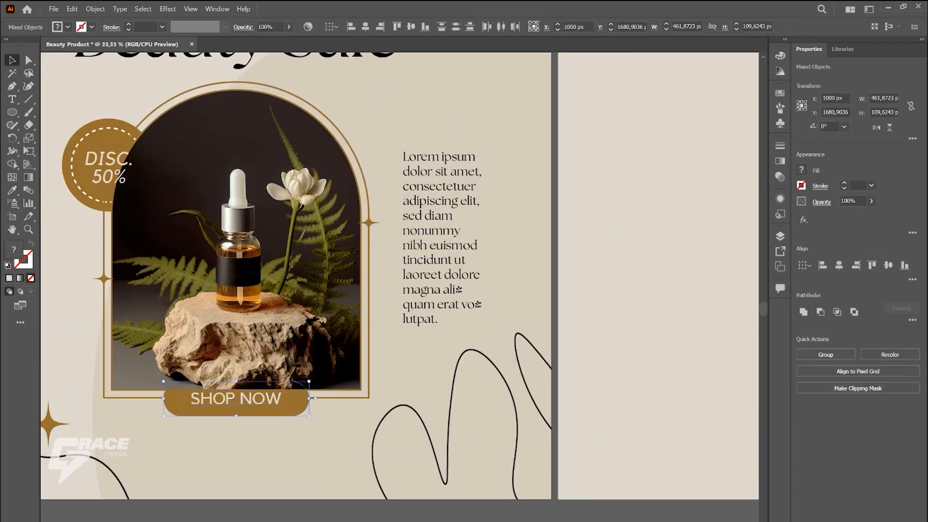
{"action": "key", "text": "ctrl+g"}
Step: Group the DISC. 50% text with its circle and dashed ring on the first artboard
{"action": "left_click", "coordinate": [103, 179]}
{"action": "left_click", "coordinate": [104, 192], "text": "shift"}
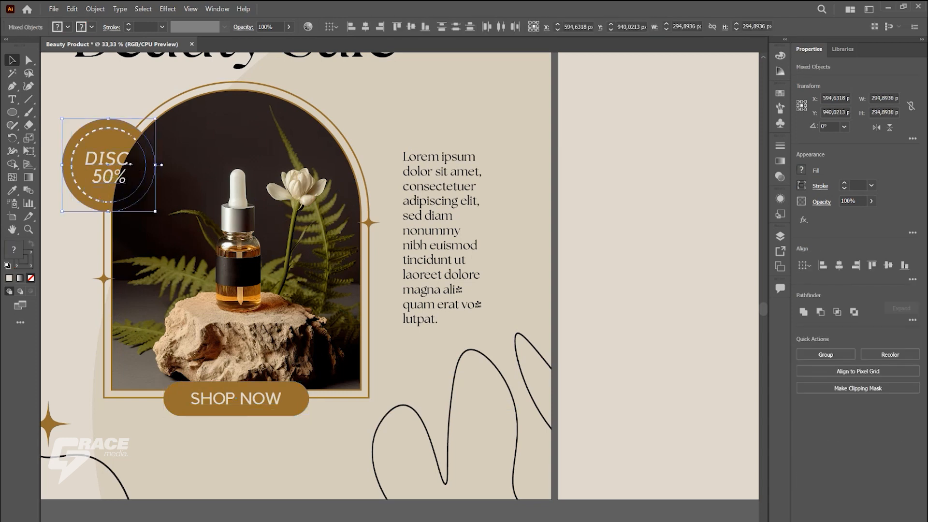
{"action": "left_click", "coordinate": [106, 201], "text": "shift"}
{"action": "key", "text": "ctrl+g"}
{"action": "scroll", "coordinate": [252, 306], "scroll_direction": "down", "scroll_amount": 1}
{"action": "left_click", "coordinate": [211, 405]}
{"action": "scroll", "coordinate": [211, 405], "scroll_direction": "down", "scroll_amount": 1}
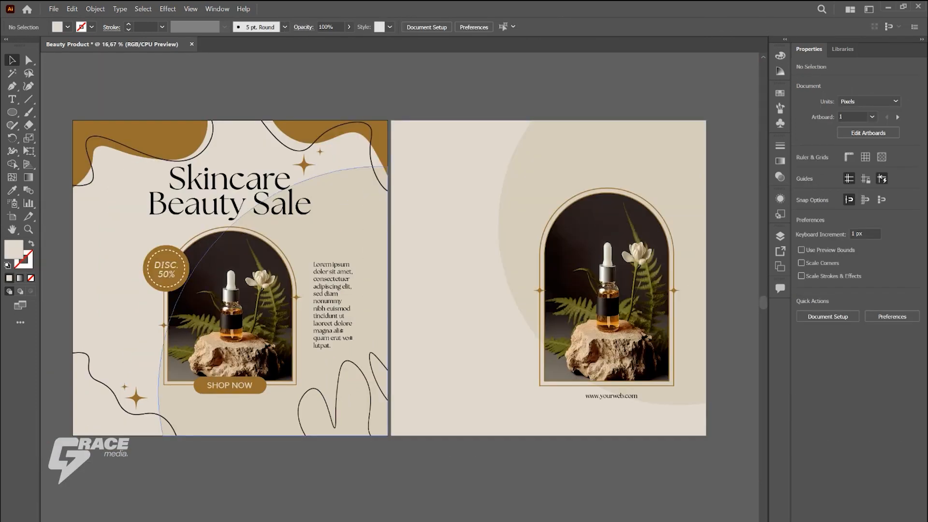
Step: Copy the Skincare Beauty Sale heading onto the second artboard and break it into three lines, one word each
{"action": "left_click", "coordinate": [227, 188]}
{"action": "left_click_drag", "start_coordinate": [227, 188], "coordinate": [481, 192]}
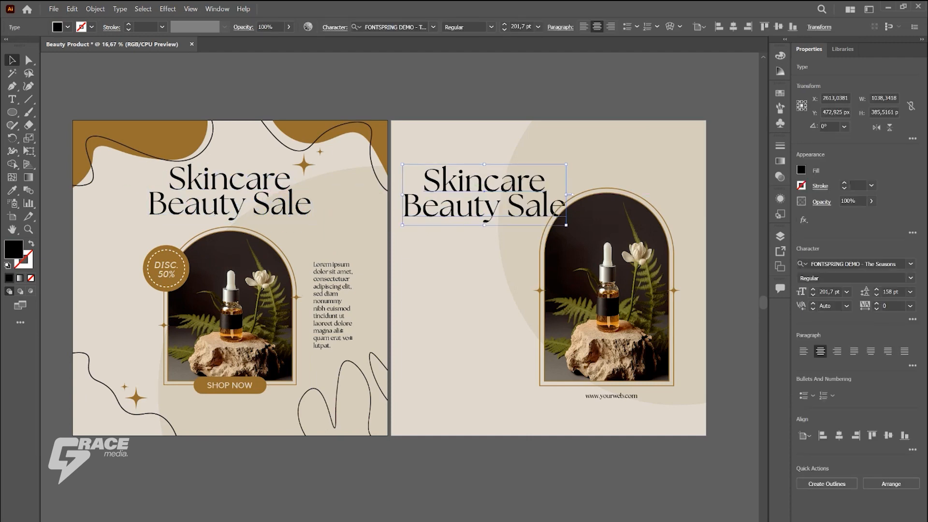
{"action": "key", "text": "t"}
{"action": "left_click", "coordinate": [507, 208]}
{"action": "key", "text": "BackSpace"}
{"action": "key", "text": "Return"}
Step: Left-align the copied heading and scale it down to about 776 px wide beside the arched photo
{"action": "key", "text": "ctrl+a"}
{"action": "left_click", "coordinate": [584, 26]}
{"action": "left_click", "coordinate": [12, 60]}
{"action": "left_click_drag", "start_coordinate": [530, 184], "coordinate": [465, 203]}
{"action": "left_click_drag", "start_coordinate": [541, 269], "coordinate": [525, 258]}
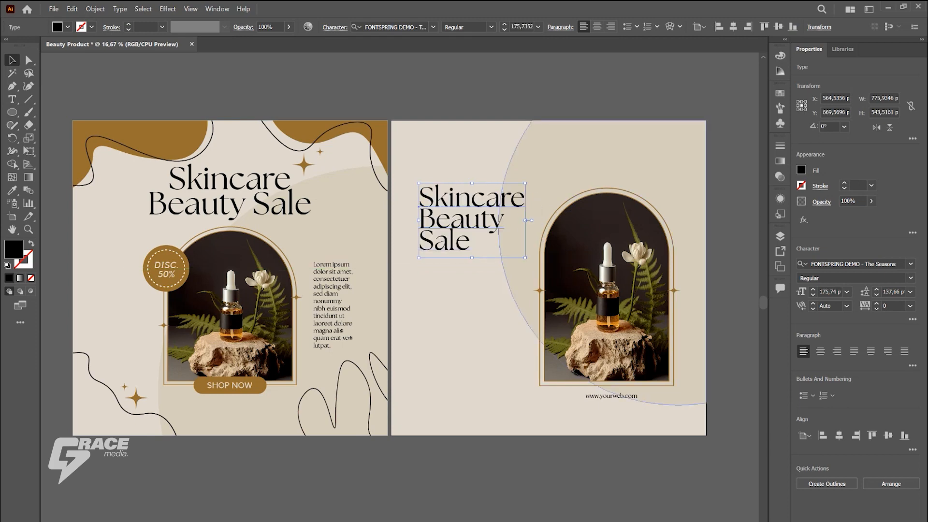
{"action": "key", "text": "ctrl+shift+a"}
{"action": "left_click_drag", "start_coordinate": [453, 203], "coordinate": [456, 197]}
{"action": "key", "text": "ctrl+shift+a"}
Step: Copy the Lorem ipsum paragraph, in a wider text frame, and the SHOP NOW button below the heading on the second artboard
{"action": "left_click", "coordinate": [333, 301]}
{"action": "left_click_drag", "start_coordinate": [333, 307], "coordinate": [503, 305]}
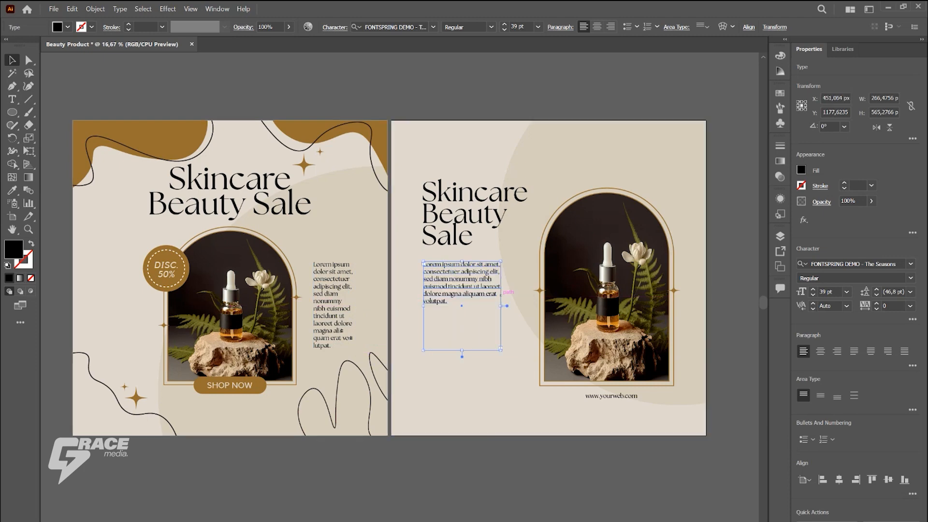
{"action": "key", "text": "ctrl+shift+a"}
{"action": "left_click_drag", "start_coordinate": [261, 385], "coordinate": [458, 375]}
Step: Adjust the vertical spacing between the heading, paragraph and SHOP NOW button on the second artboard
{"action": "left_click_drag", "start_coordinate": [456, 274], "coordinate": [457, 306]}
{"action": "left_click_drag", "start_coordinate": [463, 194], "coordinate": [463, 194]}
{"action": "left_click_drag", "start_coordinate": [459, 377], "coordinate": [459, 360]}
{"action": "key", "text": "ctrl+shift+a"}
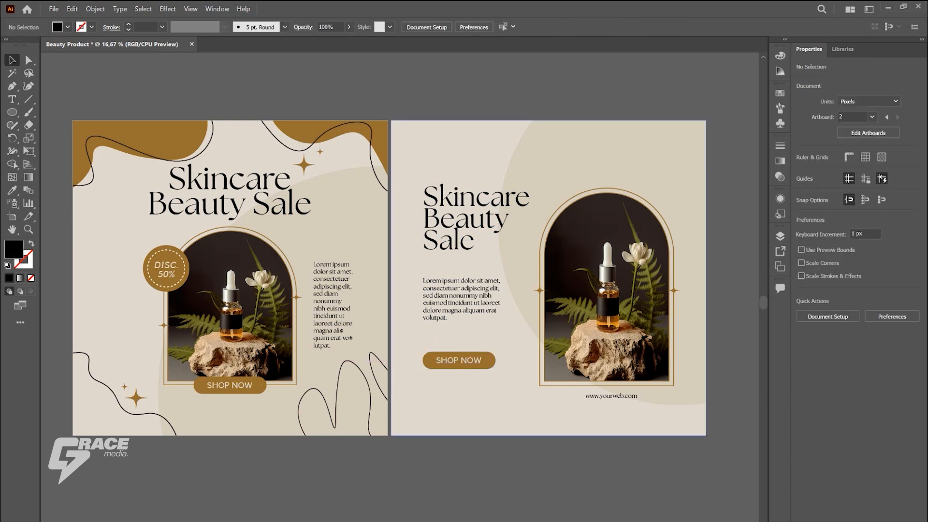
{"action": "left_click_drag", "start_coordinate": [470, 194], "coordinate": [470, 196]}
{"action": "key", "text": "ctrl+shift+a"}
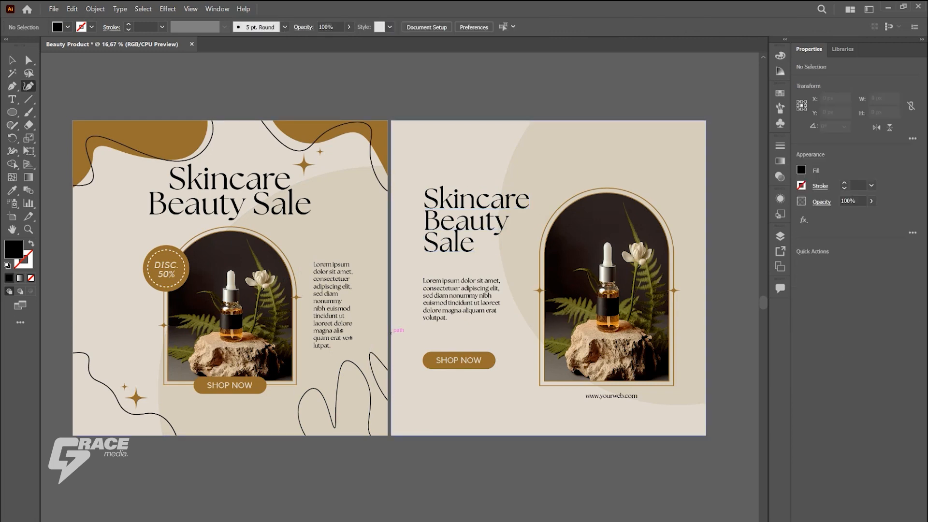
Step: Draw a closed curved blob about 749 by 962 px over the second artboard's lower-left corner with the Curvature tool
{"action": "scroll", "coordinate": [271, 328], "scroll_direction": "down", "scroll_amount": 1}
{"action": "scroll", "coordinate": [389, 360], "scroll_direction": "up", "scroll_amount": 1}
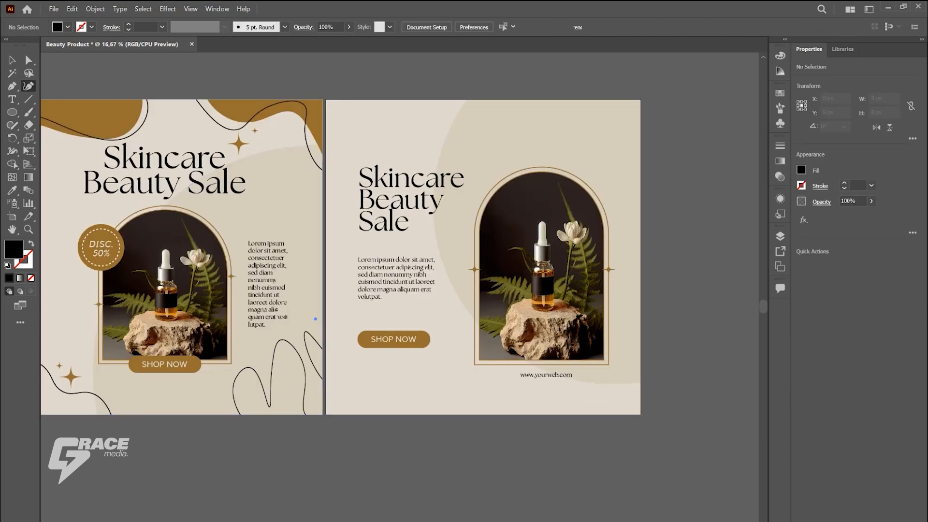
{"action": "left_click", "coordinate": [342, 347]}
{"action": "left_click", "coordinate": [344, 375]}
{"action": "left_click", "coordinate": [354, 377]}
{"action": "left_click", "coordinate": [396, 366]}
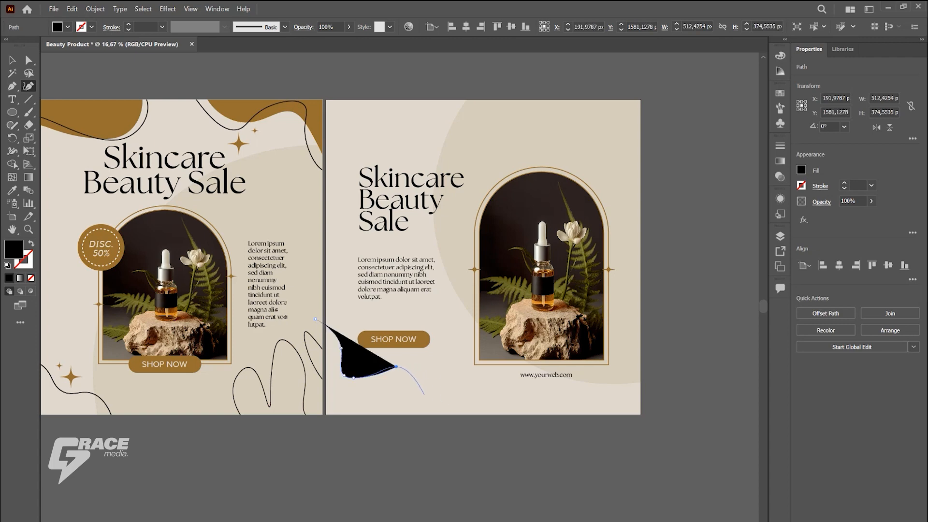
{"action": "key", "text": "ctrl+z"}
{"action": "left_click", "coordinate": [416, 376]}
{"action": "left_click", "coordinate": [419, 419]}
{"action": "left_click", "coordinate": [344, 469]}
{"action": "left_click", "coordinate": [315, 319]}
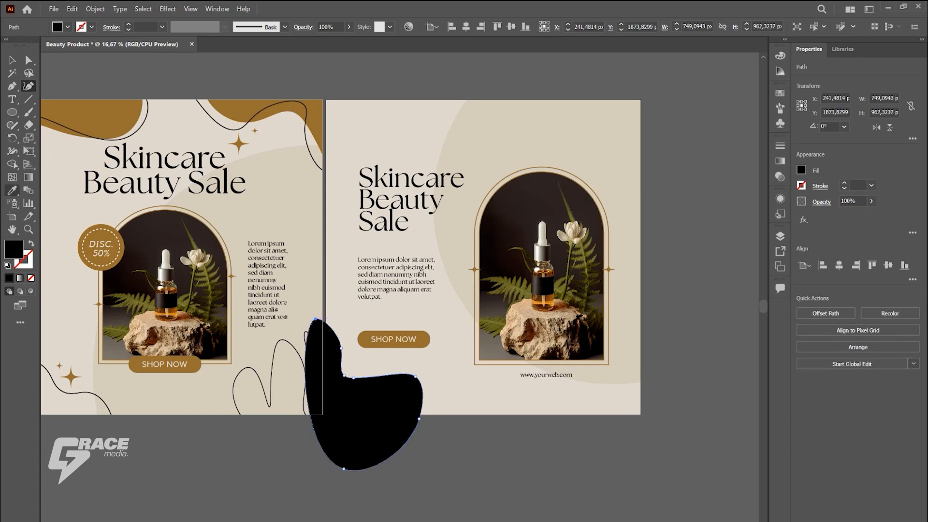
Step: Fill the lower-left blob with the brown of the first artboard's corner shapes and nudge it slightly down
{"action": "left_click", "coordinate": [271, 112]}
{"action": "left_click", "coordinate": [13, 60]}
{"action": "left_click", "coordinate": [280, 447]}
{"action": "left_click_drag", "start_coordinate": [393, 387], "coordinate": [394, 392]}
Step: Trim away the part of the lower-left blob that extends beyond the second artboard using Shape Builder
{"action": "left_click", "coordinate": [438, 360], "text": "shift"}
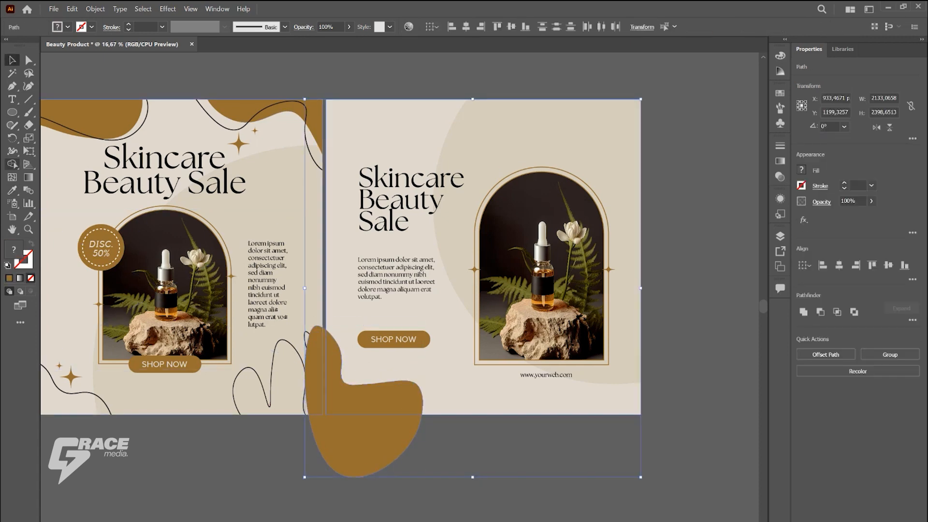
{"action": "key", "text": "shift+m"}
{"action": "left_click", "coordinate": [364, 445], "text": "alt"}
{"action": "left_click", "coordinate": [13, 60]}
{"action": "left_click", "coordinate": [449, 447]}
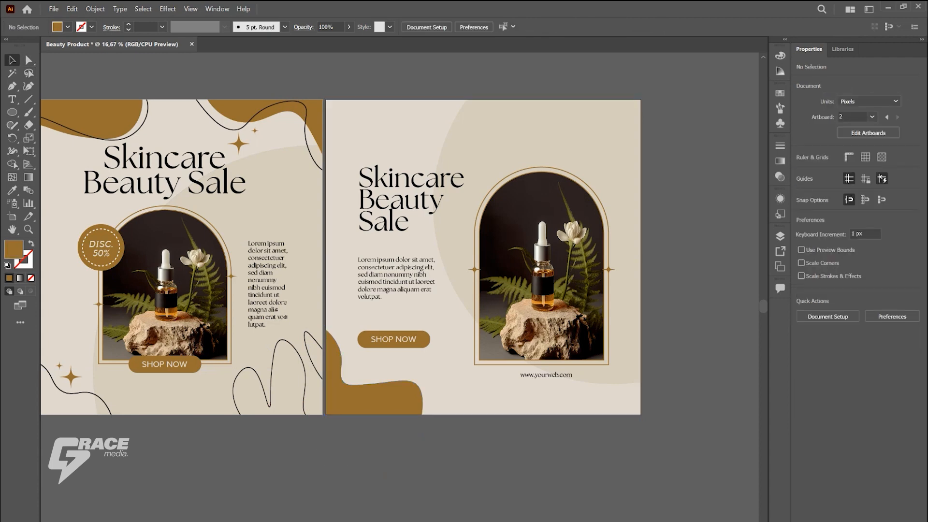
Step: Draw a closed brown curved shape about 1012 by 578 px over the second artboard's upper-right corner with the Curvature tool
{"action": "left_click", "coordinate": [28, 86]}
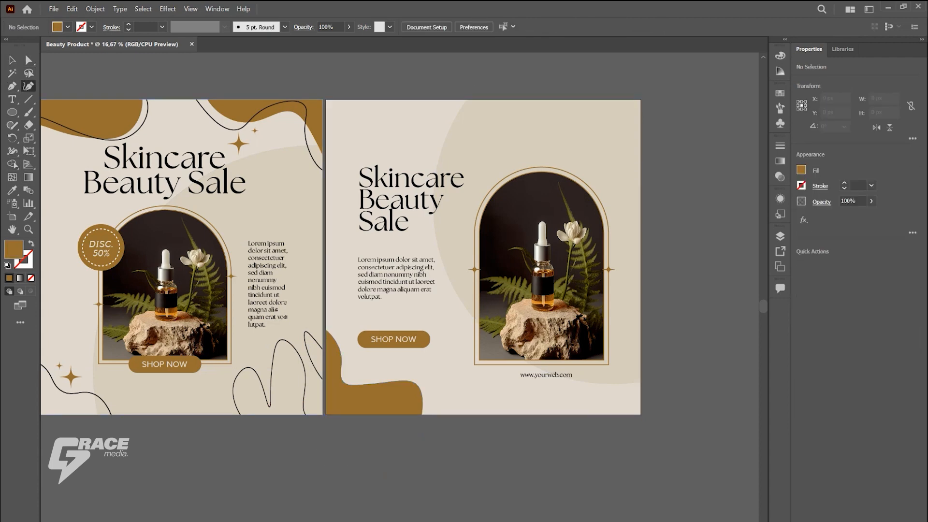
{"action": "left_click", "coordinate": [511, 87]}
{"action": "left_click", "coordinate": [520, 113]}
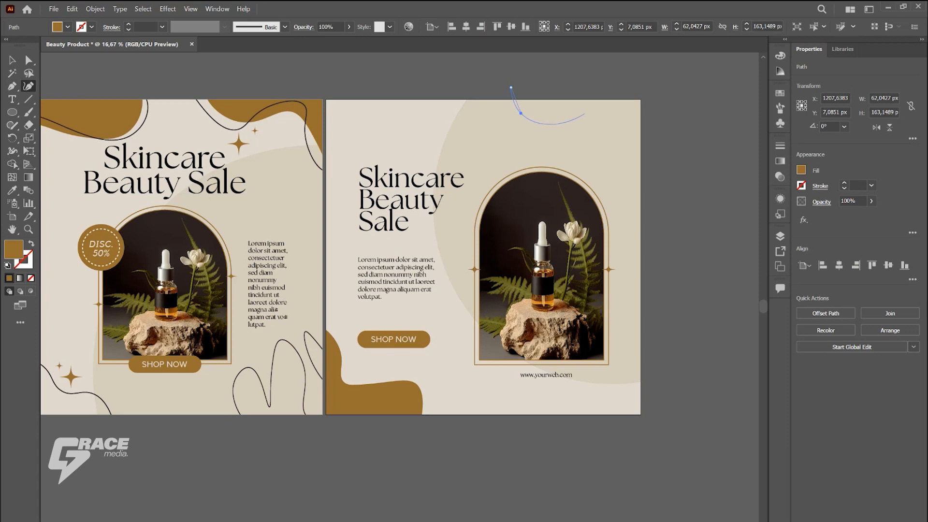
{"action": "left_click", "coordinate": [602, 107]}
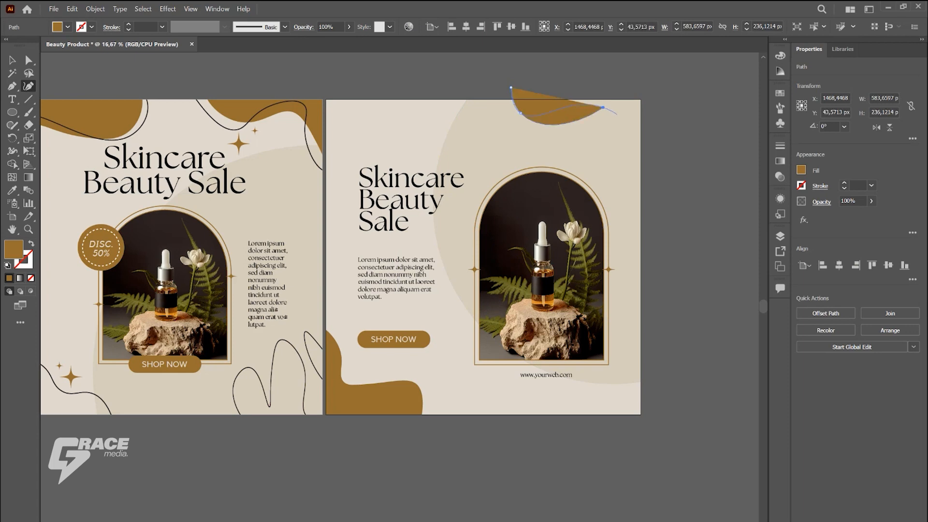
{"action": "left_click", "coordinate": [618, 108]}
{"action": "left_click", "coordinate": [628, 136]}
{"action": "left_click", "coordinate": [659, 145]}
{"action": "left_click", "coordinate": [659, 82]}
{"action": "left_click", "coordinate": [510, 88]}
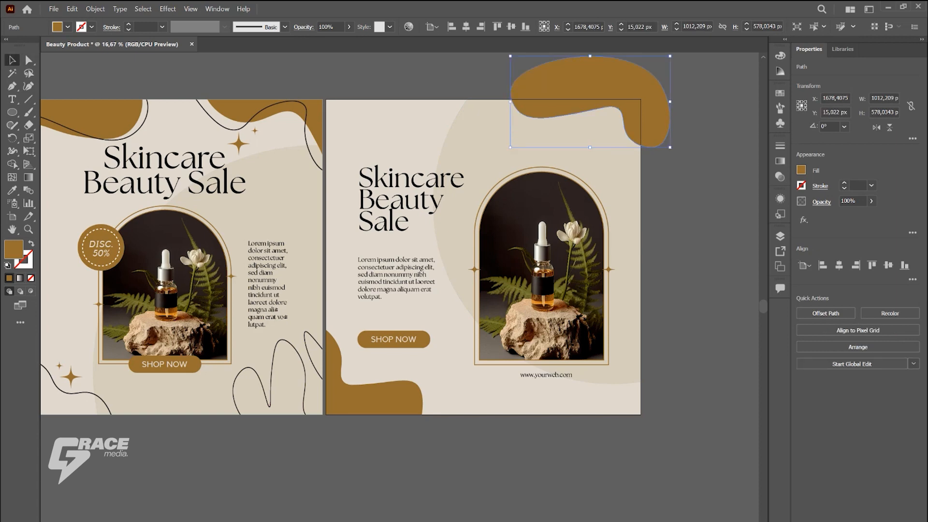
Step: Trim the upper-right brown shape to the second artboard's edges using Shape Builder
{"action": "left_click_drag", "start_coordinate": [515, 120], "coordinate": [517, 120]}
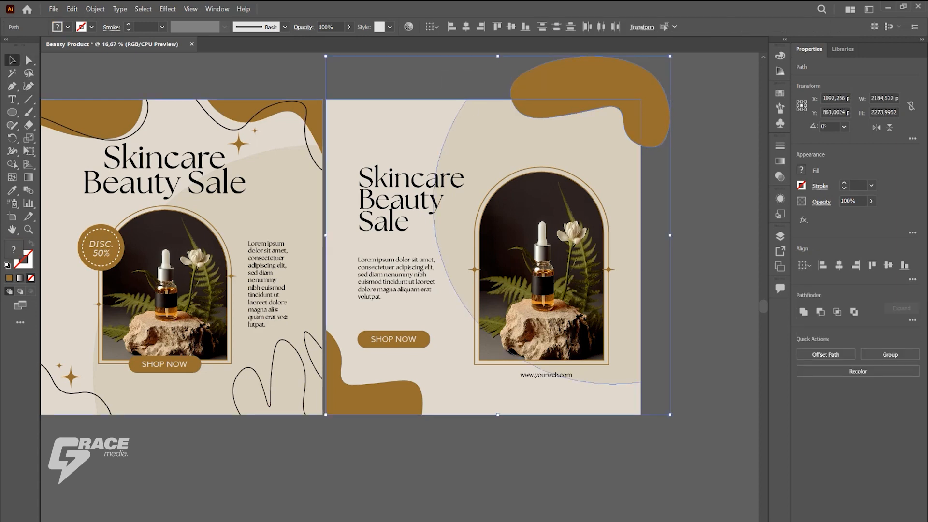
{"action": "left_click", "coordinate": [12, 165]}
{"action": "left_click", "coordinate": [592, 80], "text": "alt"}
{"action": "left_click", "coordinate": [12, 59]}
{"action": "left_click", "coordinate": [669, 70]}
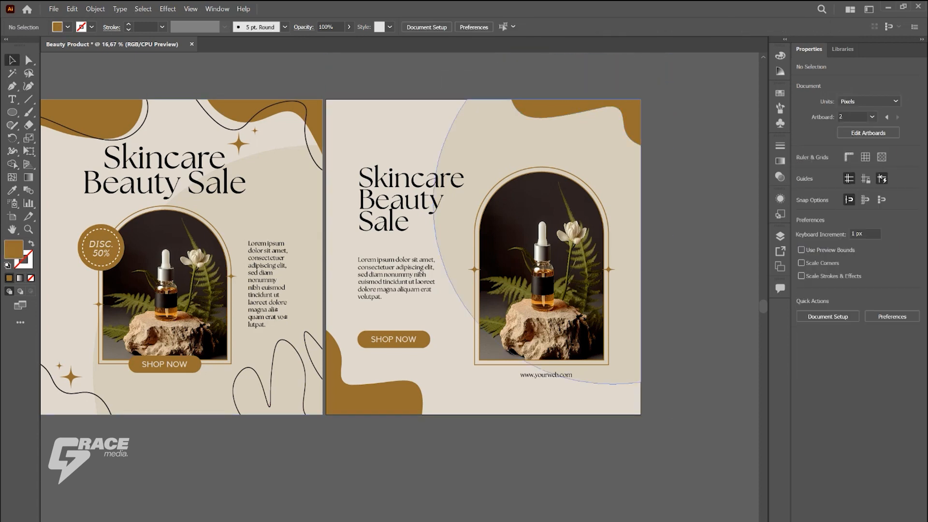
Step: Draw a curved line about 715 by 678 px along the second artboard's lower-left brown shape with a dark 5 pt stroke and no fill
{"action": "left_click_drag", "start_coordinate": [112, 160], "coordinate": [275, 203]}
{"action": "scroll", "coordinate": [275, 203], "scroll_direction": "down", "scroll_amount": 2}
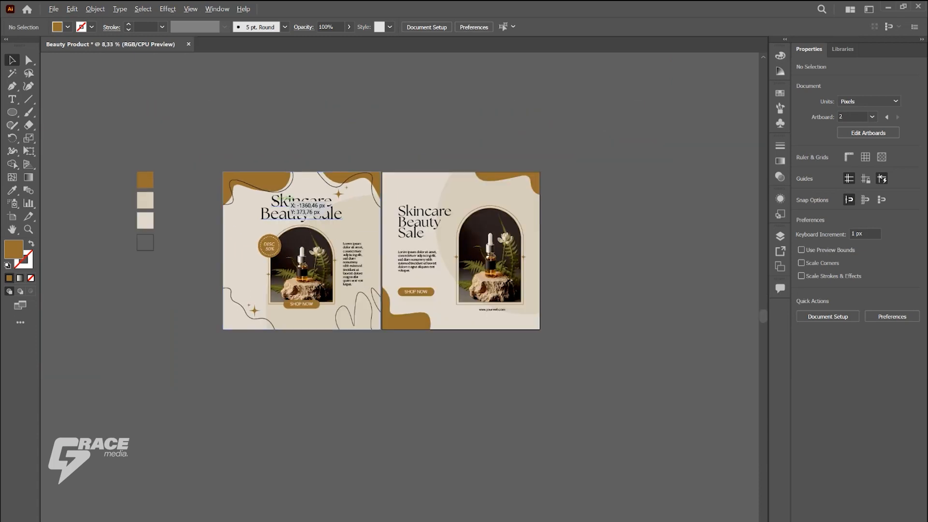
{"action": "left_click", "coordinate": [153, 241]}
{"action": "key", "text": "shift+grave"}
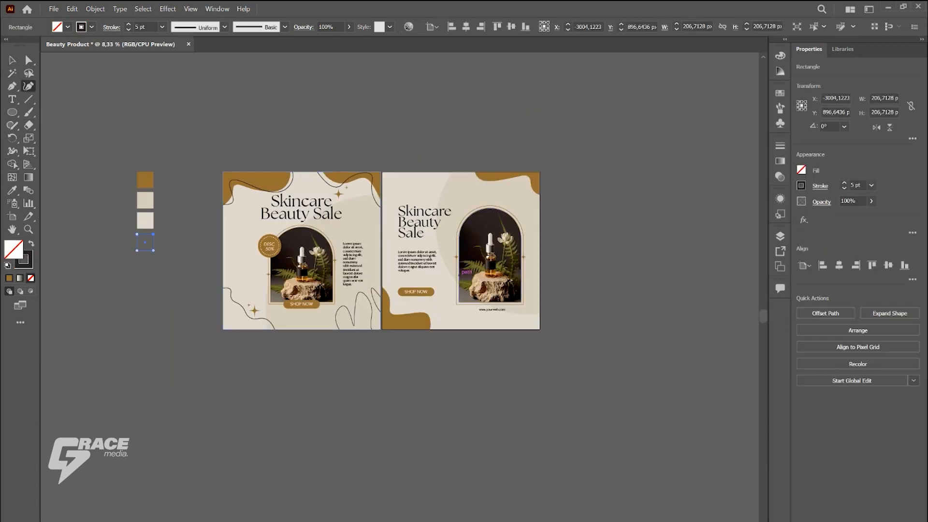
{"action": "scroll", "coordinate": [441, 302], "scroll_direction": "up", "scroll_amount": 3}
{"action": "left_click", "coordinate": [256, 263]}
{"action": "left_click", "coordinate": [287, 268]}
{"action": "left_click", "coordinate": [295, 352]}
{"action": "left_click", "coordinate": [413, 348]}
{"action": "left_click", "coordinate": [424, 390]}
{"action": "left_click", "coordinate": [421, 422]}
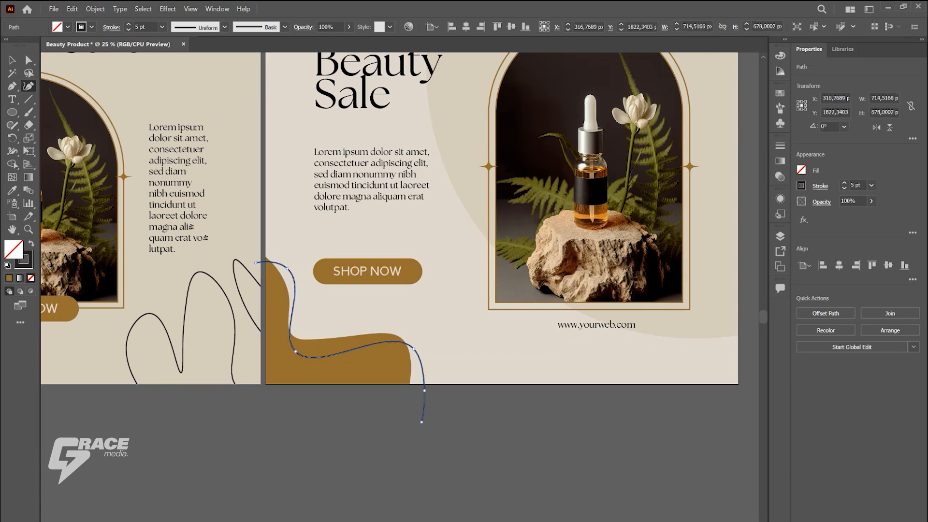
{"action": "scroll", "coordinate": [279, 348], "scroll_direction": "down", "scroll_amount": 1}
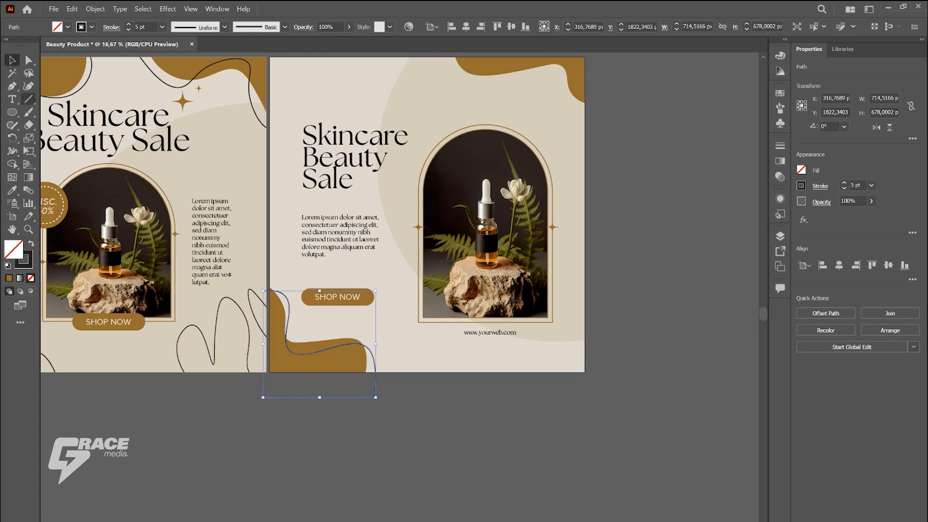
{"action": "left_click", "coordinate": [12, 60]}
{"action": "left_click", "coordinate": [165, 410]}
Step: Draw a looping 5 pt curved line about 766 by 496 px across the second artboard's lower-right corner
{"action": "left_click", "coordinate": [29, 86]}
{"action": "scroll", "coordinate": [570, 364], "scroll_direction": "up", "scroll_amount": 1}
{"action": "left_click", "coordinate": [515, 396]}
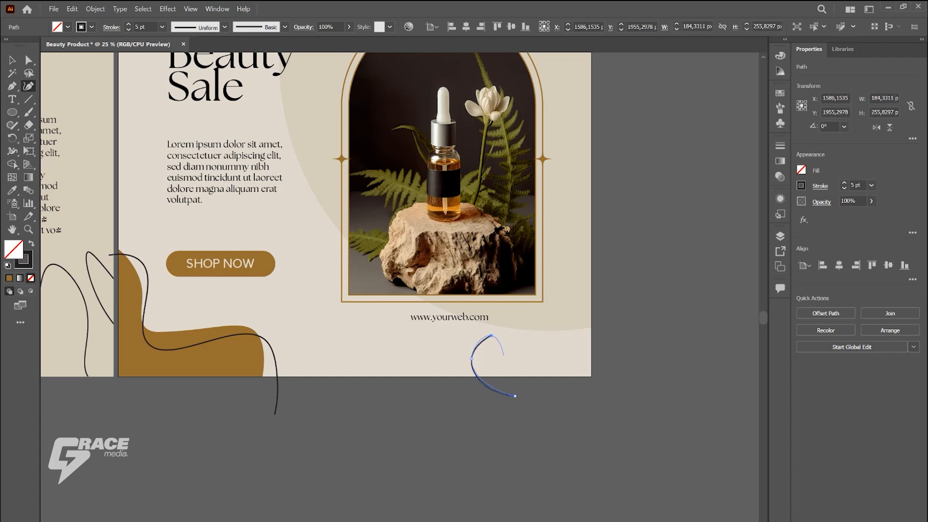
{"action": "left_click", "coordinate": [540, 366]}
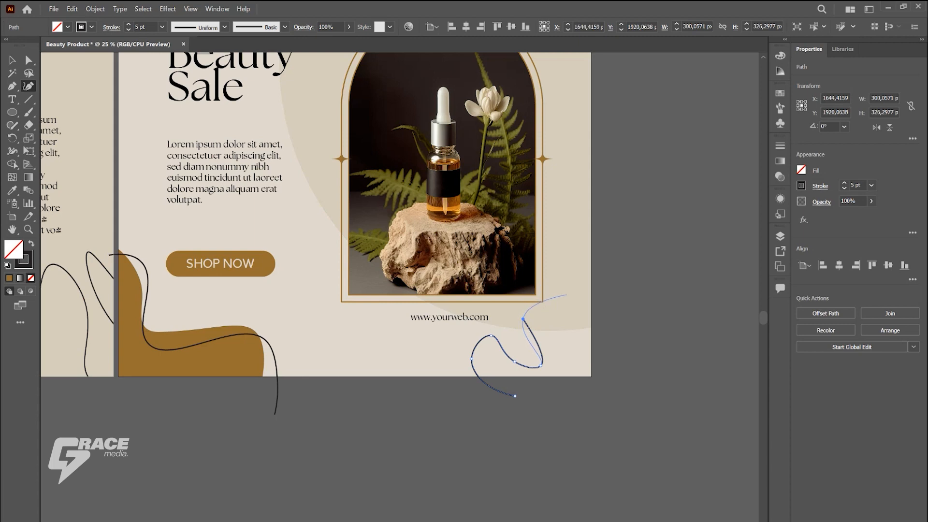
{"action": "left_click", "coordinate": [571, 280]}
{"action": "left_click", "coordinate": [571, 319]}
{"action": "left_click", "coordinate": [610, 365]}
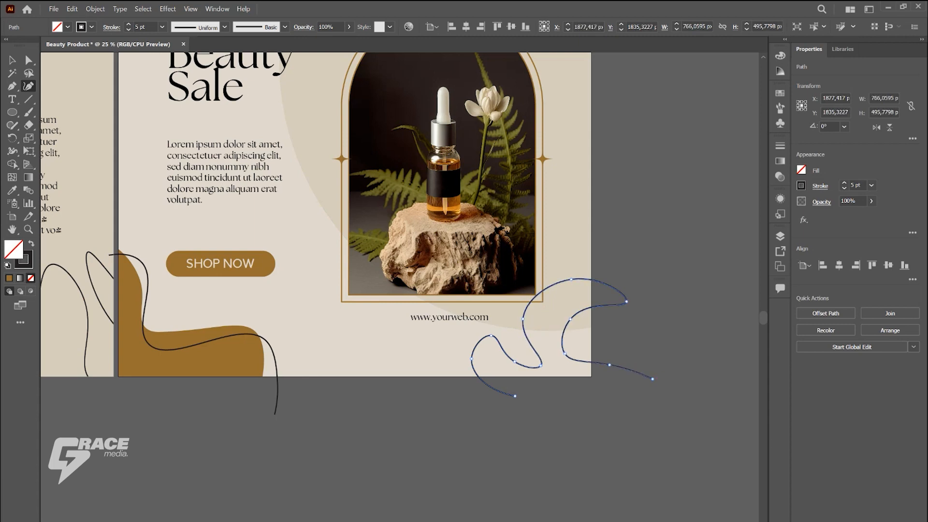
{"action": "key", "text": "v"}
{"action": "key", "text": "ctrl+shift+a"}
{"action": "key", "text": "ctrl+minus"}
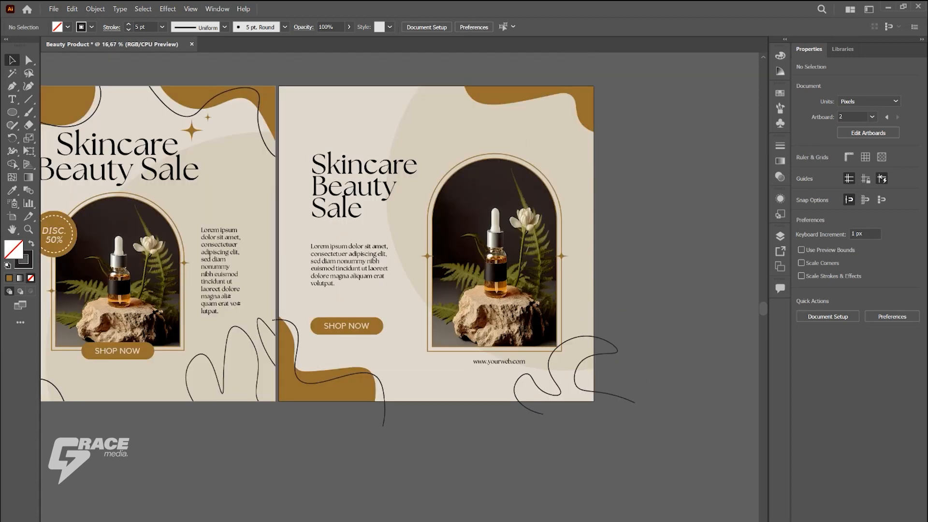
Step: Draw a wavy 5 pt line about 830 by 286 px over the second artboard's upper-right brown shape with the Curvature tool
{"action": "left_click", "coordinate": [28, 86]}
{"action": "scroll", "coordinate": [599, 162], "scroll_direction": "up", "scroll_amount": 5}
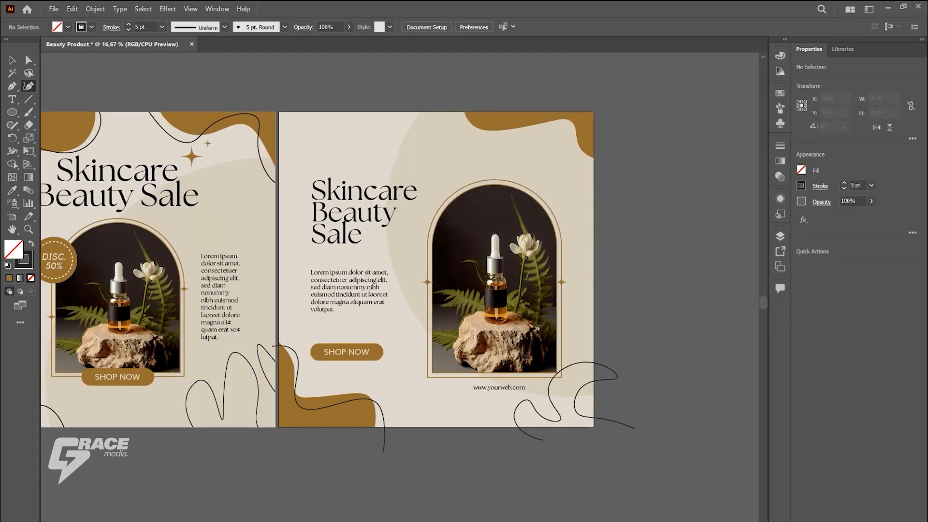
{"action": "left_click", "coordinate": [604, 163]}
{"action": "left_click", "coordinate": [570, 167]}
{"action": "left_click", "coordinate": [581, 136]}
{"action": "left_click", "coordinate": [527, 139]}
{"action": "left_click", "coordinate": [495, 162]}
{"action": "left_click", "coordinate": [474, 125]}
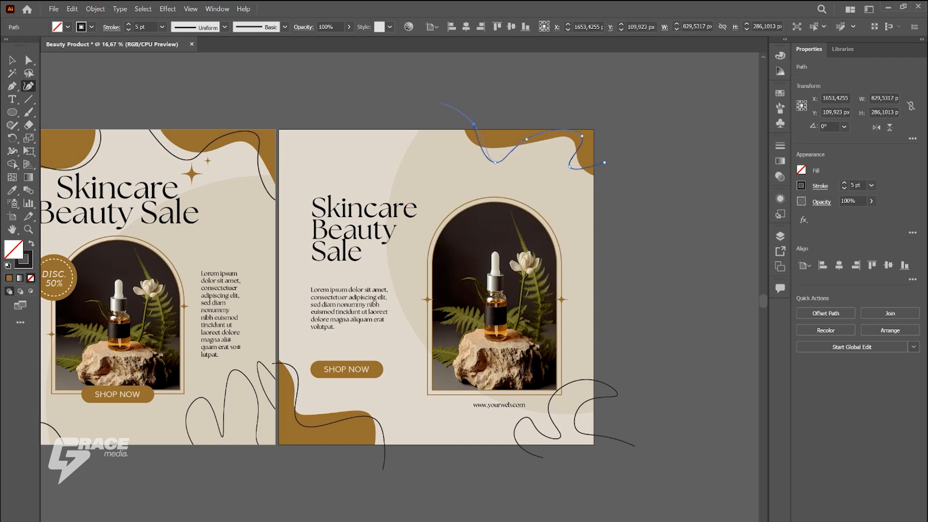
{"action": "left_click", "coordinate": [12, 60]}
{"action": "left_click", "coordinate": [150, 87]}
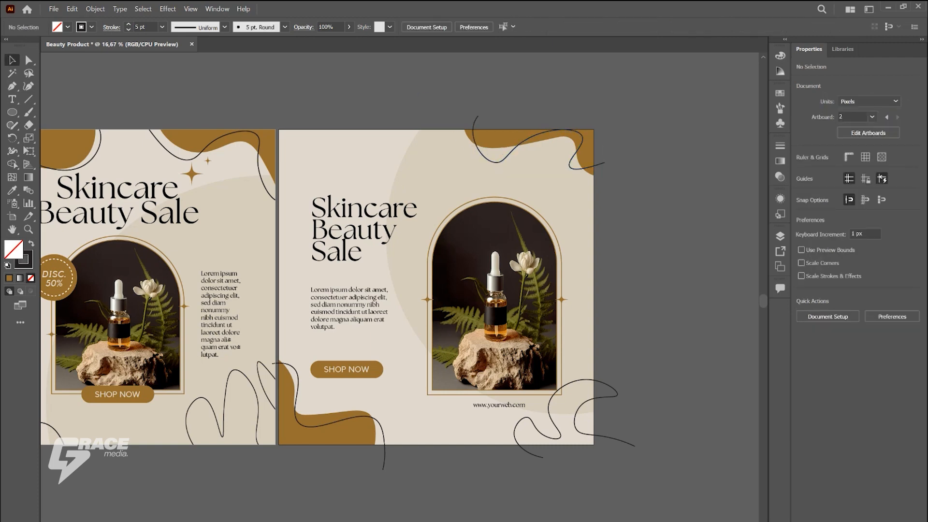
Step: Draw a wavy 5 pt line across the second artboard's upper-left corner, continuing past its edges
{"action": "left_click", "coordinate": [28, 86]}
{"action": "left_click", "coordinate": [357, 115]}
{"action": "left_click", "coordinate": [353, 143]}
{"action": "left_click", "coordinate": [317, 145]}
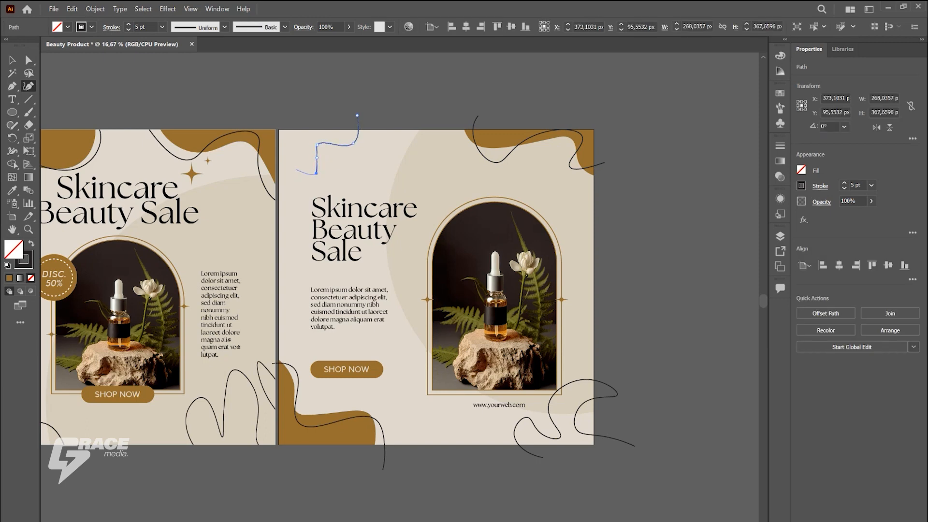
{"action": "left_click", "coordinate": [268, 208]}
{"action": "left_click", "coordinate": [267, 97]}
{"action": "left_click", "coordinate": [12, 60]}
Step: Expand the second artboard's four corner lines into filled outlines
{"action": "left_click", "coordinate": [334, 94]}
{"action": "left_click_drag", "start_coordinate": [338, 97], "coordinate": [488, 123]}
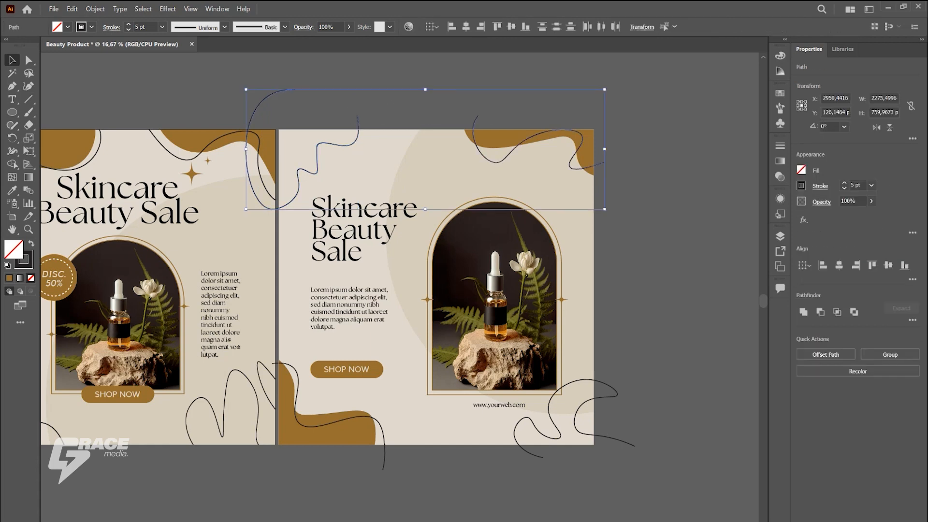
{"action": "left_click", "coordinate": [627, 441], "text": "shift"}
{"action": "left_click", "coordinate": [384, 463], "text": "shift"}
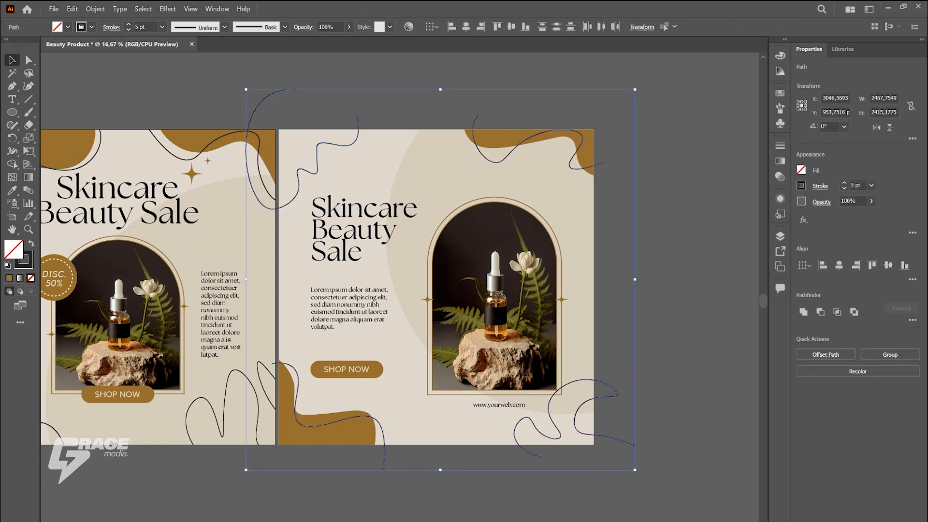
{"action": "left_click", "coordinate": [95, 9]}
{"action": "left_click", "coordinate": [111, 143]}
{"action": "left_click", "coordinate": [438, 343]}
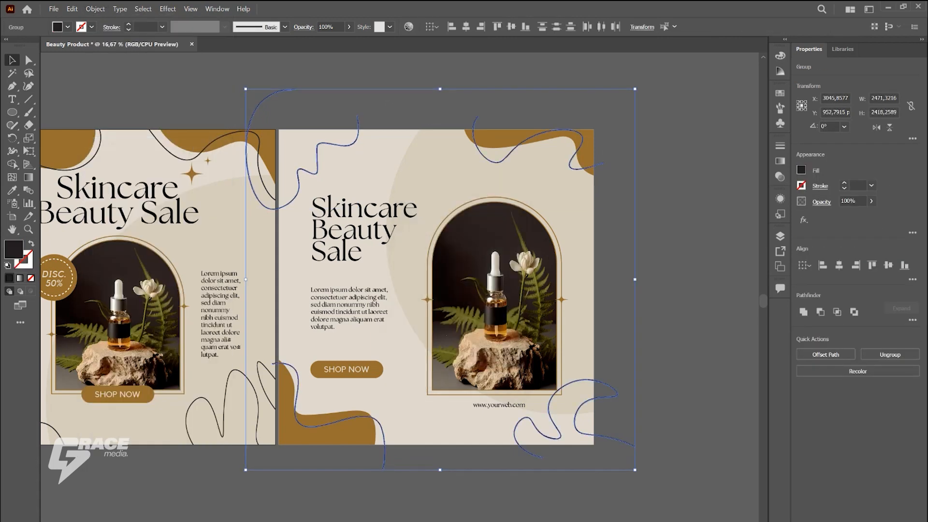
Step: Ungroup the expanded lines and trim the parts extending beyond the second artboard using Shape Builder
{"action": "key", "text": "ctrl+shift+g"}
{"action": "left_click", "coordinate": [12, 163]}
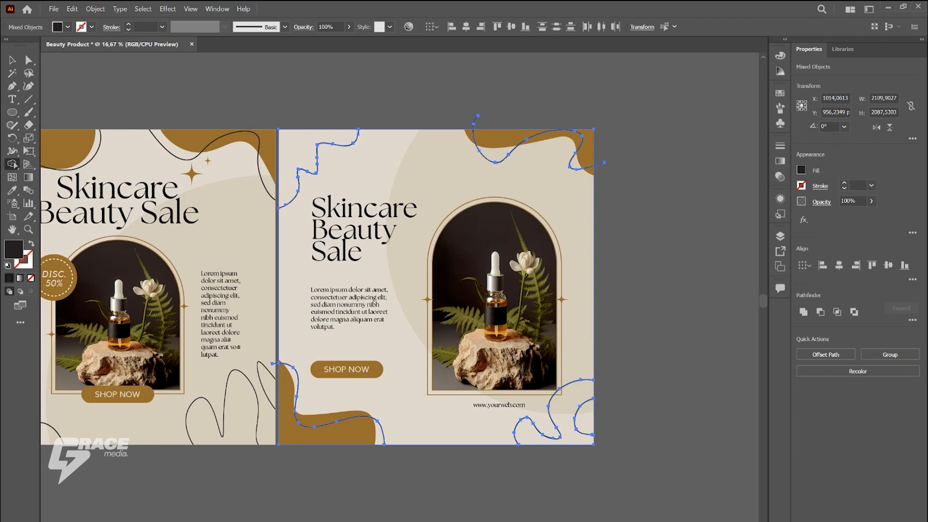
{"action": "key", "text": "ctrl+1"}
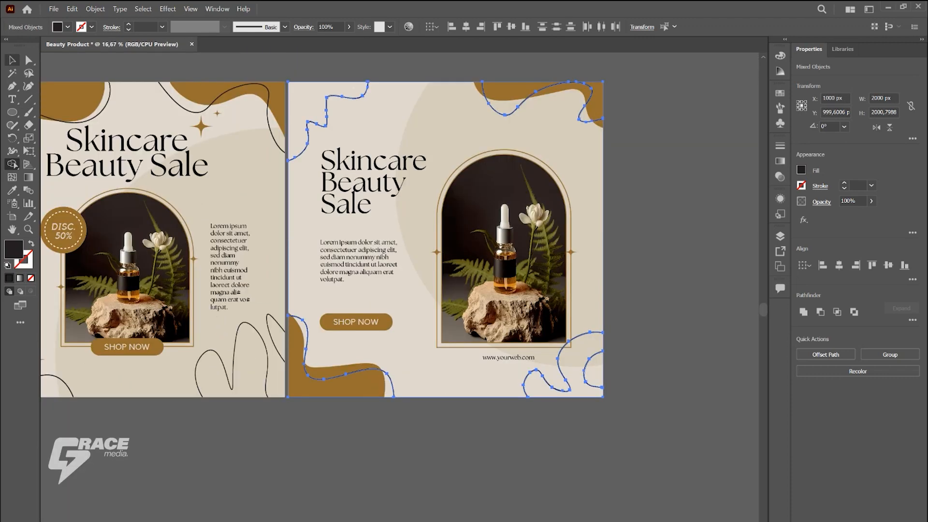
{"action": "key", "text": "ctrl+shift+a"}
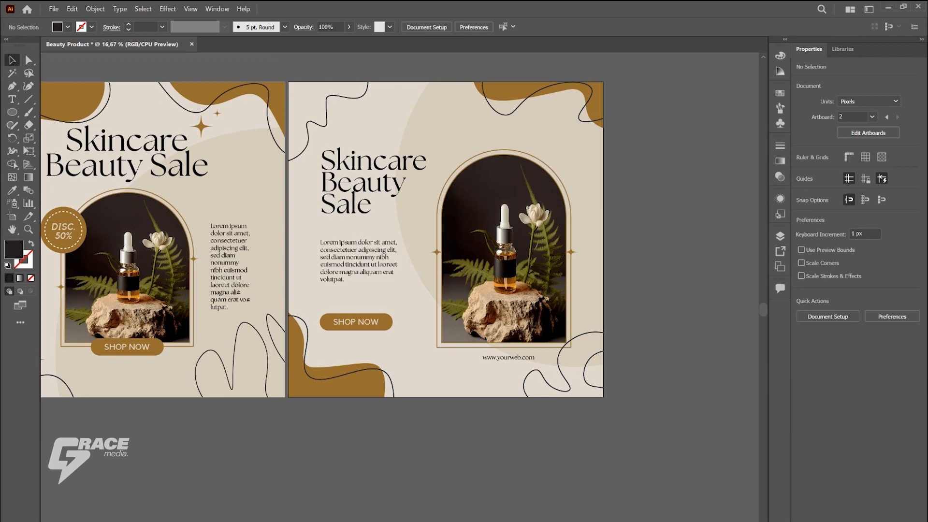
Step: Move the second artboard's SHOP NOW button and paragraph text slightly up
{"action": "left_click", "coordinate": [356, 323]}
{"action": "left_click_drag", "start_coordinate": [356, 323], "coordinate": [356, 311]}
{"action": "left_click_drag", "start_coordinate": [362, 262], "coordinate": [362, 255]}
Step: Copy the DISC. 50% badge onto the upper-right curve of the second artboard's photo arch and shift the copy slightly right
{"action": "left_click_drag", "start_coordinate": [64, 231], "coordinate": [532, 160]}
{"action": "key", "text": "ctrl+shift+a"}
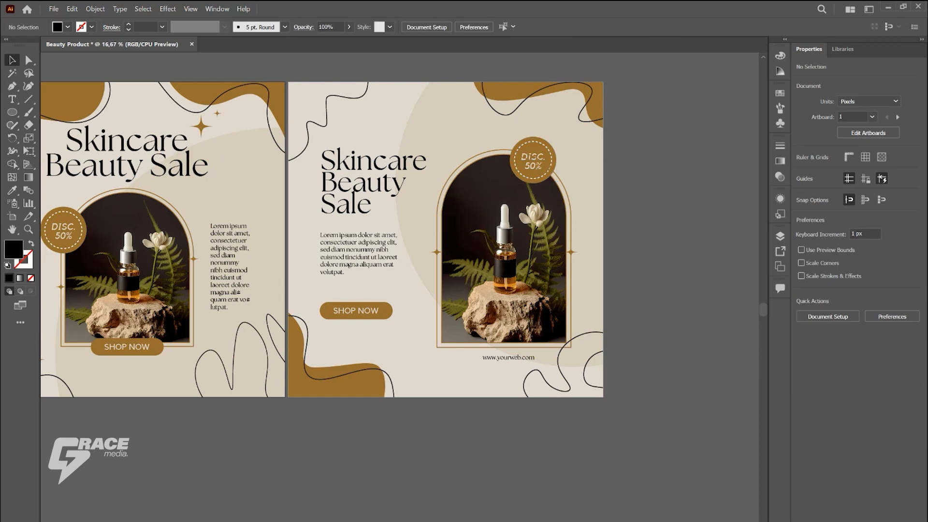
{"action": "scroll", "coordinate": [574, 144], "scroll_direction": "up", "scroll_amount": 1}
{"action": "left_click", "coordinate": [542, 149]}
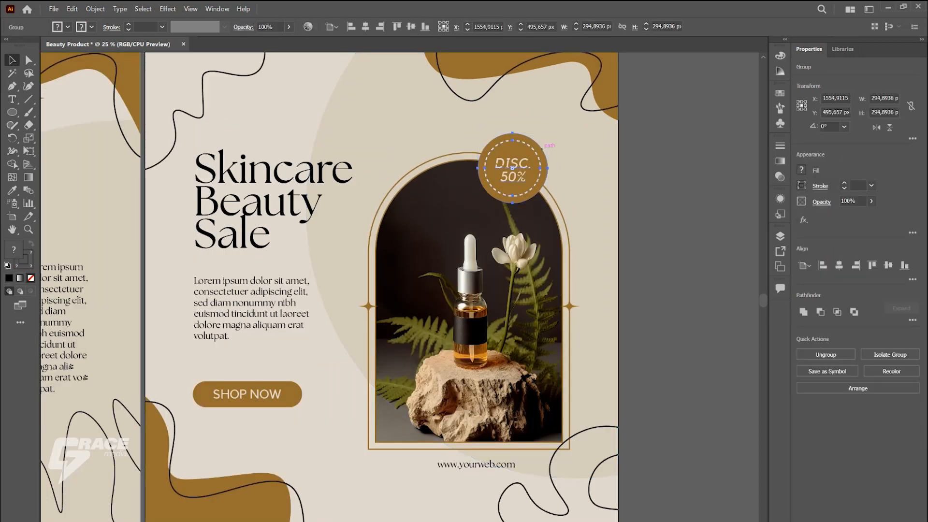
{"action": "left_click", "coordinate": [663, 180]}
{"action": "scroll", "coordinate": [663, 179], "scroll_direction": "down", "scroll_amount": 1}
{"action": "left_click_drag", "start_coordinate": [578, 161], "coordinate": [584, 162]}
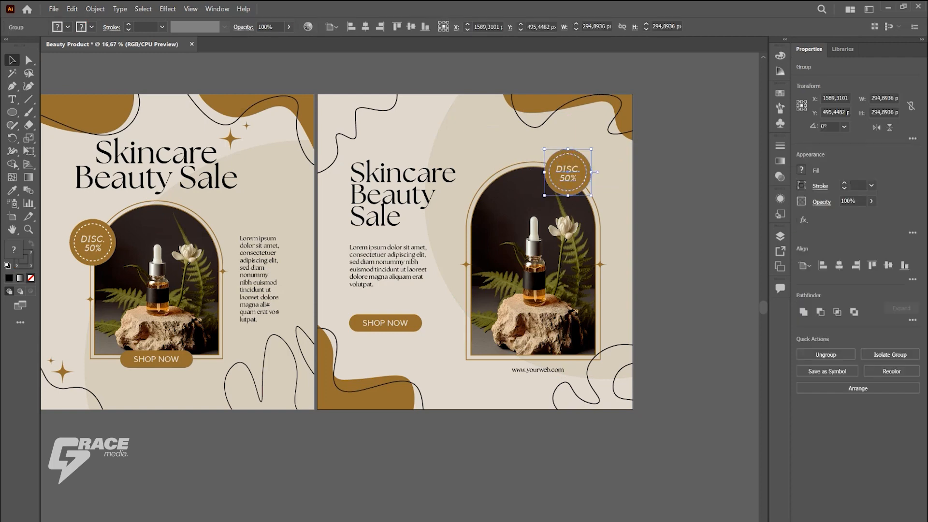
{"action": "left_click", "coordinate": [672, 180]}
{"action": "scroll", "coordinate": [674, 333], "scroll_direction": "down", "scroll_amount": 5}
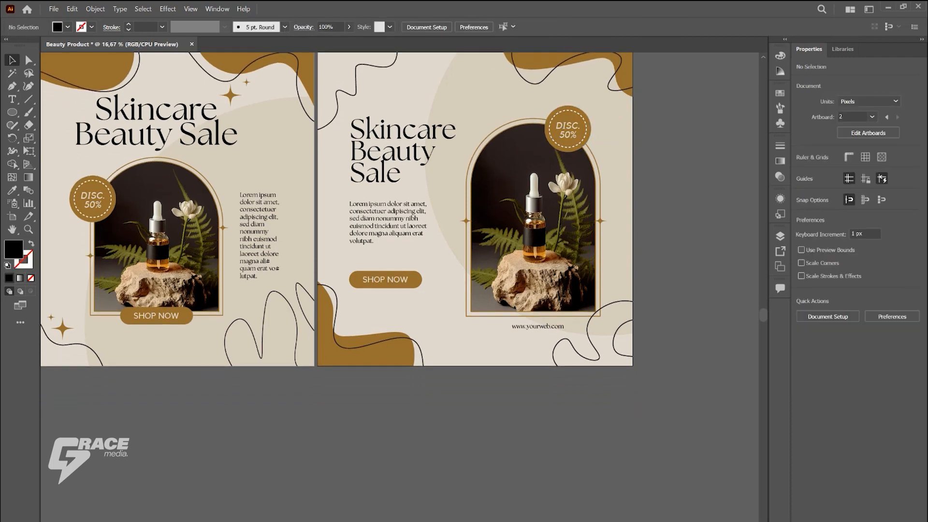
{"action": "scroll", "coordinate": [674, 333], "scroll_direction": "up", "scroll_amount": 3}
{"action": "left_click_drag", "start_coordinate": [429, 235], "coordinate": [429, 273]}
{"action": "key", "text": "ctrl+shift+a"}
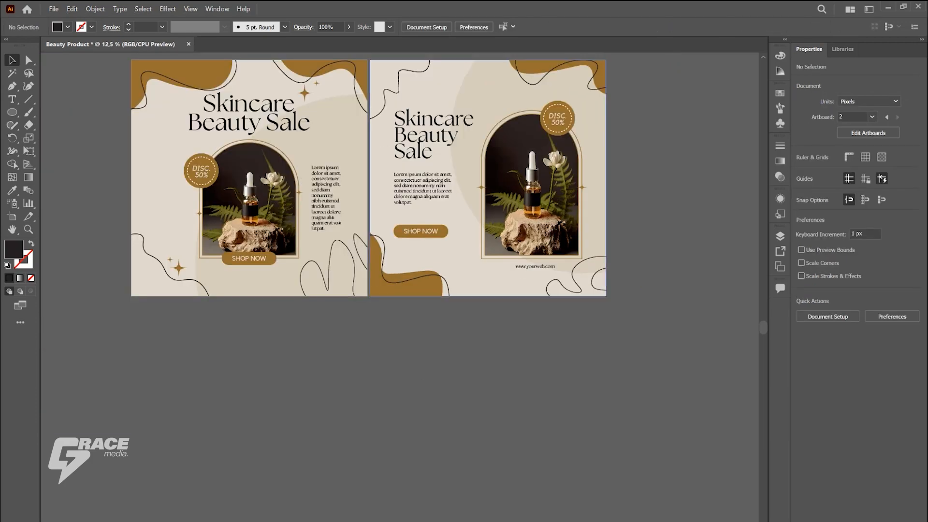
{"action": "scroll", "coordinate": [539, 271], "scroll_direction": "up", "scroll_amount": 3}
{"action": "left_click_drag", "start_coordinate": [543, 261], "coordinate": [543, 256]}
{"action": "left_click", "coordinate": [432, 320]}
{"action": "scroll", "coordinate": [432, 320], "scroll_direction": "down", "scroll_amount": 4}
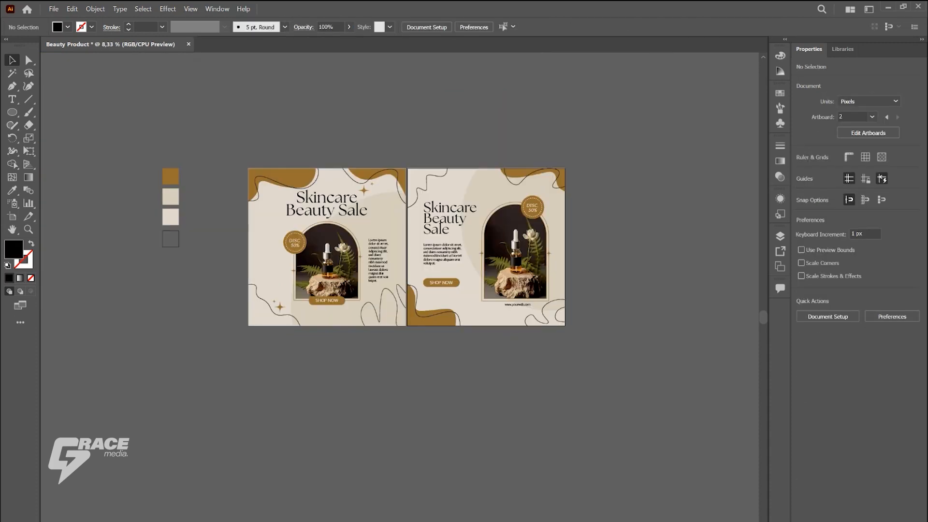
{"action": "scroll", "coordinate": [407, 238], "scroll_direction": "down", "scroll_amount": 2}
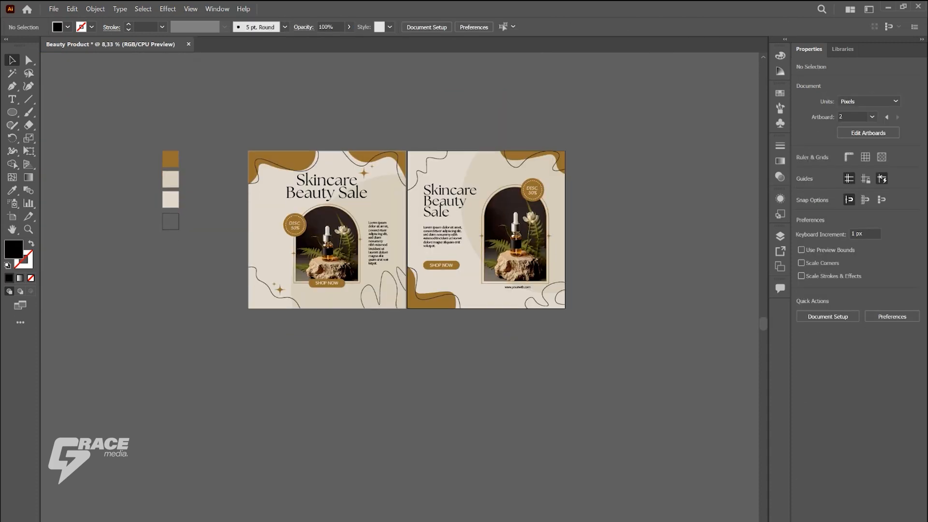
{"action": "scroll", "coordinate": [406, 238], "scroll_direction": "up", "scroll_amount": 2}
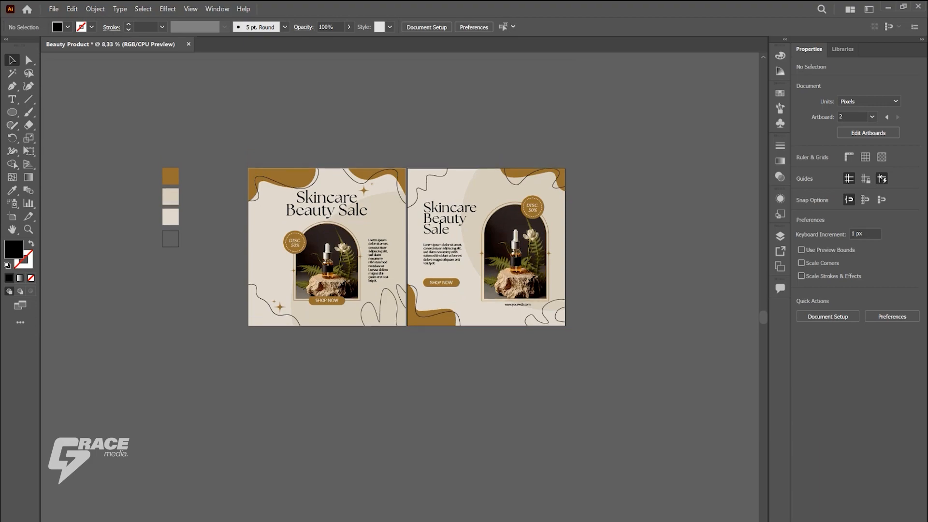